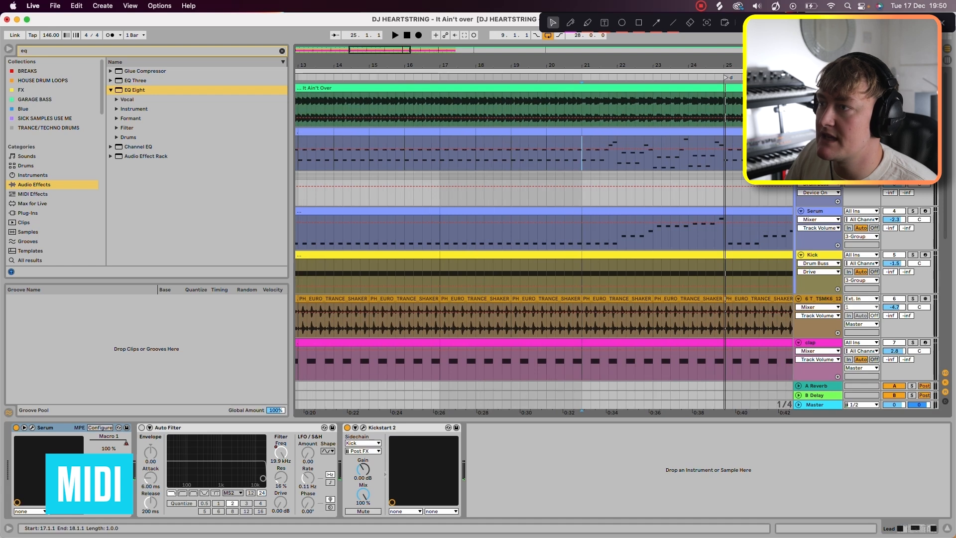
# Step: Open the lead track's MIDI clip and examine and play its alternating G2 and D3 notes
pyautogui.click(199, 452)
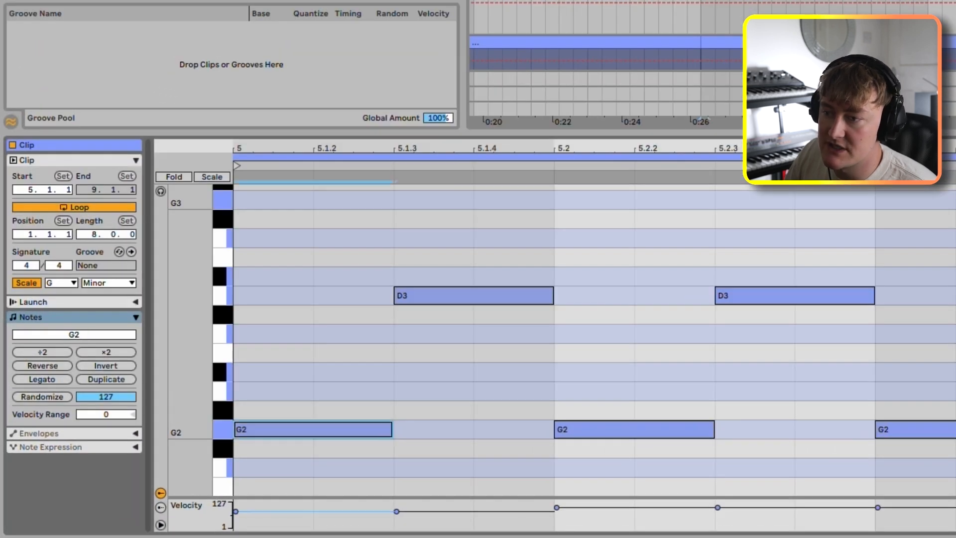
pyautogui.click(456, 296)
pyautogui.click(314, 430)
pyautogui.click(314, 391)
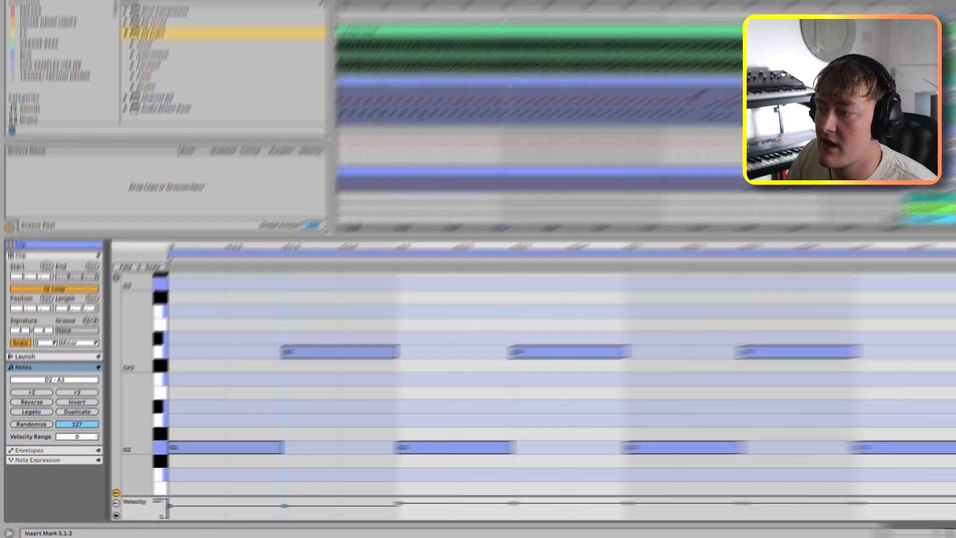
pyautogui.press('space')
pyautogui.scroll(-5, 454, 150)
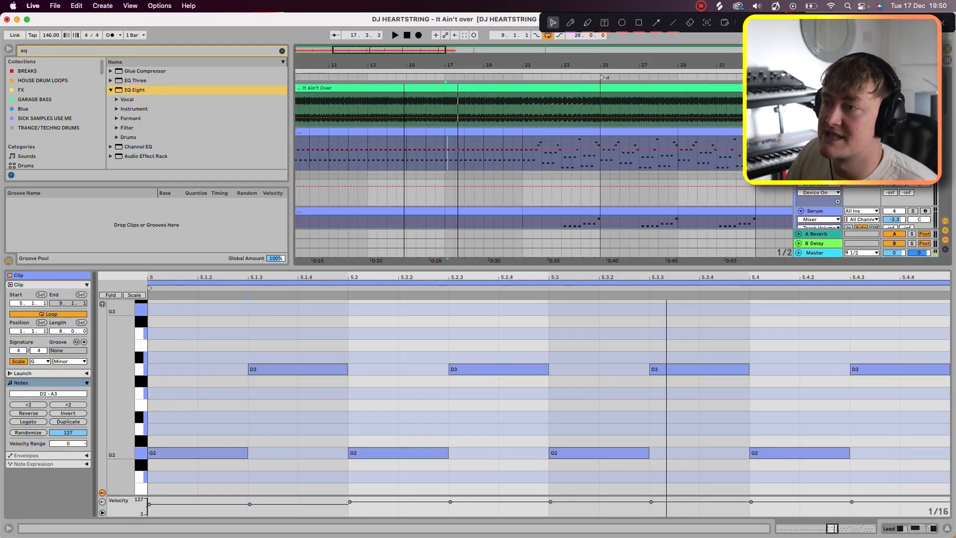
# Step: Play the arrangement from bar 12 and audition the Serum track in solo
pyautogui.click(350, 158)
pyautogui.press('space')
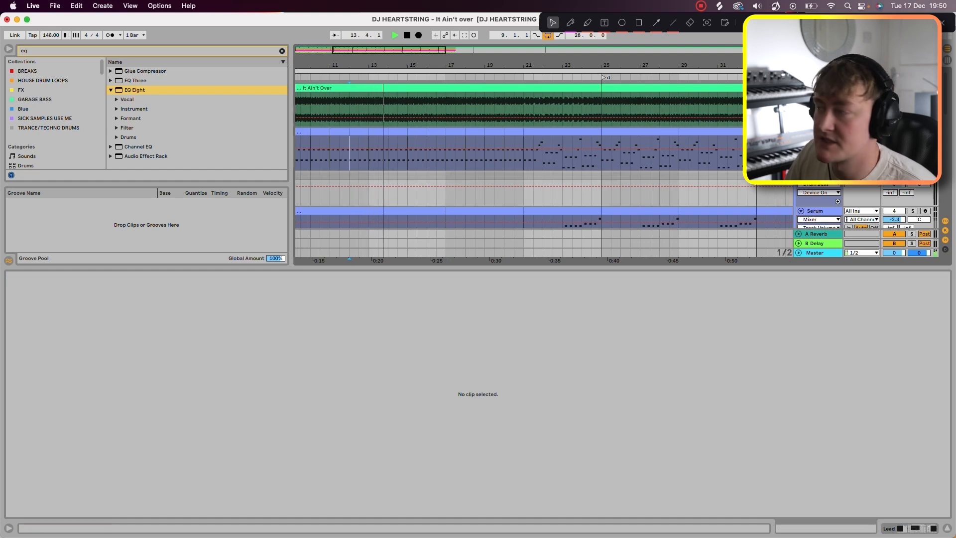
pyautogui.scroll(-2, 548, 170)
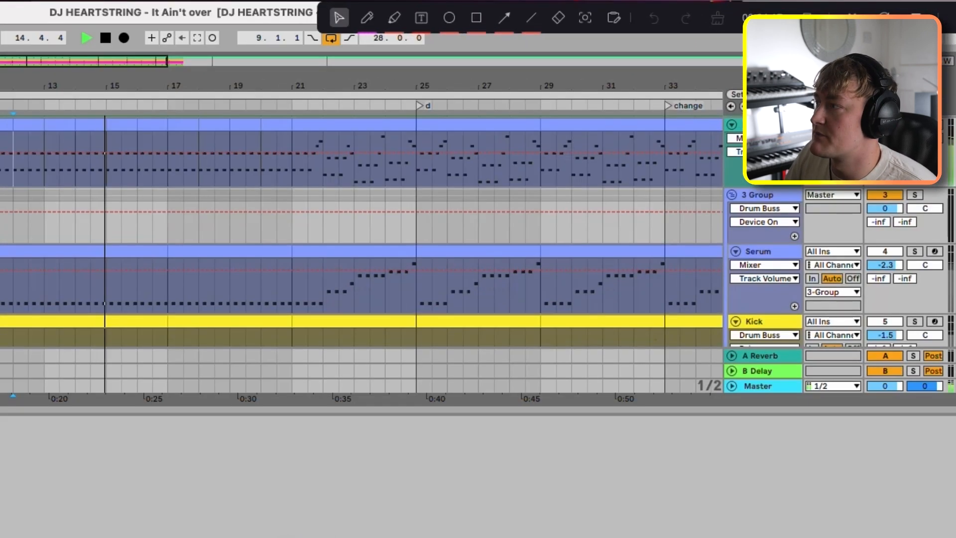
pyautogui.click(913, 168)
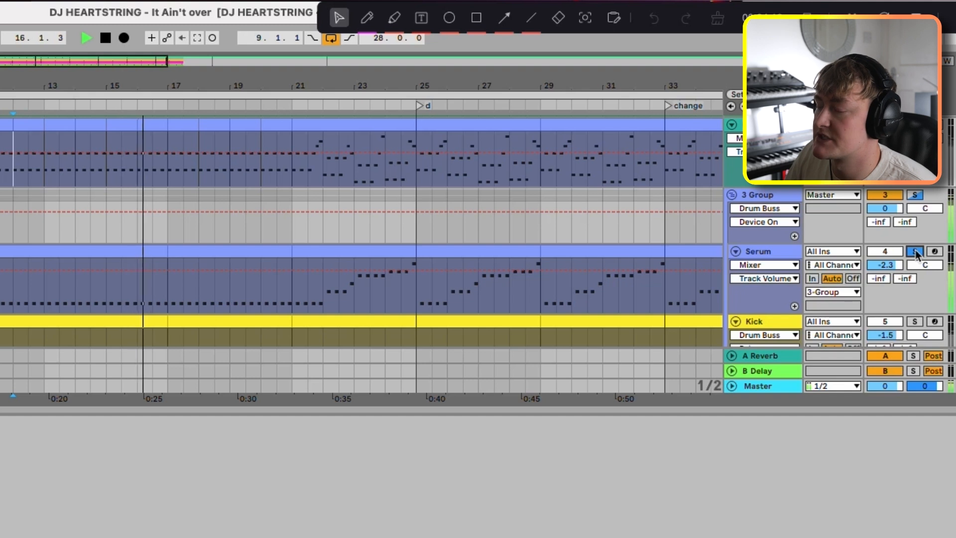
pyautogui.press('space')
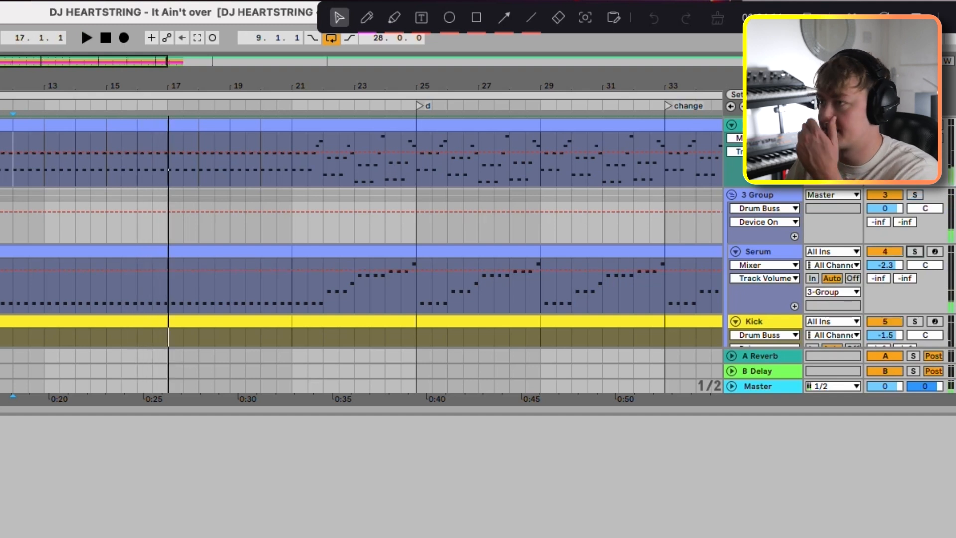
# Step: Open the lead clip section from bar 21 to 25 and play it
pyautogui.scroll(2, 362, 229)
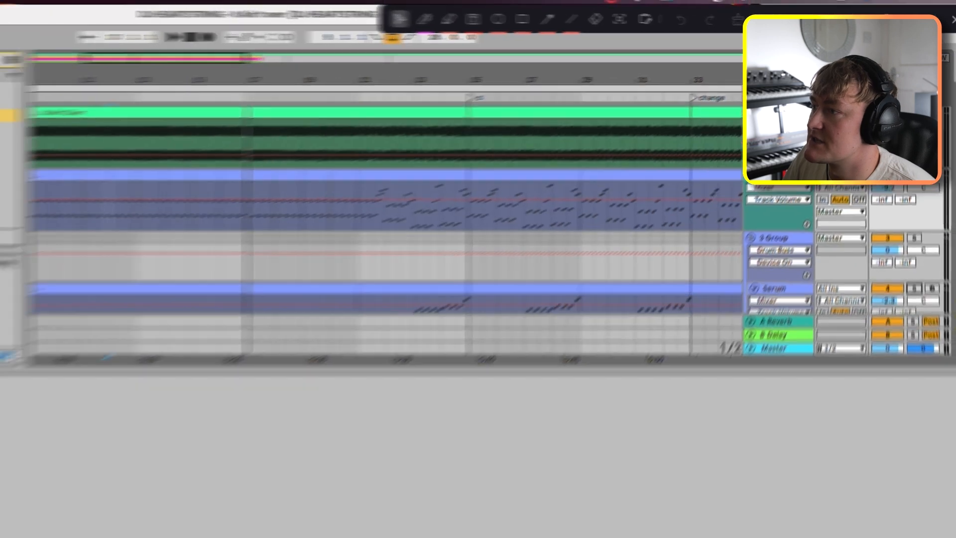
pyautogui.click(293, 227)
pyautogui.click(544, 132)
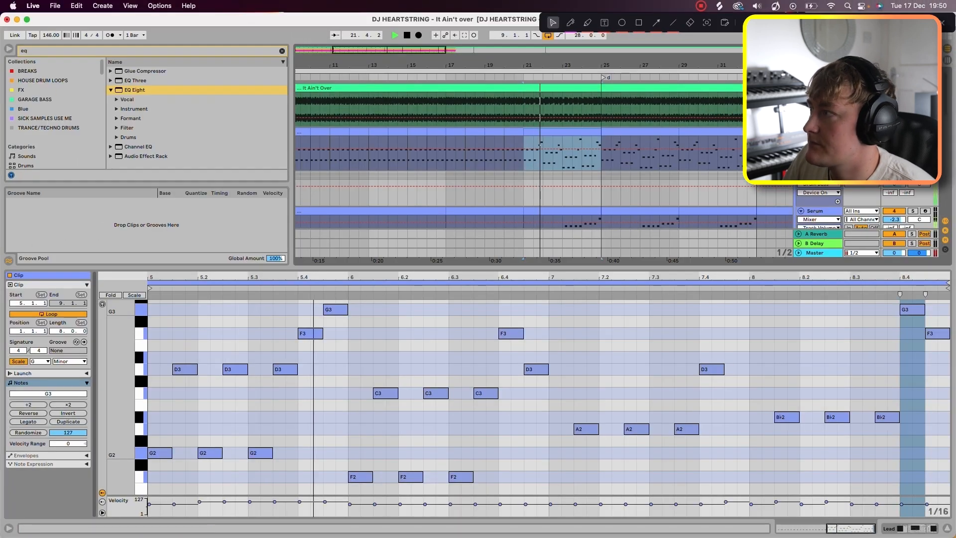
# Step: Examine the root and fifth pairs in the lead clip: G2 and D3, F2 and C3, D2 and A2, E♭2 and B♭2
pyautogui.moveTo(120, 405); pyautogui.dragTo(276, 443)
pyautogui.moveTo(171, 362); pyautogui.dragTo(299, 379)
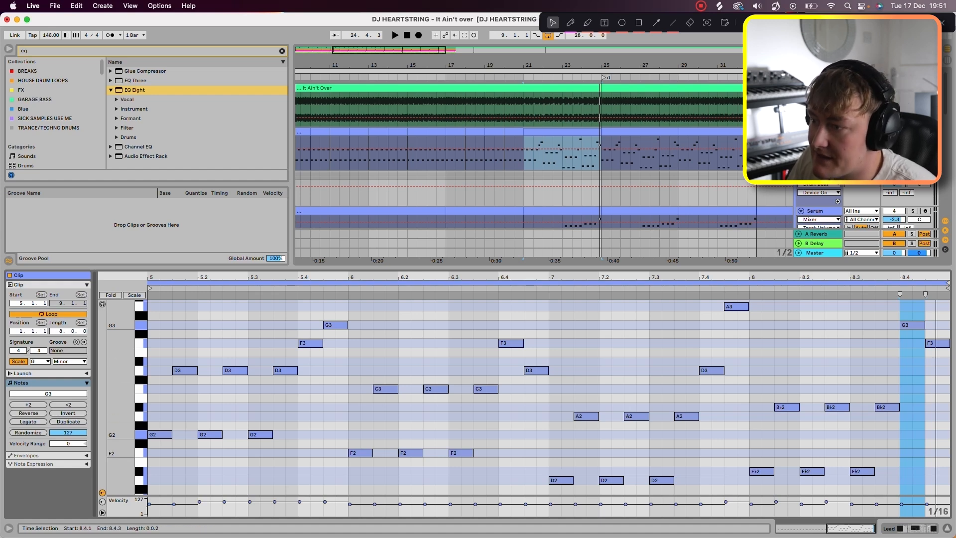
pyautogui.moveTo(371, 375); pyautogui.dragTo(480, 464)
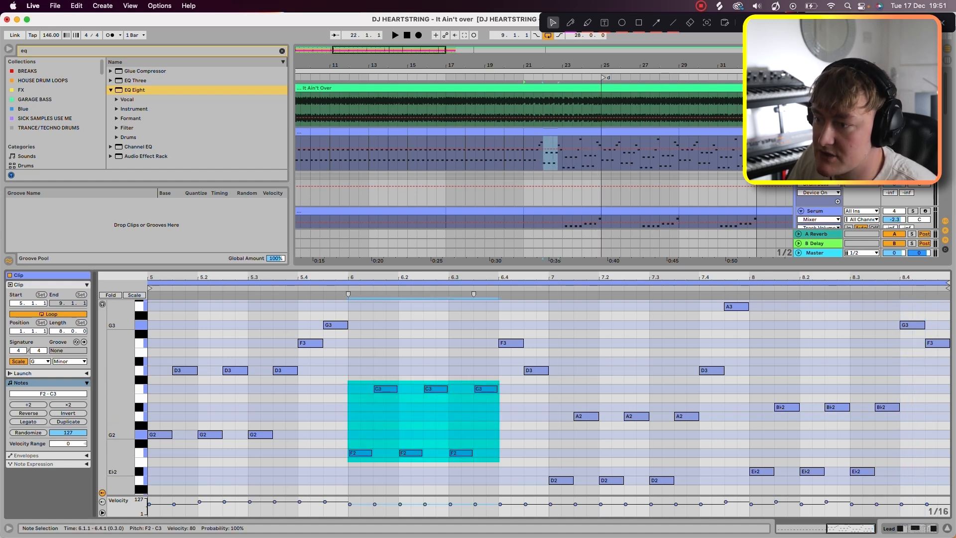
pyautogui.click(362, 426)
pyautogui.moveTo(548, 471); pyautogui.dragTo(664, 484)
pyautogui.moveTo(573, 381); pyautogui.dragTo(686, 412)
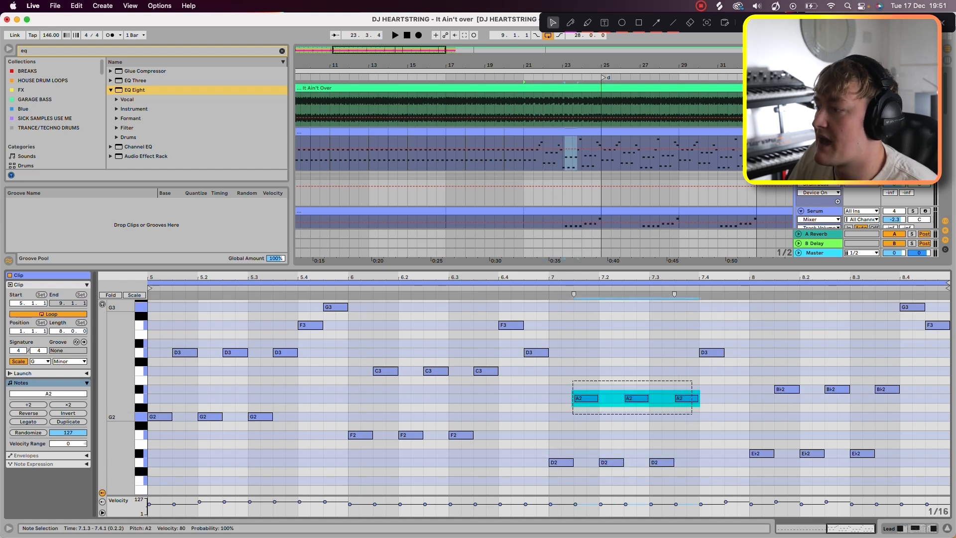
pyautogui.moveTo(736, 429); pyautogui.dragTo(879, 461)
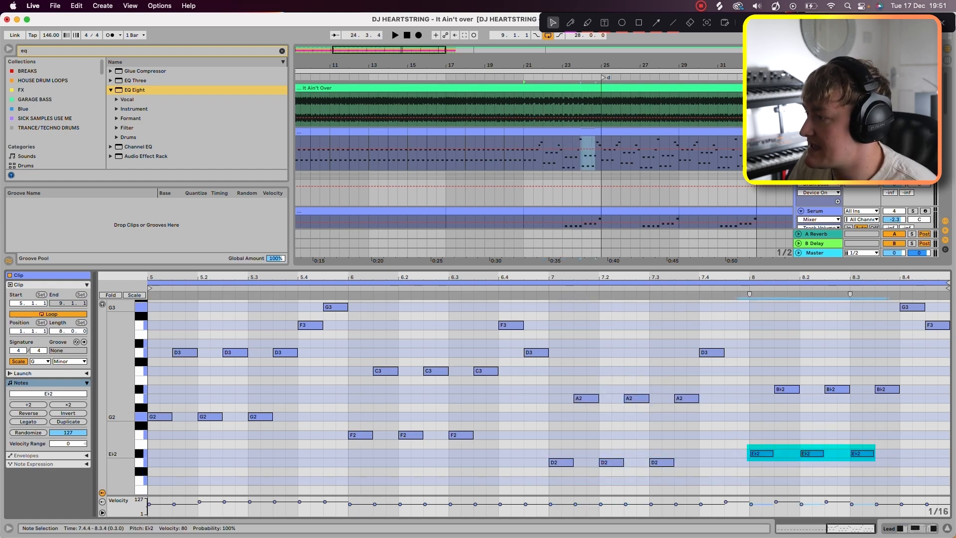
pyautogui.moveTo(775, 380); pyautogui.dragTo(918, 408)
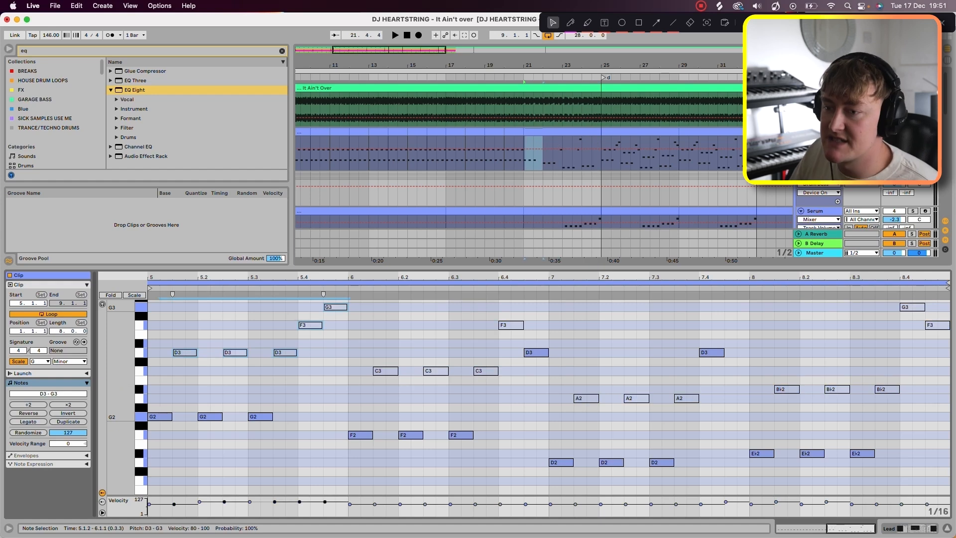
# Step: Play the lead pattern with its upper notes deactivated and reactivate all of those upper notes, from the D3s to the final B♭2s
pyautogui.press('space')
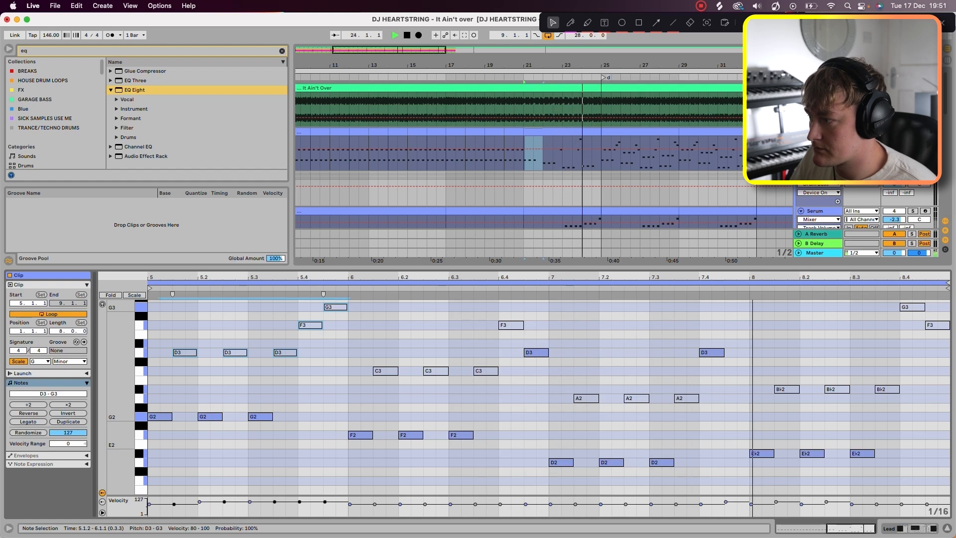
pyautogui.press('space')
pyautogui.click(164, 383)
pyautogui.moveTo(164, 382); pyautogui.dragTo(949, 293)
pyautogui.press('0')
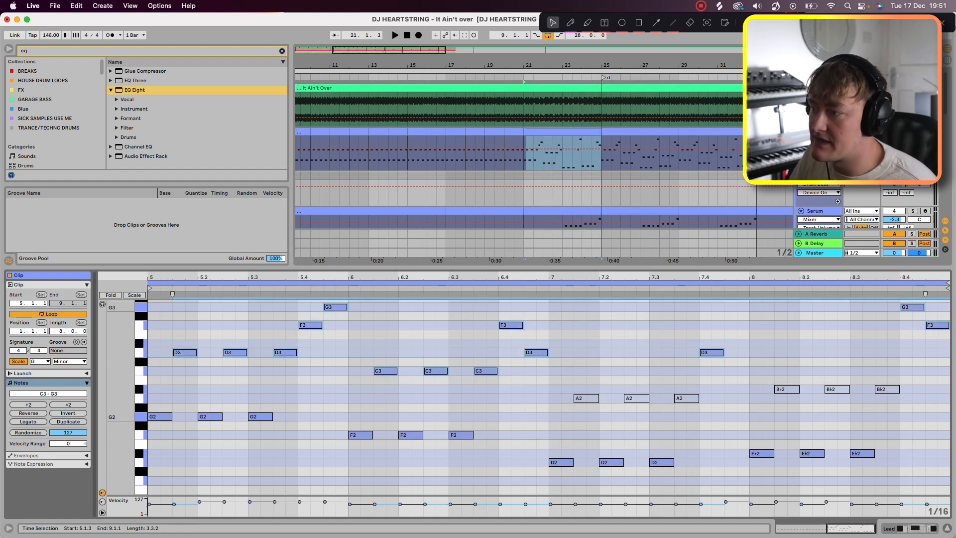
pyautogui.moveTo(569, 407); pyautogui.dragTo(902, 378)
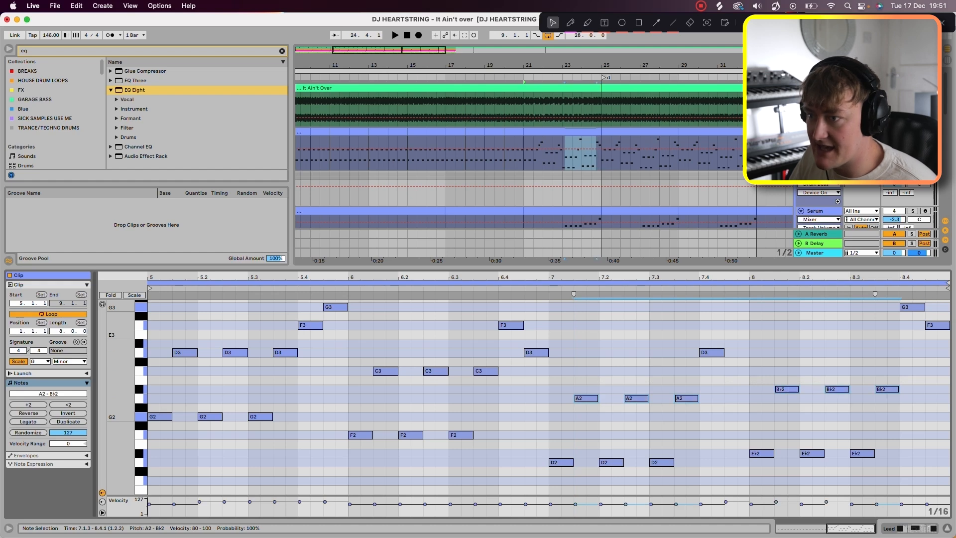
pyautogui.scroll(1, 548, 389)
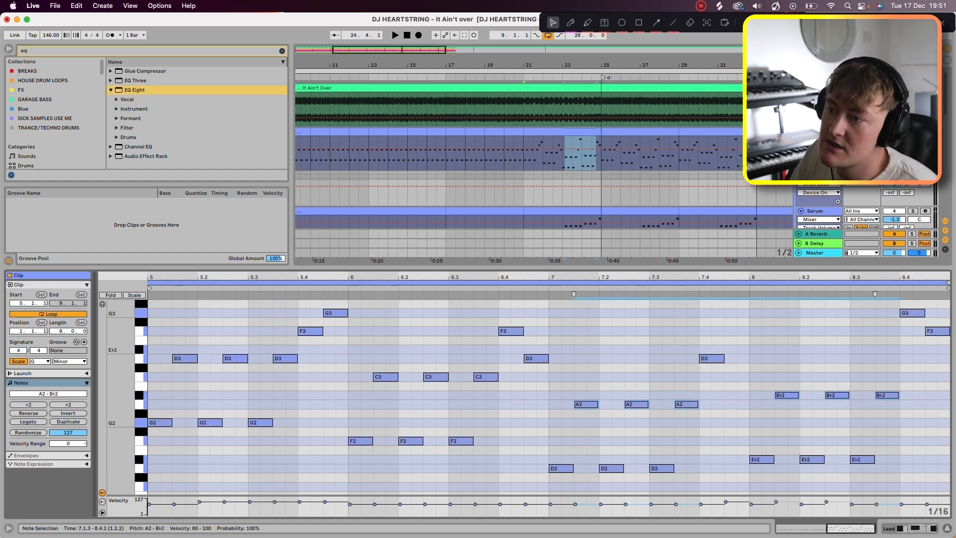
# Step: Play the lead melody and try lowering the F3 and G3 notes at beat 5.4 by an octave
pyautogui.click(311, 330)
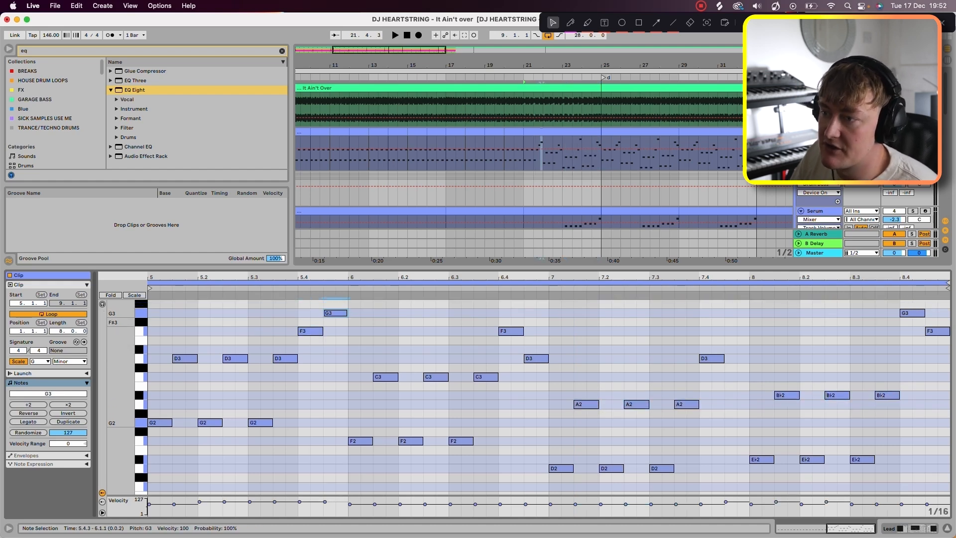
pyautogui.press('space')
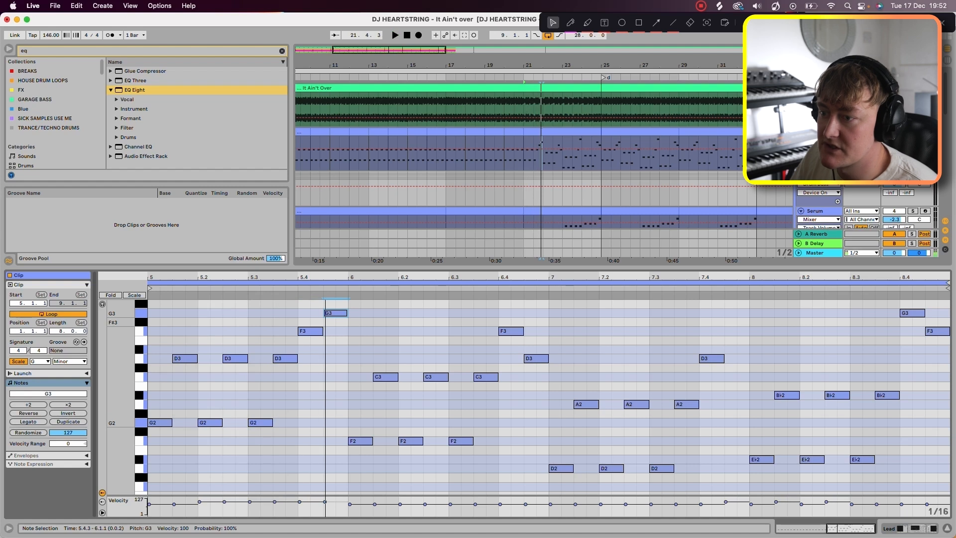
pyautogui.press('space')
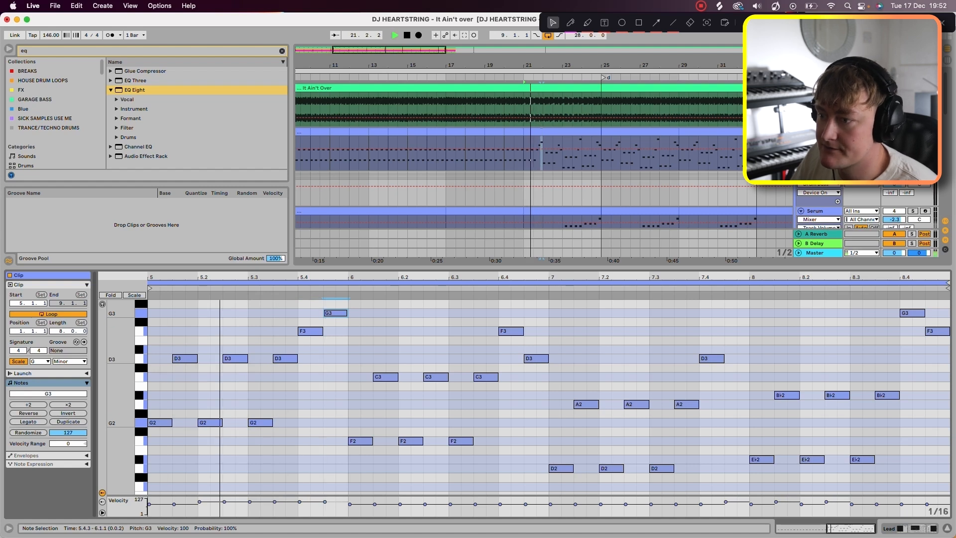
pyautogui.press('space')
pyautogui.hotkey('shift', 'Down')
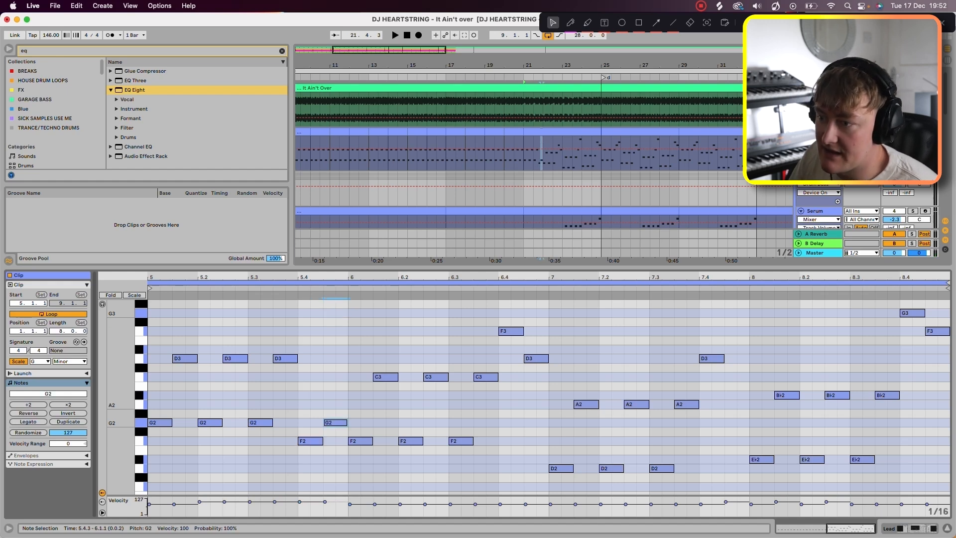
# Step: Try lowering the D3 and A3 notes at beat 7.4 by an octave, and raise them back
pyautogui.moveTo(507, 315); pyautogui.dragTo(541, 345)
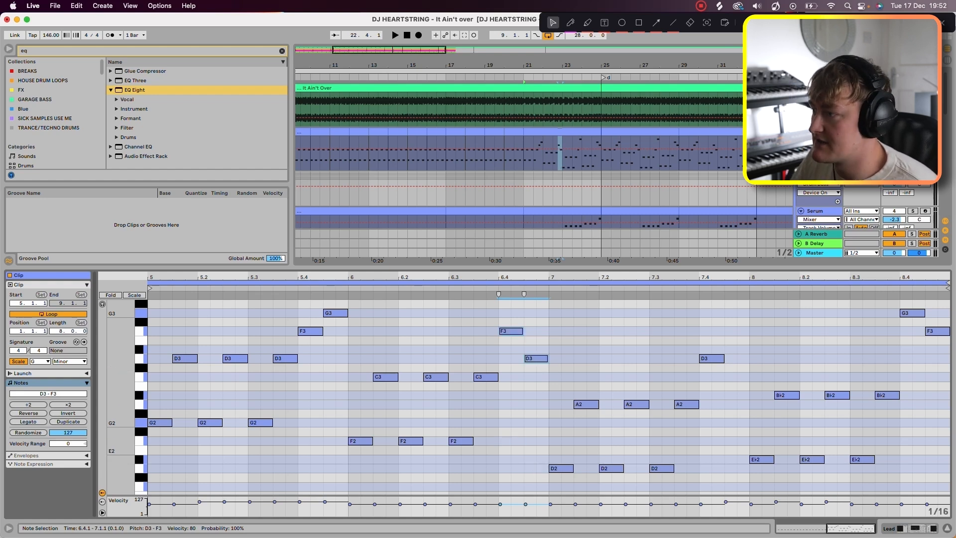
pyautogui.scroll(3, 548, 379)
pyautogui.moveTo(712, 333); pyautogui.dragTo(751, 409)
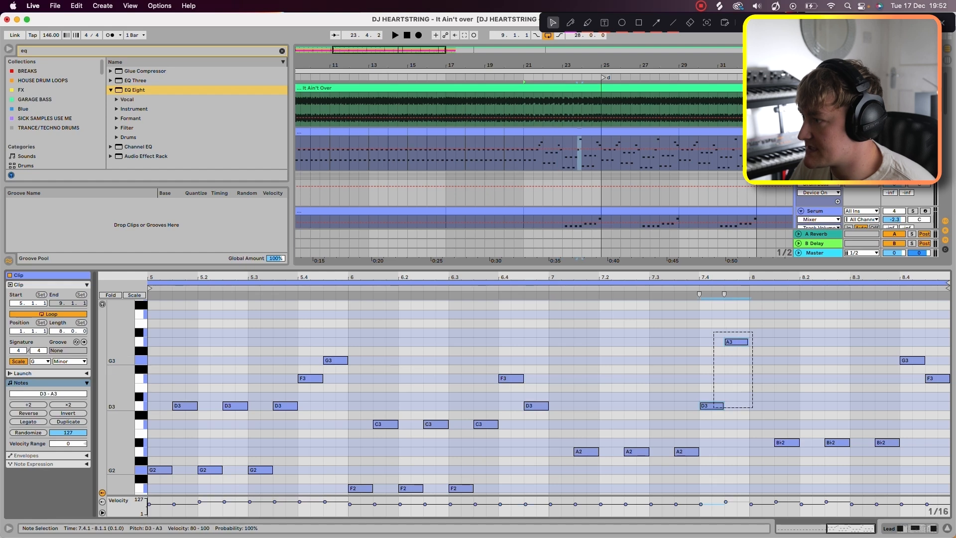
pyautogui.scroll(-2, 751, 408)
pyautogui.hotkey('shift', 'Down')
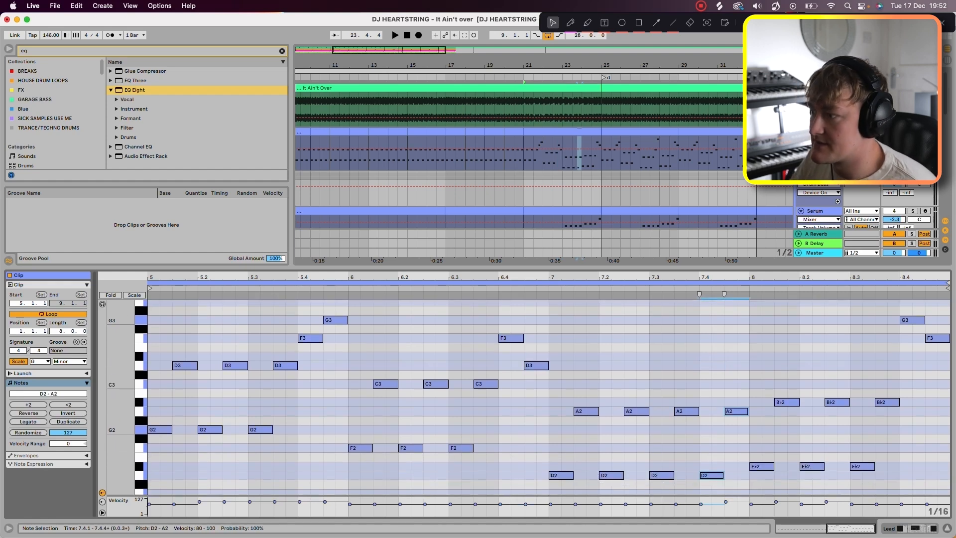
pyautogui.hotkey('shift', 'Up')
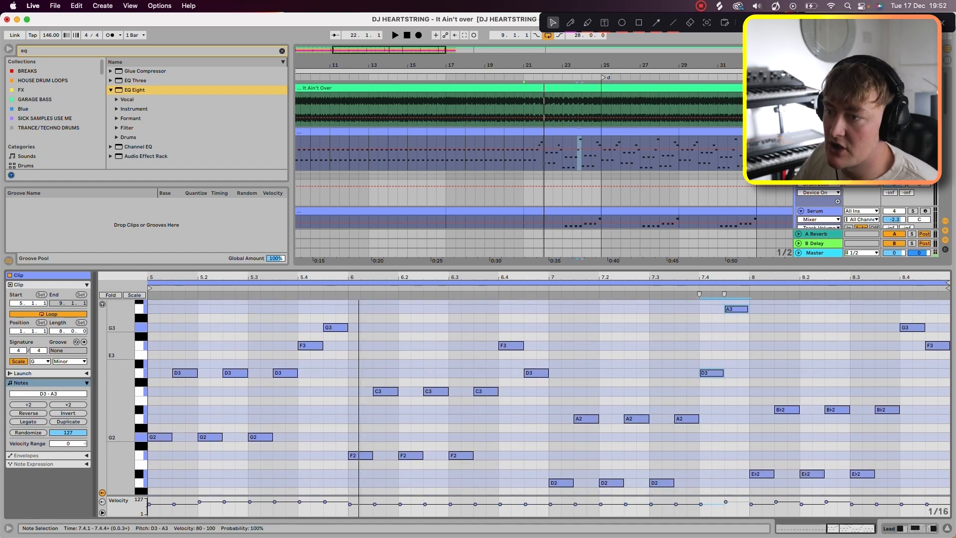
# Step: Try raising the F3 note at beat 5.4 to A3 and listen to it
pyautogui.scroll(2, 548, 355)
pyautogui.moveTo(310, 370); pyautogui.dragTo(310, 353)
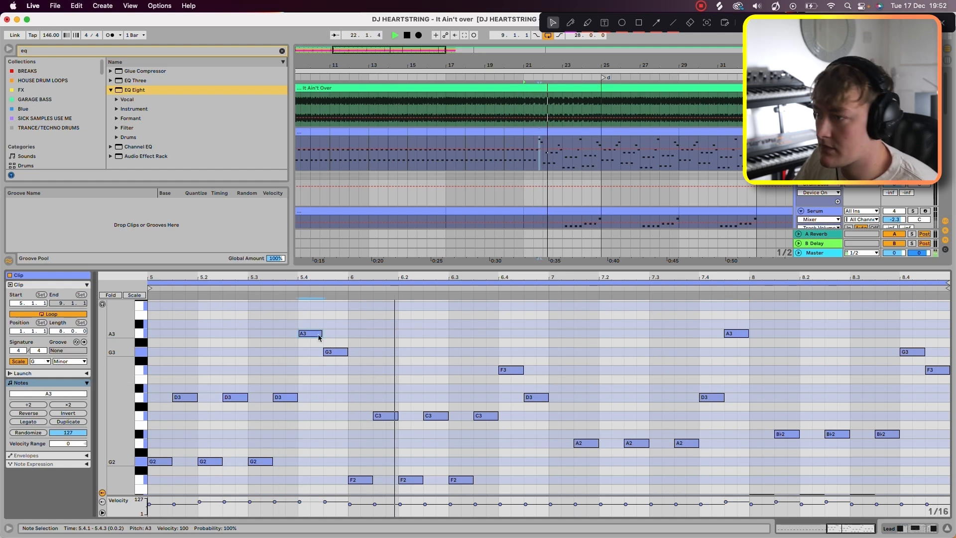
pyautogui.press('space')
# Step: Try moving the two notes at beat 6.4 up to G3 and F3 and play the pattern
pyautogui.moveTo(512, 370); pyautogui.dragTo(512, 352)
pyautogui.moveTo(537, 398); pyautogui.dragTo(536, 389)
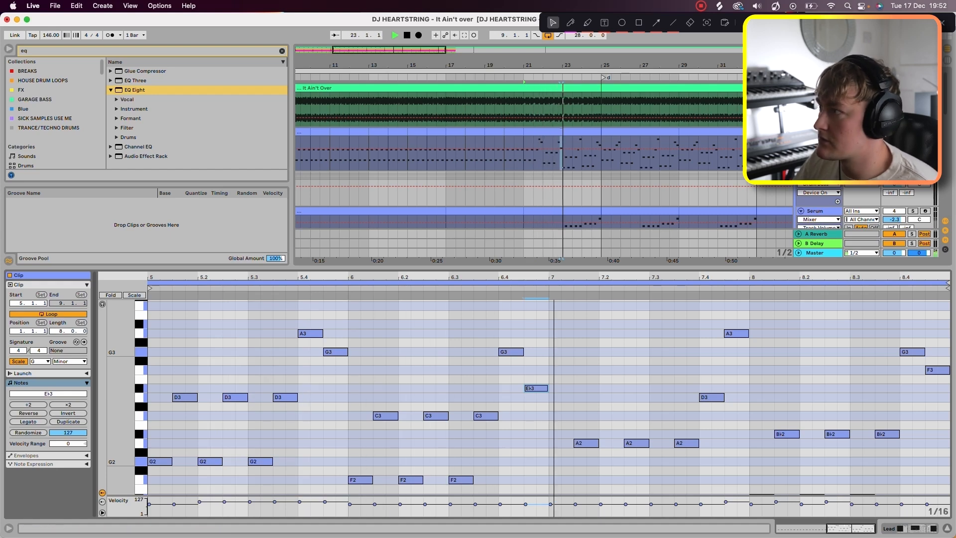
pyautogui.press('space')
pyautogui.moveTo(536, 389); pyautogui.dragTo(536, 370)
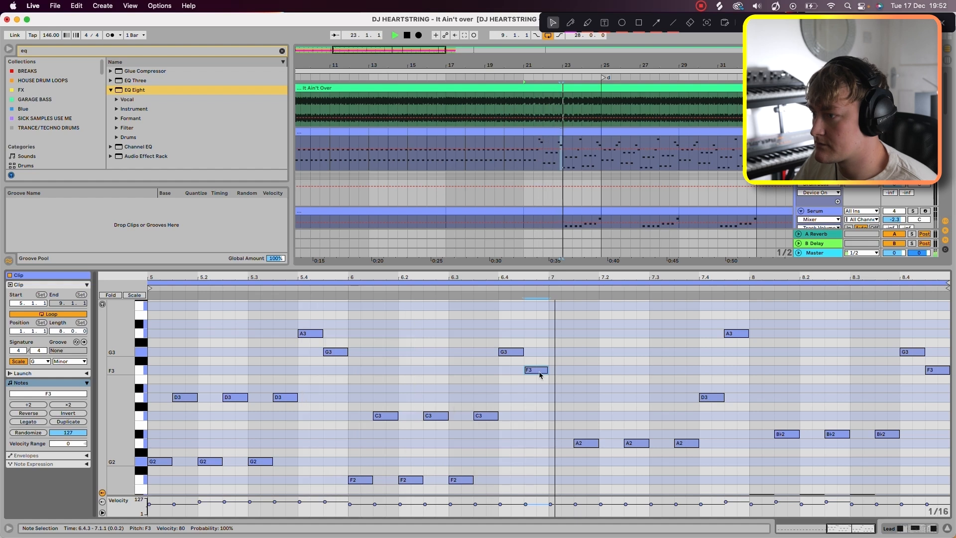
pyautogui.press('space')
pyautogui.press('space')
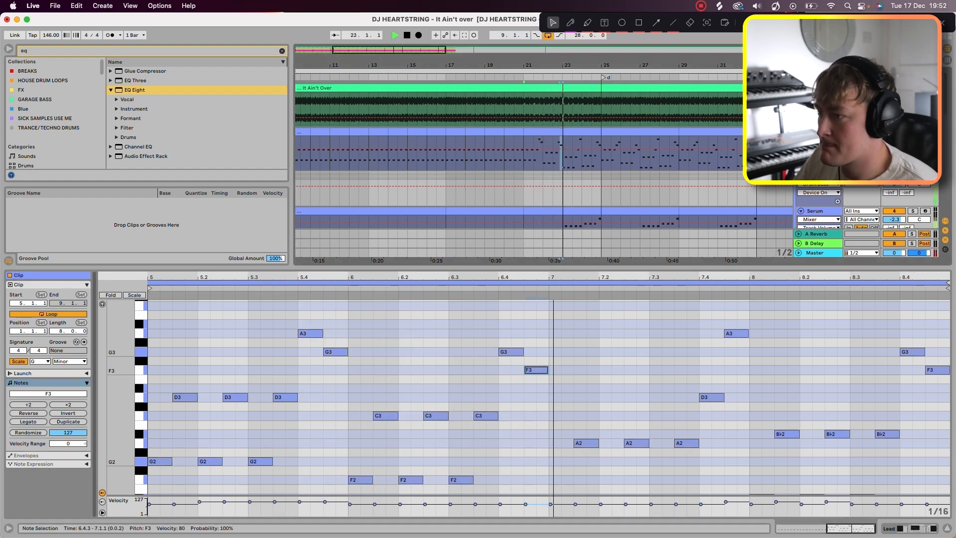
pyautogui.press('space')
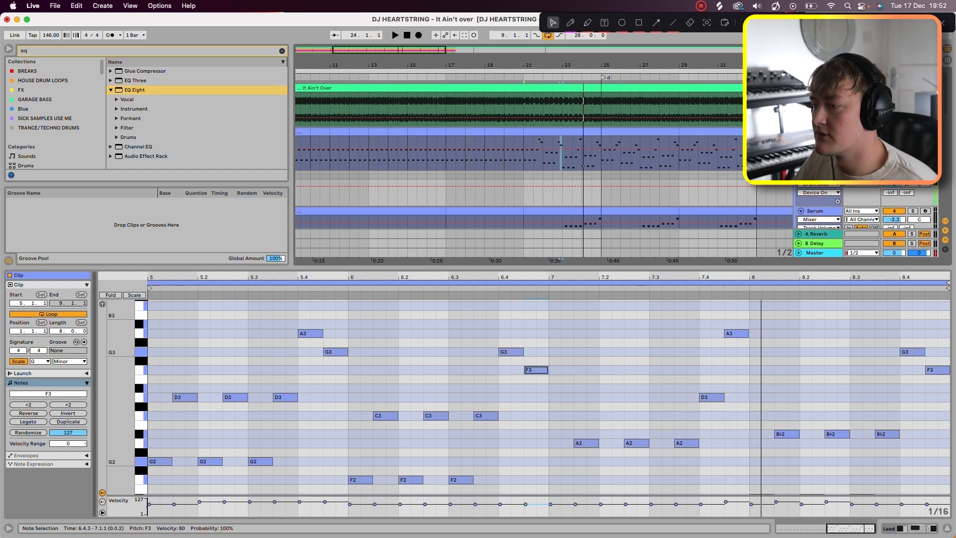
# Step: Undo the pitch changes to the passing notes at beats 5.4 and 6.4
pyautogui.press('super+z')
pyautogui.press('super+z')
pyautogui.press('super+z')
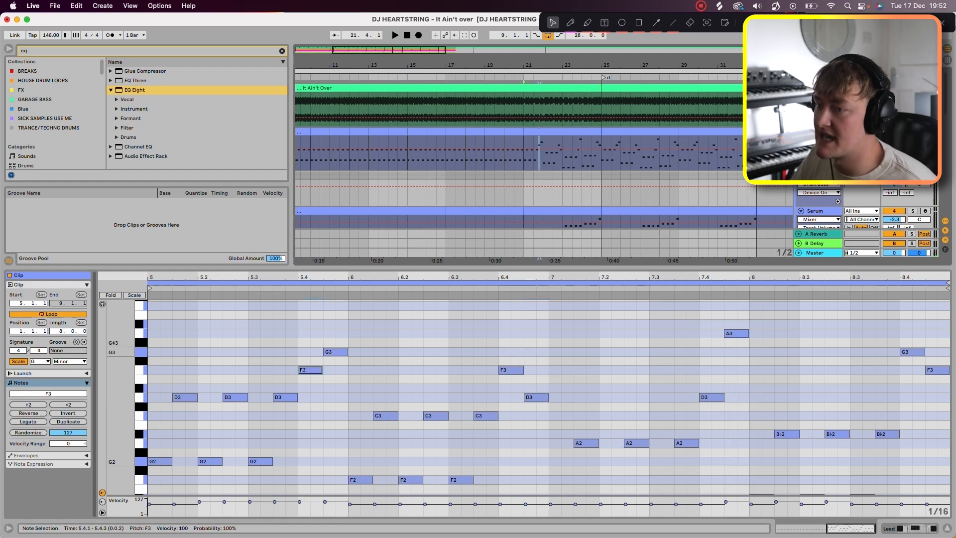
# Step: Try an alternative melody with C4 starting beat 5.4 and D3 followed by G3 at beat 6.4, auditioning it
pyautogui.moveTo(311, 370); pyautogui.dragTo(311, 315)
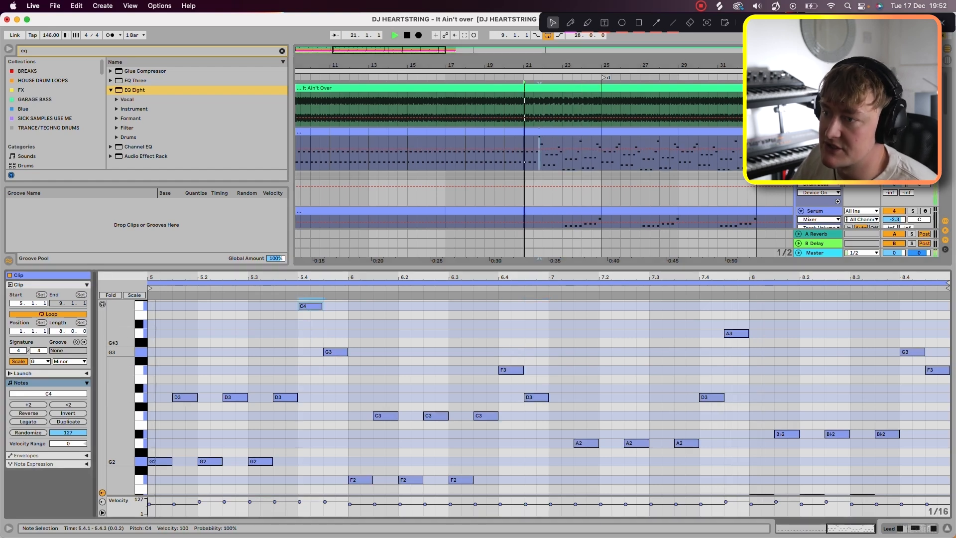
pyautogui.press('space')
pyautogui.moveTo(537, 398); pyautogui.dragTo(537, 352)
pyautogui.press('space')
pyautogui.click(511, 370)
pyautogui.press('Down')
pyautogui.press('Down')
pyautogui.press('Down')
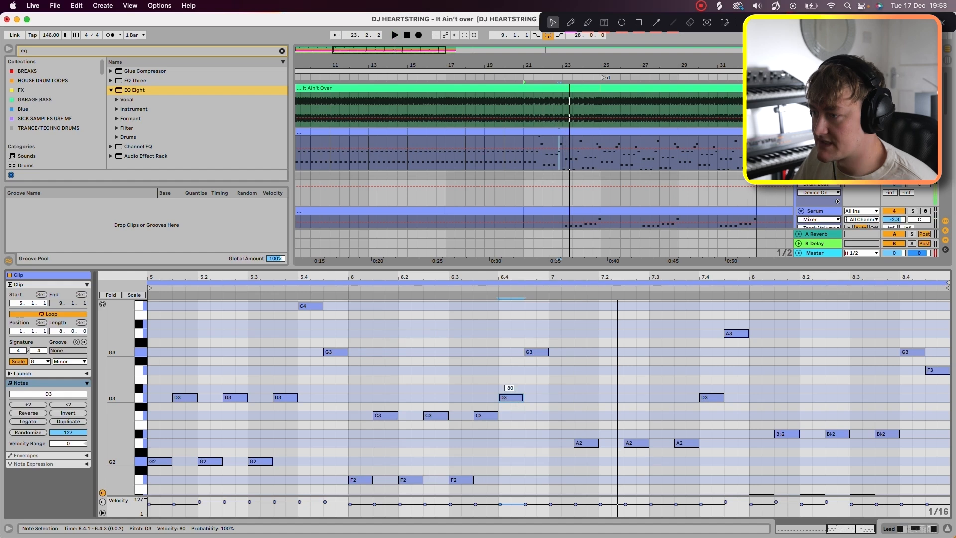
# Step: Undo the alternative melody's note moves at beats 5.4 and 6.4, continuing back through the earlier octave change at 7.4
pyautogui.press('super+z')
pyautogui.press('super+z')
pyautogui.press('space')
pyautogui.press('super+z')
pyautogui.press('super+z')
pyautogui.scroll(-2, 529, 397)
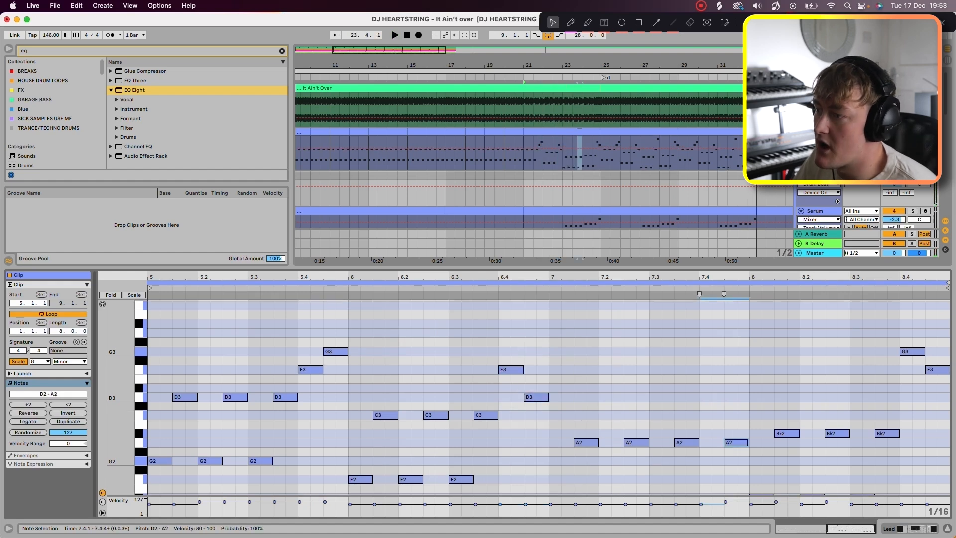
# Step: Raise the two lead notes at beat 7.4 by an octave to D3 and A3, and select all the clip's notes
pyautogui.scroll(2, 529, 397)
pyautogui.scroll(-2, 529, 397)
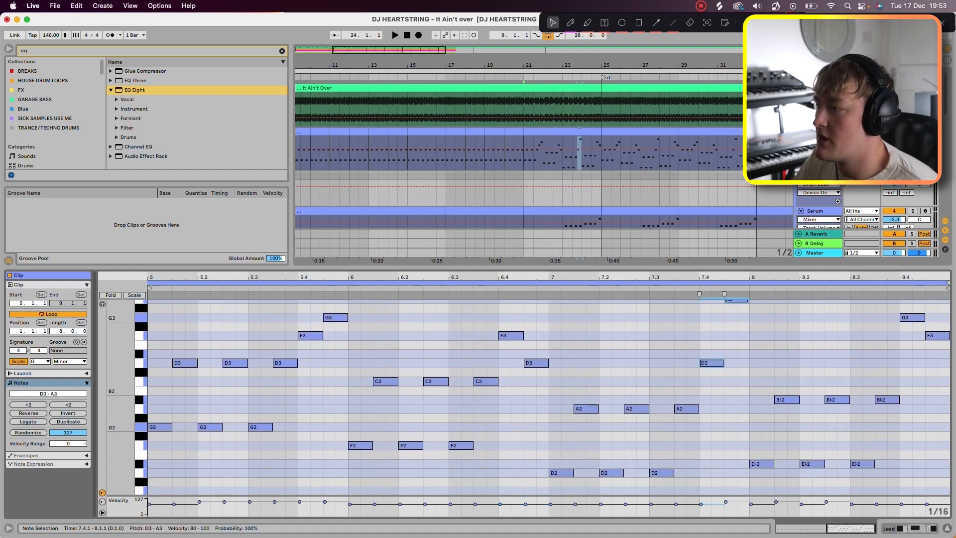
pyautogui.hotkey('shift', 'Up')
pyautogui.moveTo(120, 374); pyautogui.dragTo(109, 374)
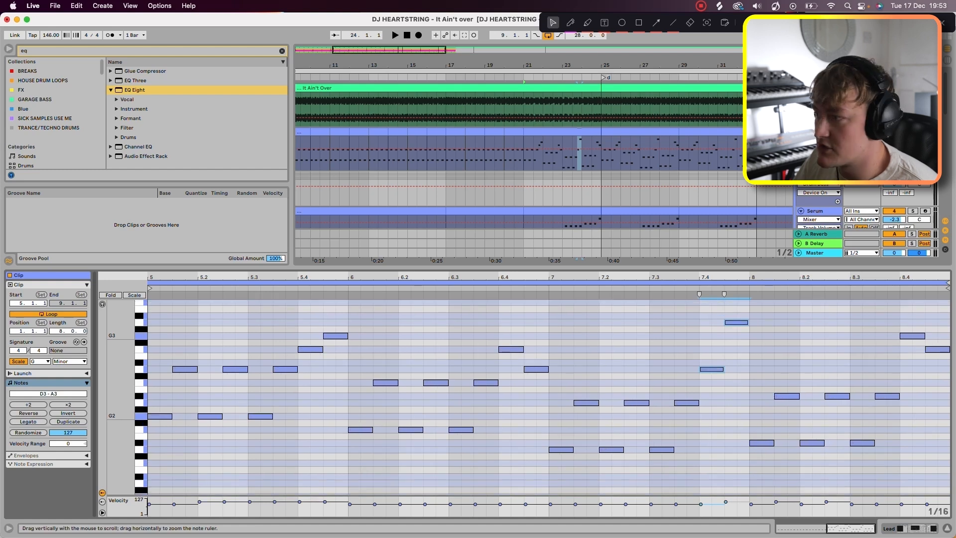
pyautogui.press('super+a')
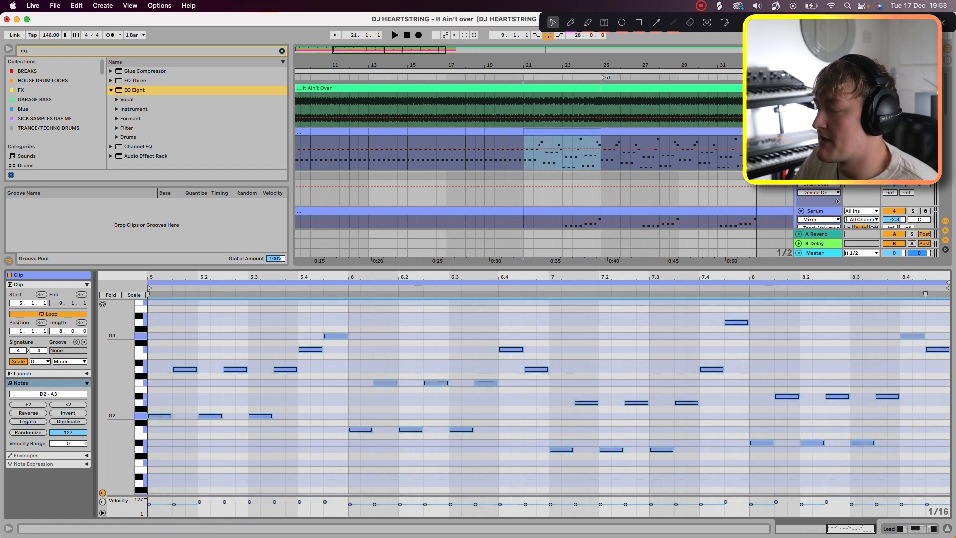
# Step: Open the Serum synth on the Lead track and browse the lead sounds in Max King- Trance Presets
pyautogui.hotkey('shift', 'Tab')
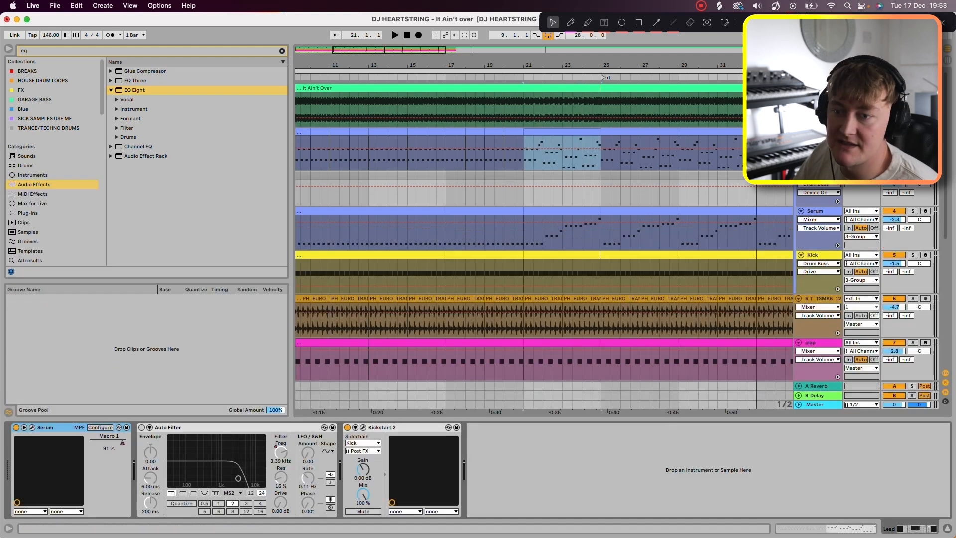
pyautogui.click(32, 428)
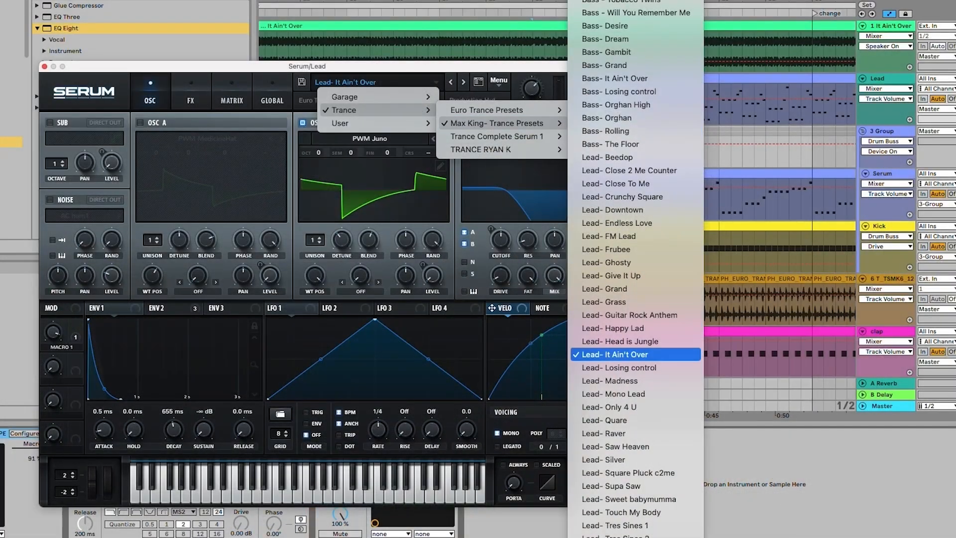
pyautogui.scroll(-8, 635, 342)
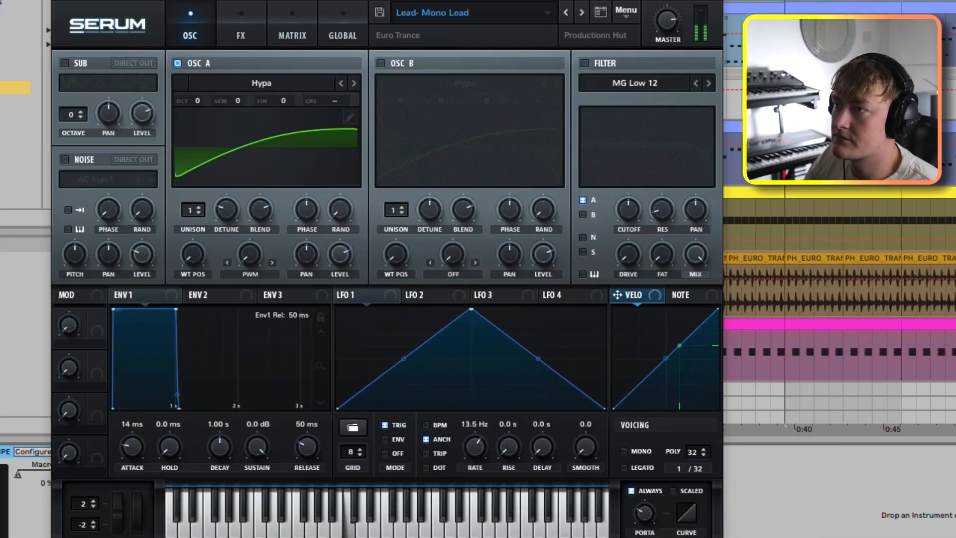
# Step: Audition the trance lead presets one after another, from Lead- Mono Lead through to Lead- Touch My Body
pyautogui.click(581, 13)
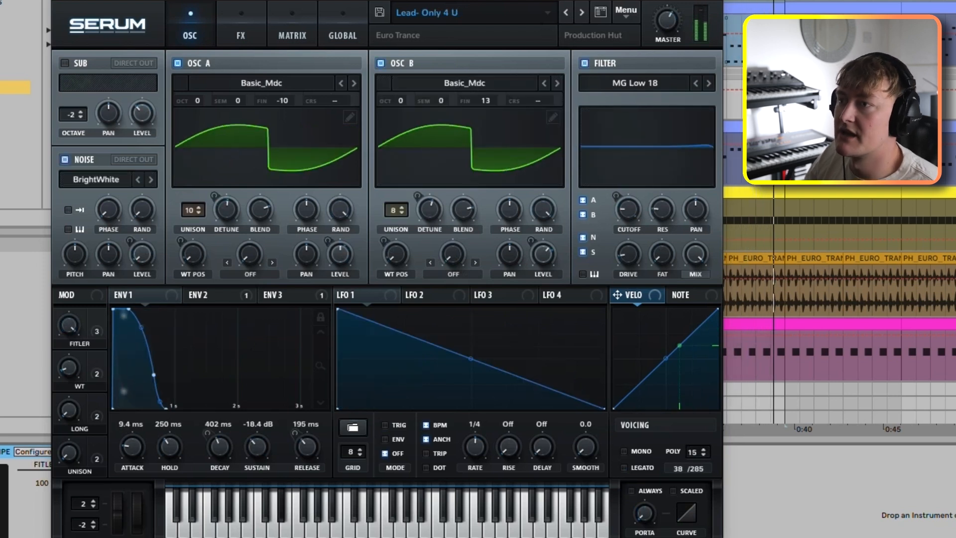
pyautogui.click(582, 13)
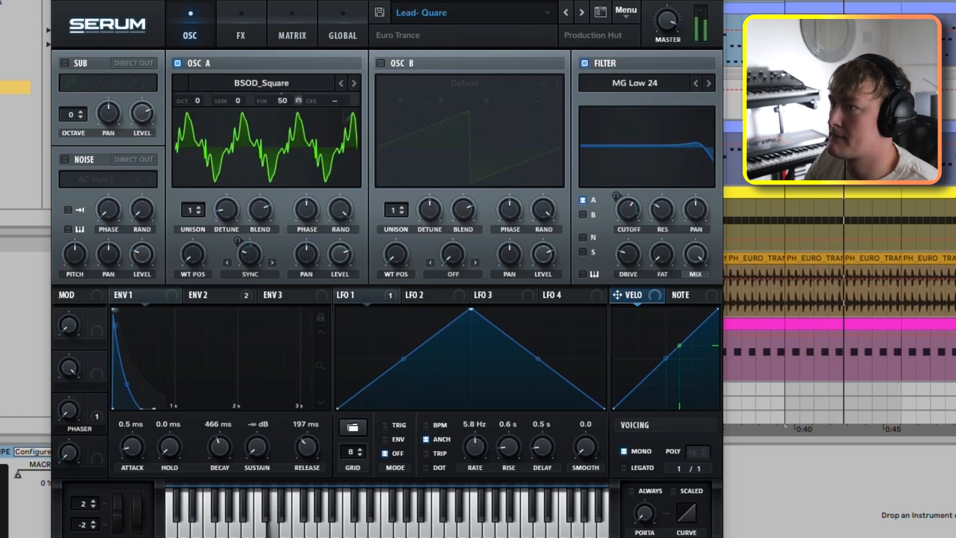
pyautogui.click(581, 13)
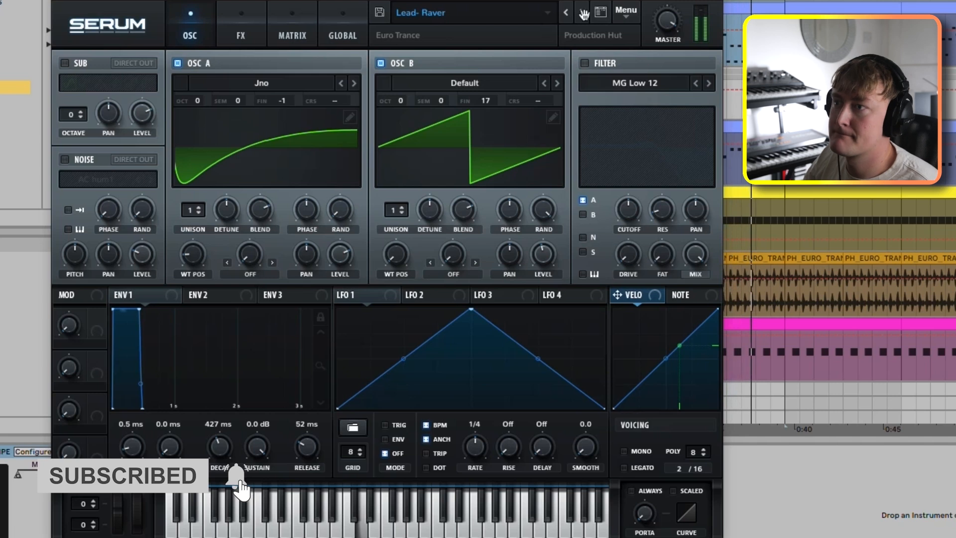
pyautogui.click(583, 13)
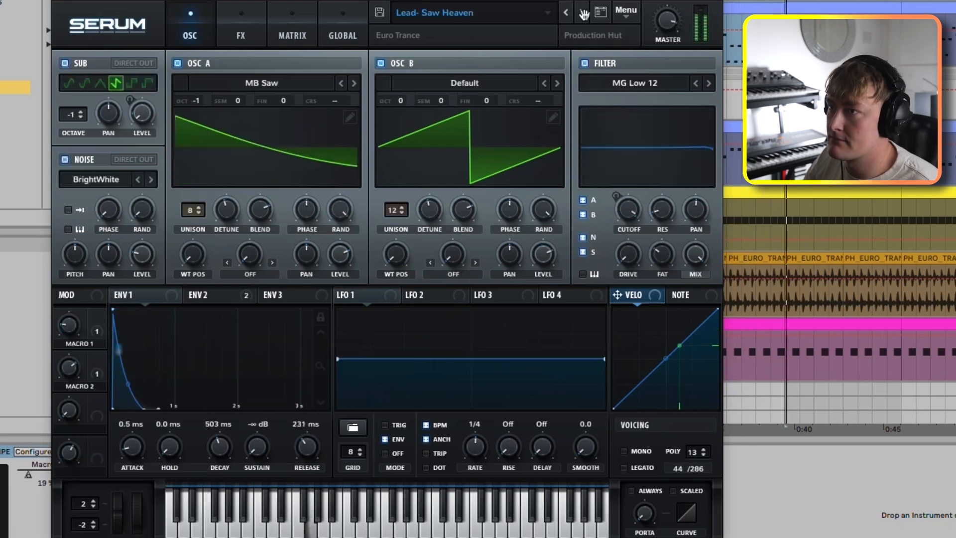
pyautogui.click(583, 13)
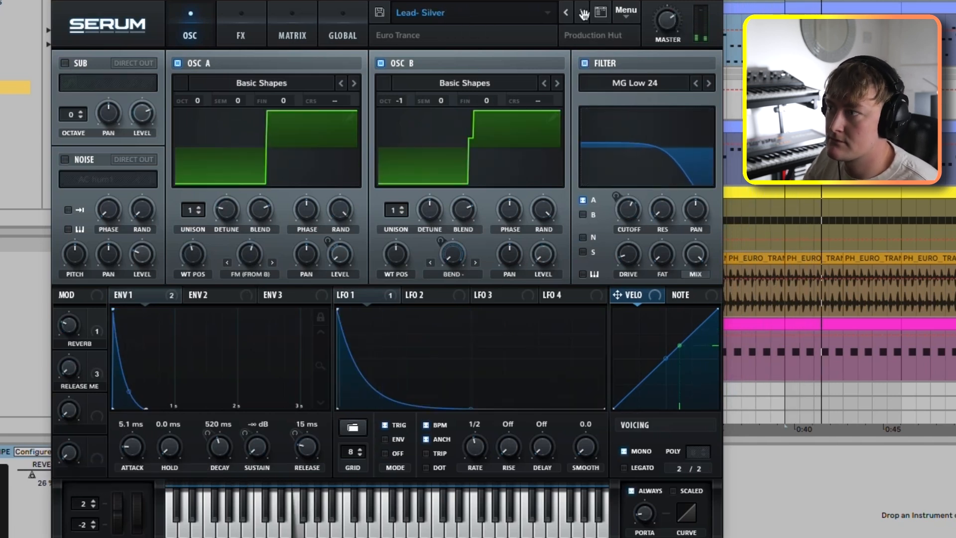
pyautogui.click(583, 13)
pyautogui.click(583, 13)
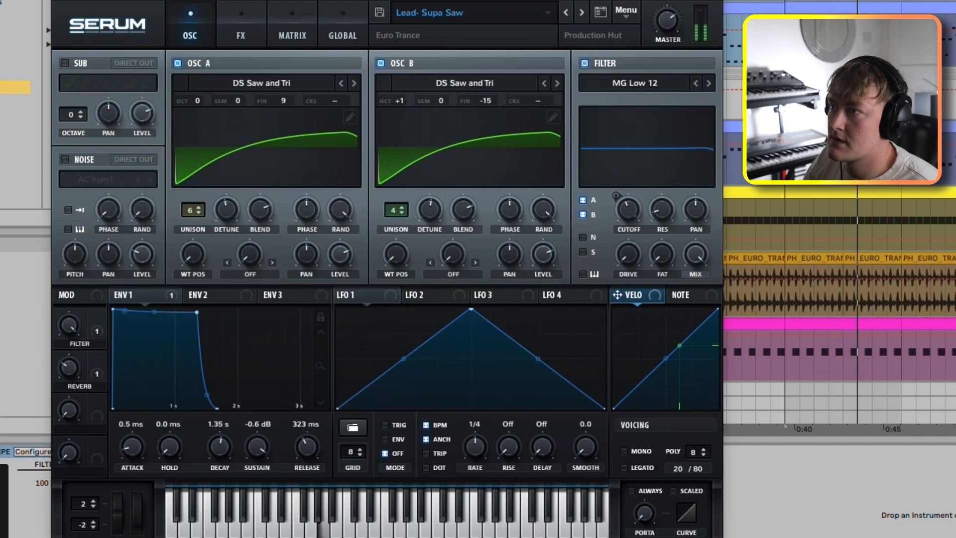
pyautogui.click(566, 13)
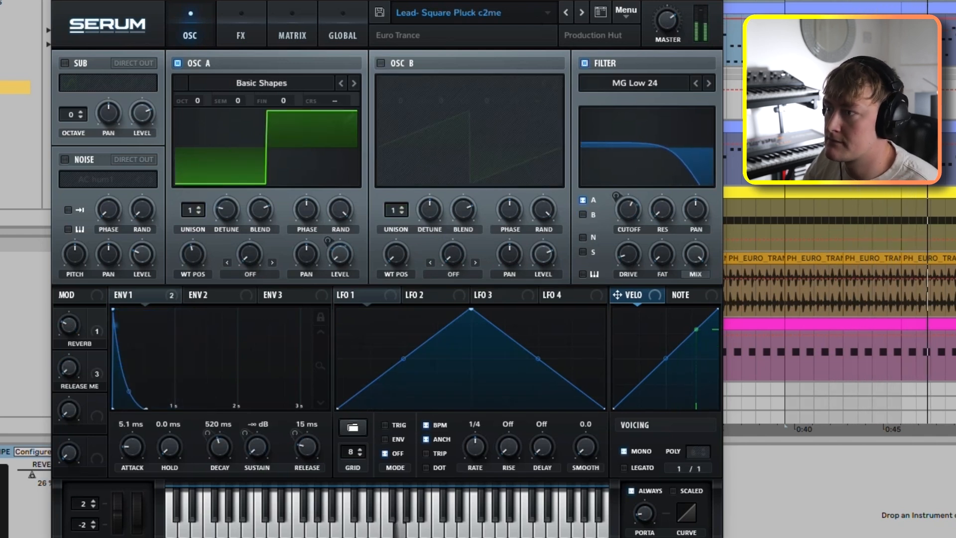
pyautogui.moveTo(629, 209)
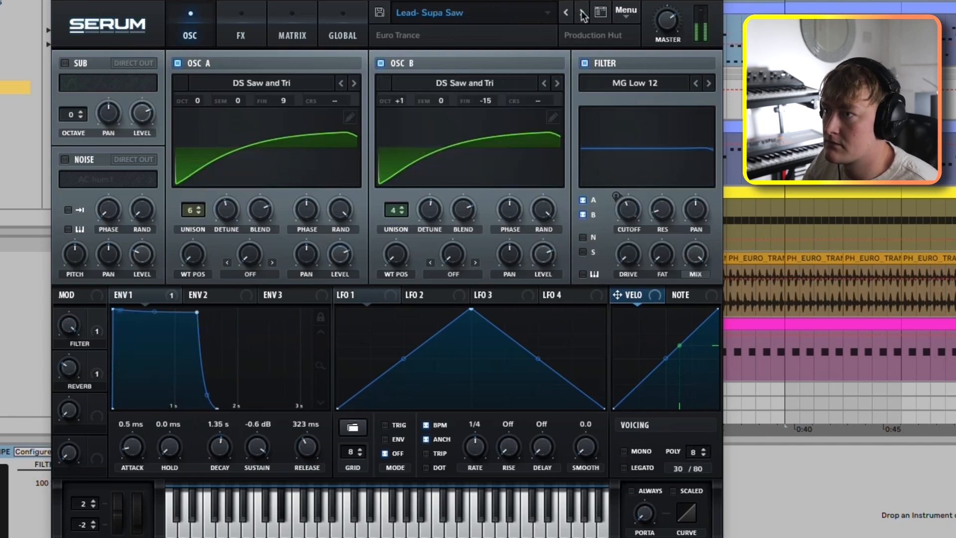
pyautogui.click(582, 14)
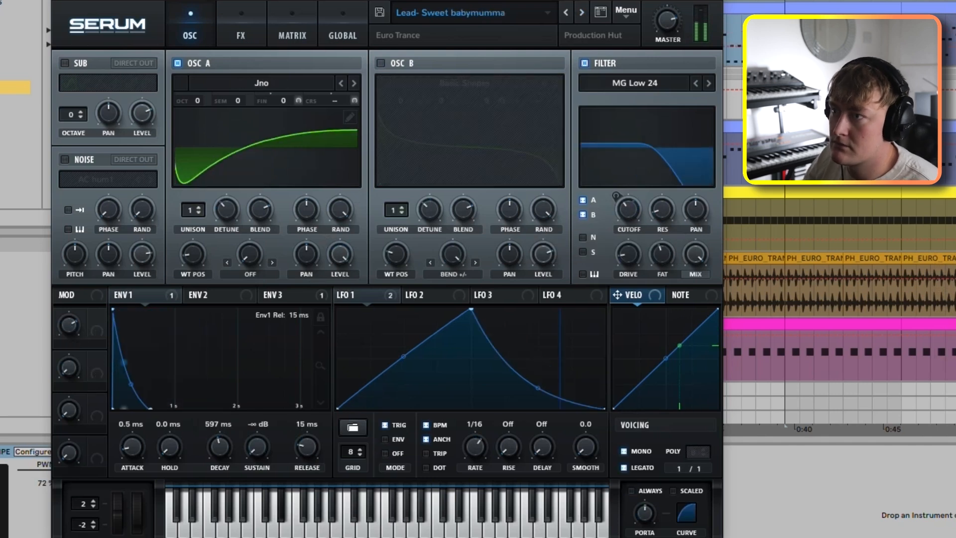
pyautogui.click(582, 14)
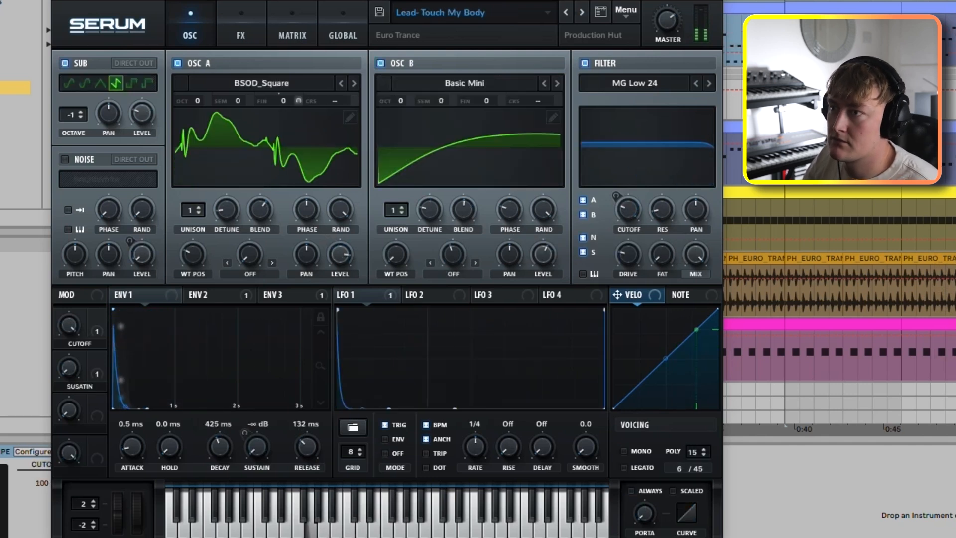
# Step: Try the filter cutoff and review oscillator B's Analog wavetable list in the Lead- It Ain't Over preset
pyautogui.moveTo(629, 209); pyautogui.dragTo(629, 214)
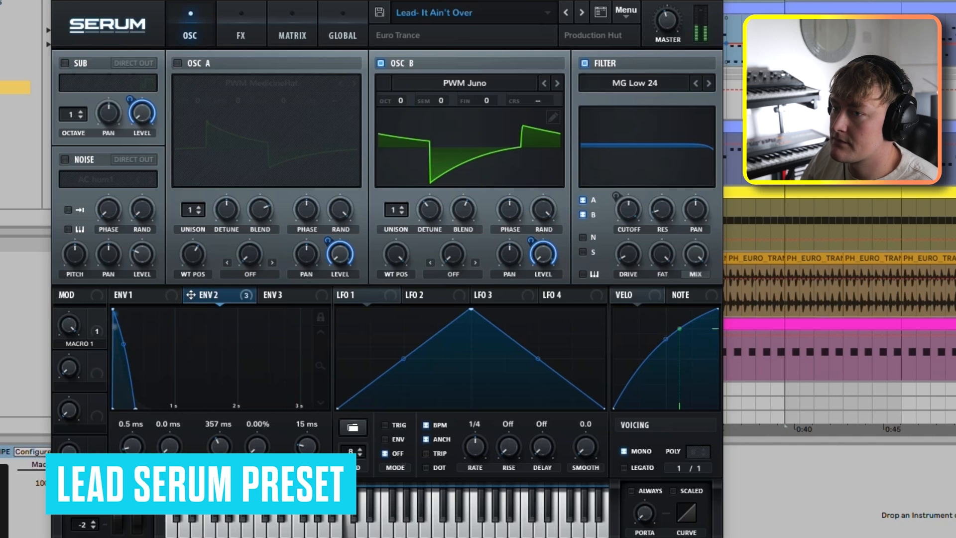
pyautogui.moveTo(669, 18)
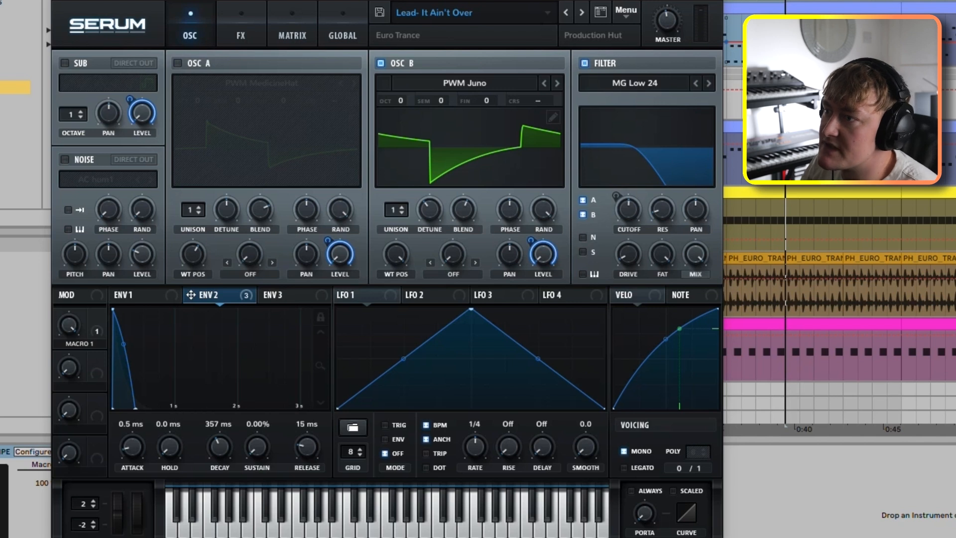
pyautogui.click(464, 84)
pyautogui.moveTo(463, 103)
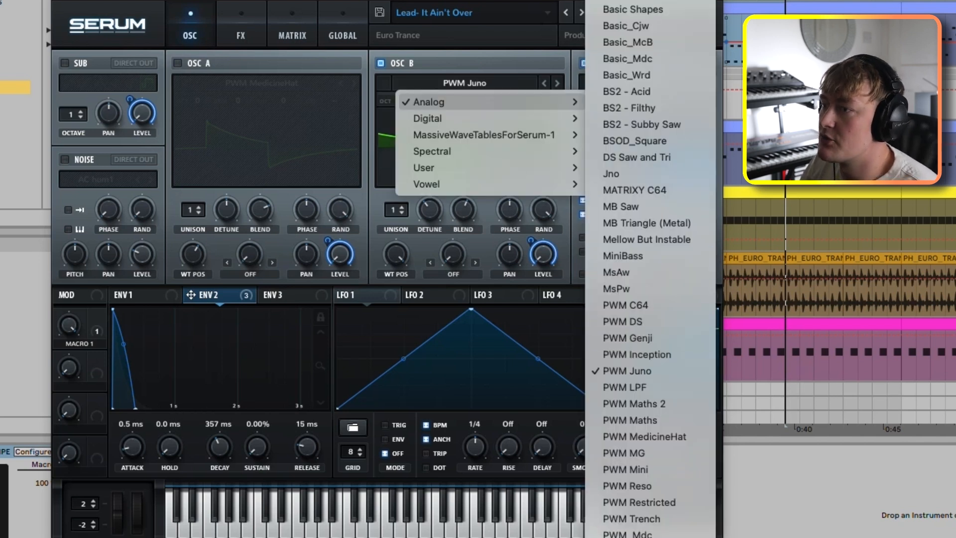
pyautogui.press('Escape')
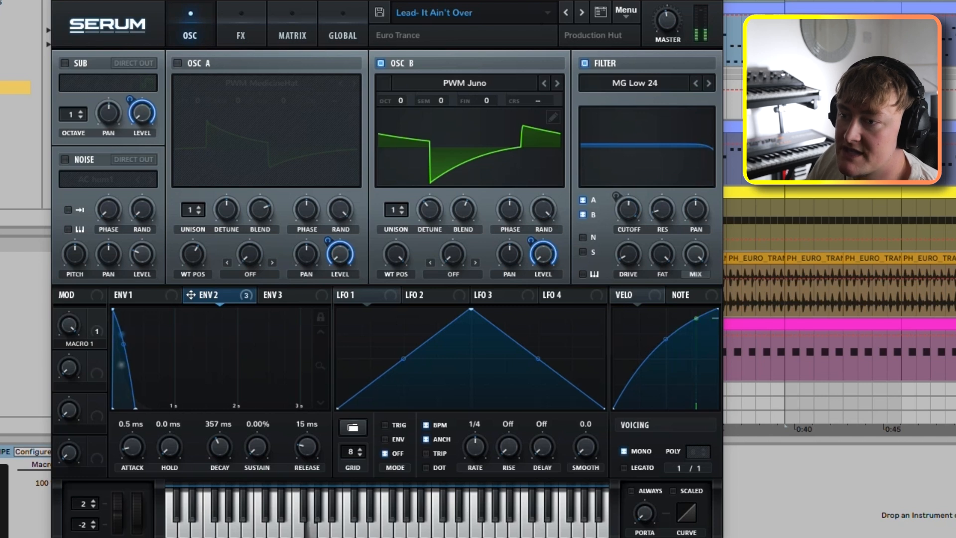
# Step: Adjust the decay of envelope 2 and set the decay of envelope 1 to 602 ms
pyautogui.moveTo(220, 447)
pyautogui.mouseDown()
pyautogui.moveTo(220, 394)
pyautogui.moveTo(220, 439)
pyautogui.mouseUp()
pyautogui.click(128, 295)
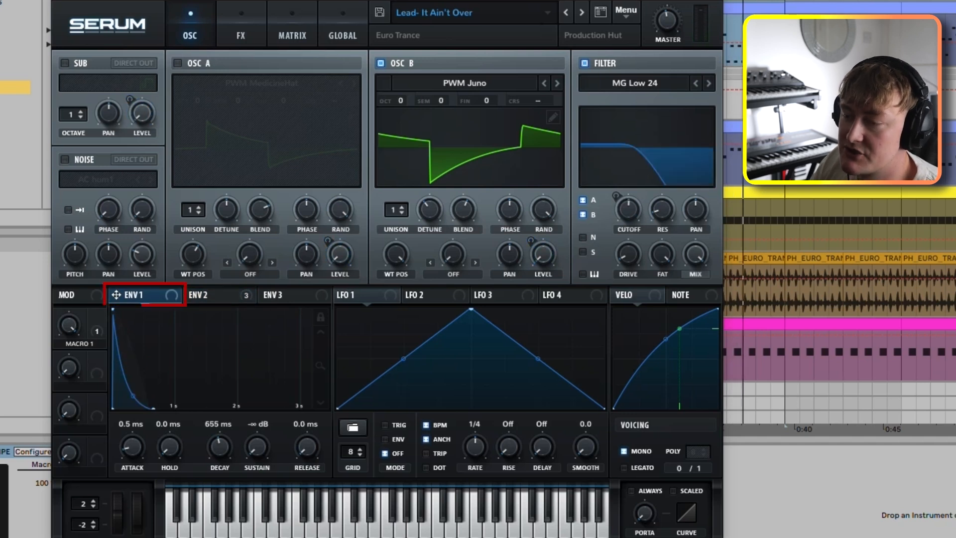
pyautogui.moveTo(219, 447)
pyautogui.mouseDown()
pyautogui.moveTo(220, 376)
pyautogui.moveTo(219, 441)
pyautogui.mouseUp()
pyautogui.press('space')
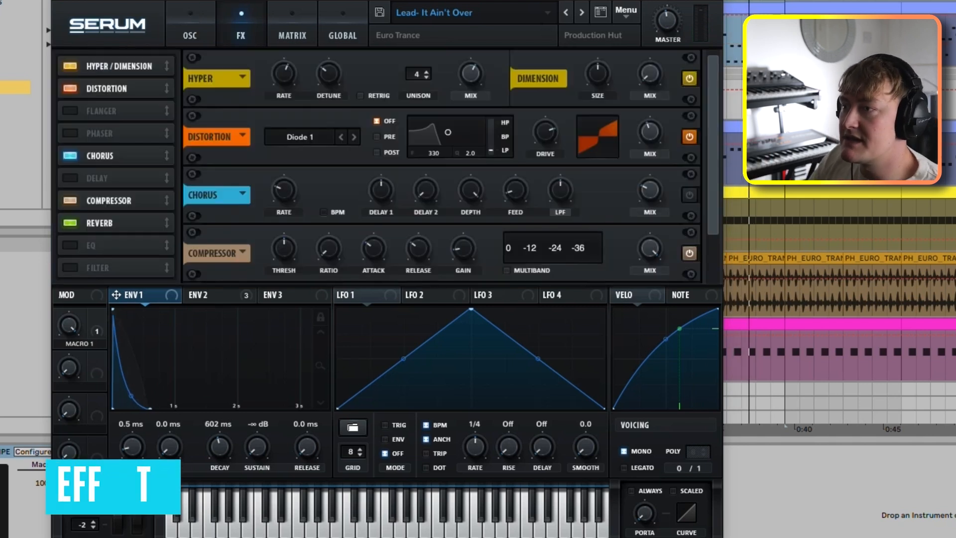
# Step: Play the lead and compare its sound with the Hyper/Dimension effect bypassed and enabled
pyautogui.press('space')
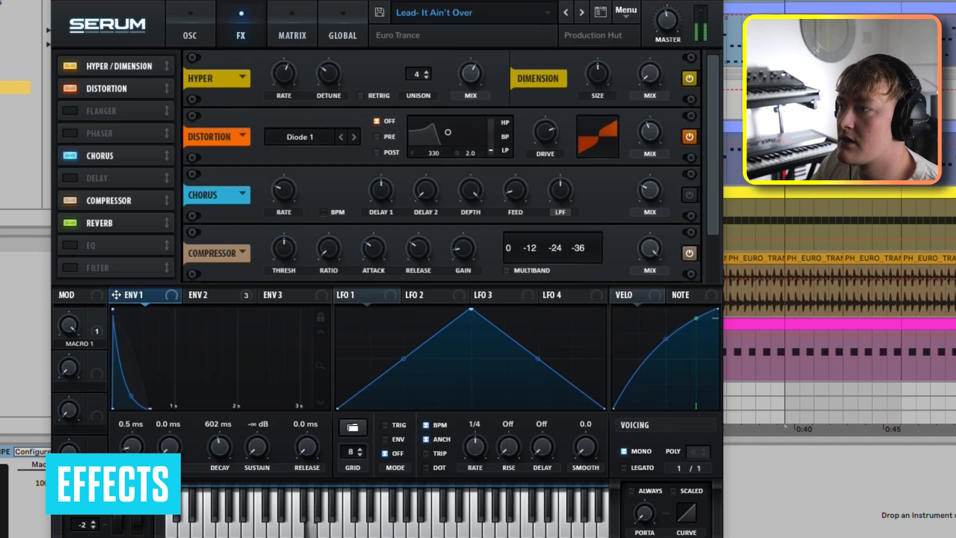
pyautogui.click(690, 79)
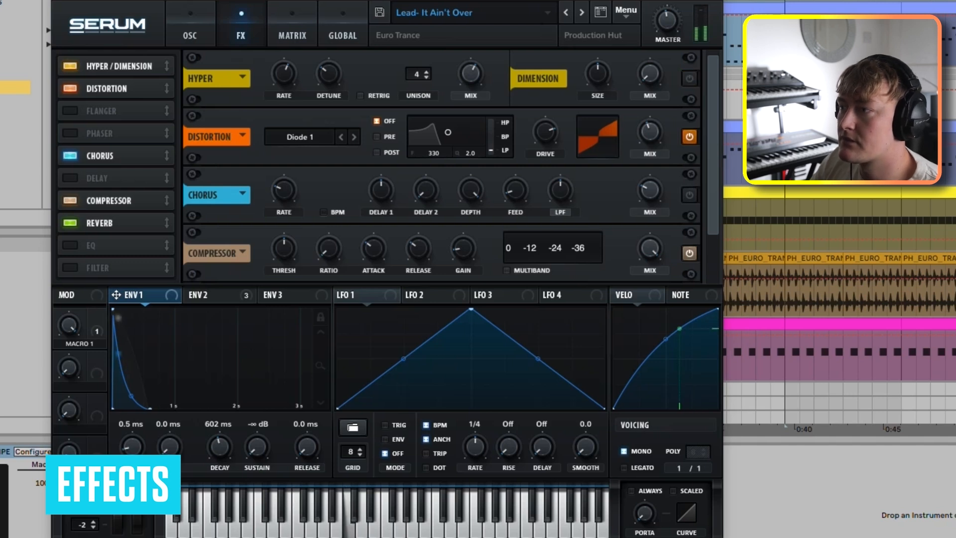
pyautogui.click(690, 79)
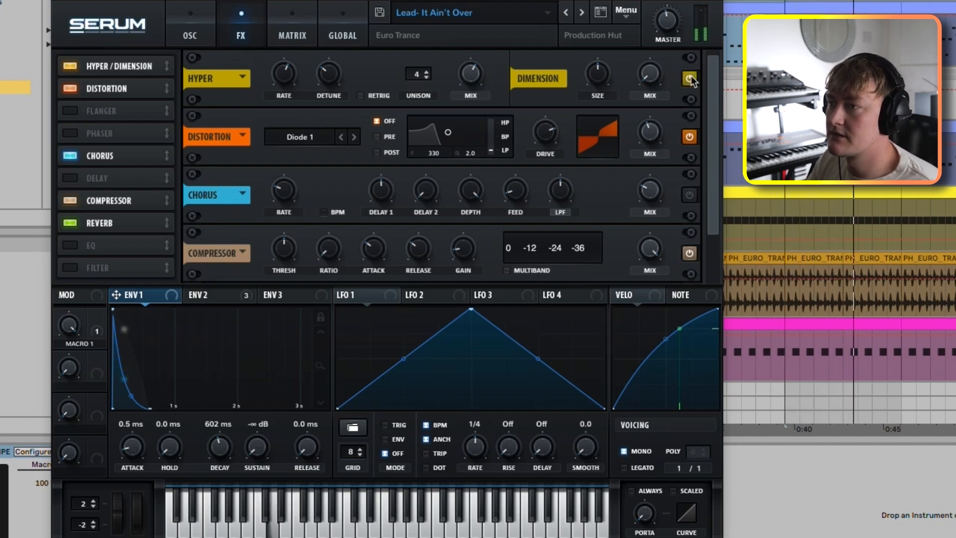
# Step: Remove the inactive Chorus from the lead's effects chain, leaving Hyper/Dimension, Distortion, Compressor and Reverb
pyautogui.moveTo(545, 133)
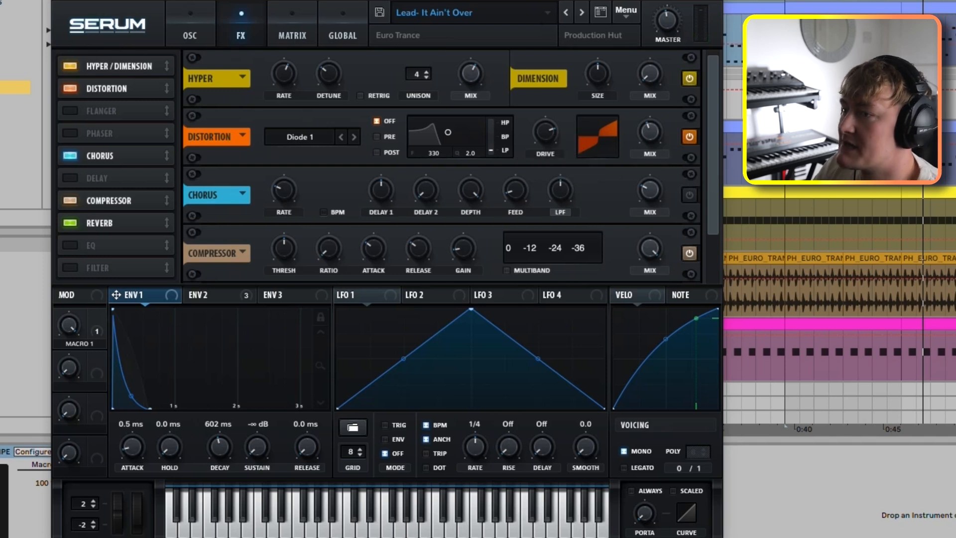
pyautogui.scroll(-2, 451, 166)
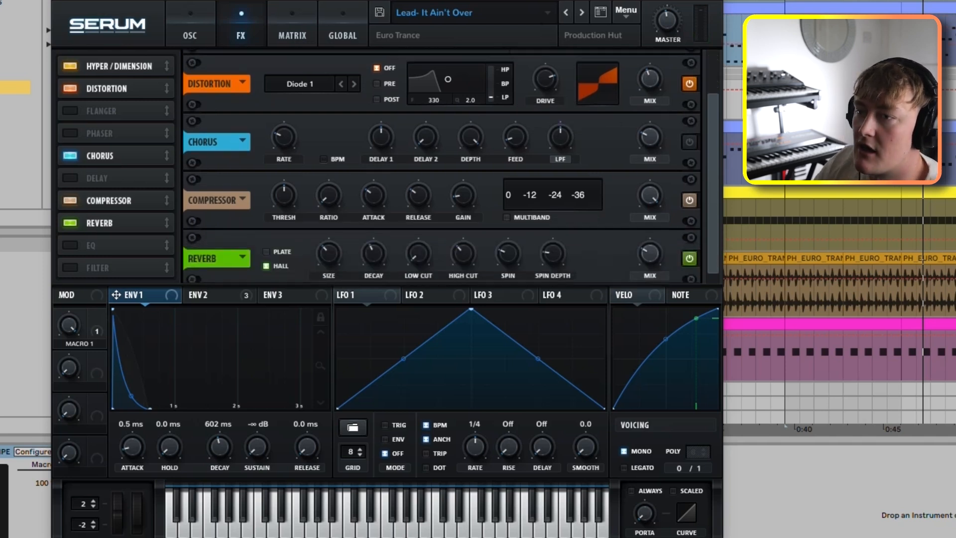
pyautogui.click(70, 156)
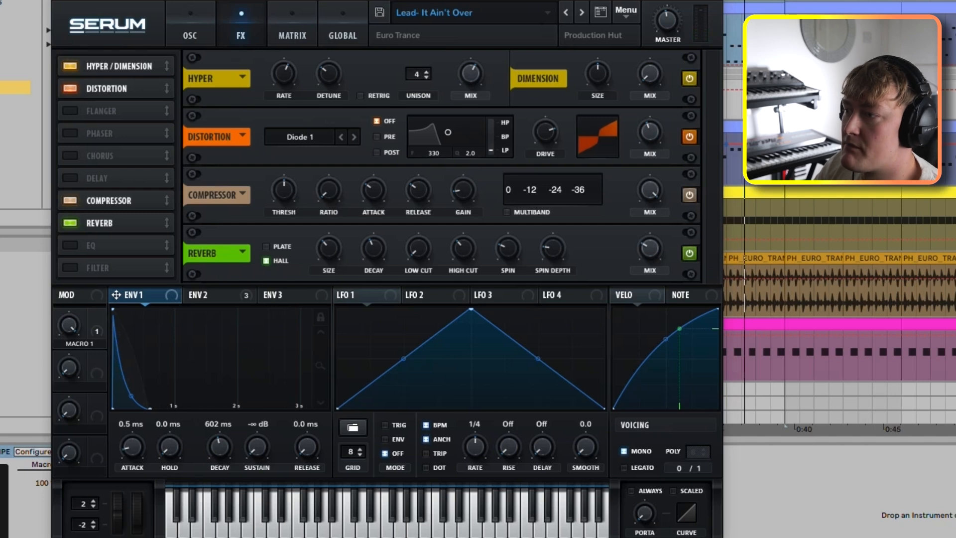
# Step: Compare the lead with the Reverb bypassed and enabled, and audition Plate mode against Hall
pyautogui.click(691, 253)
pyautogui.click(690, 253)
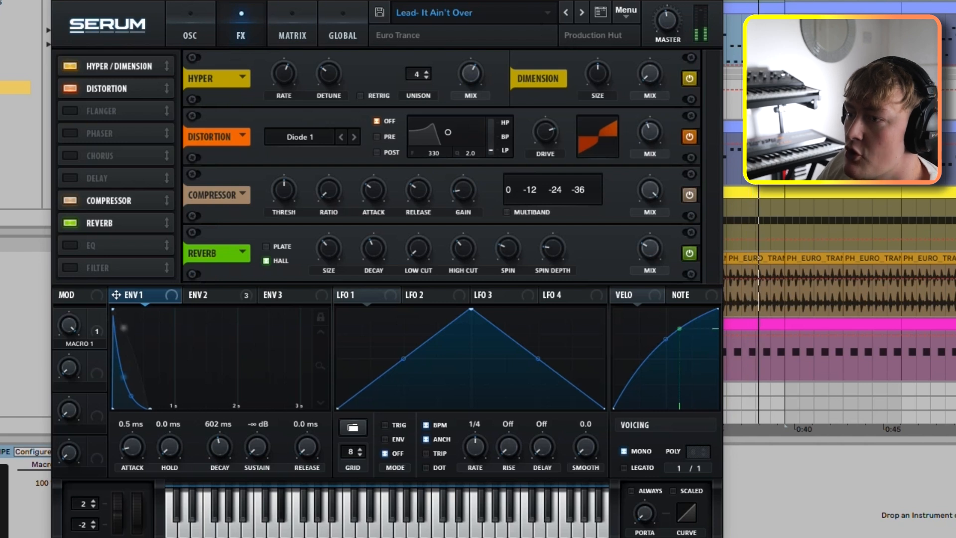
pyautogui.click(267, 247)
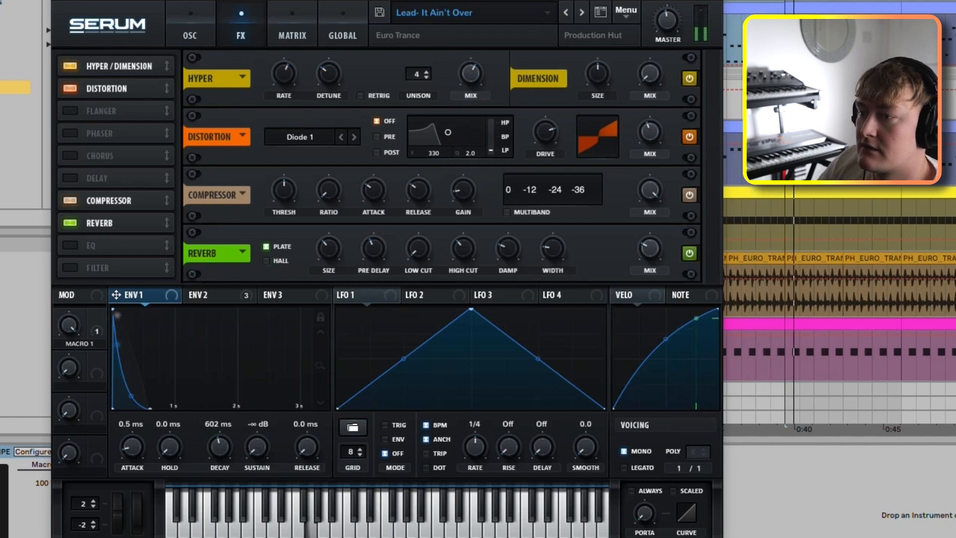
pyautogui.click(266, 261)
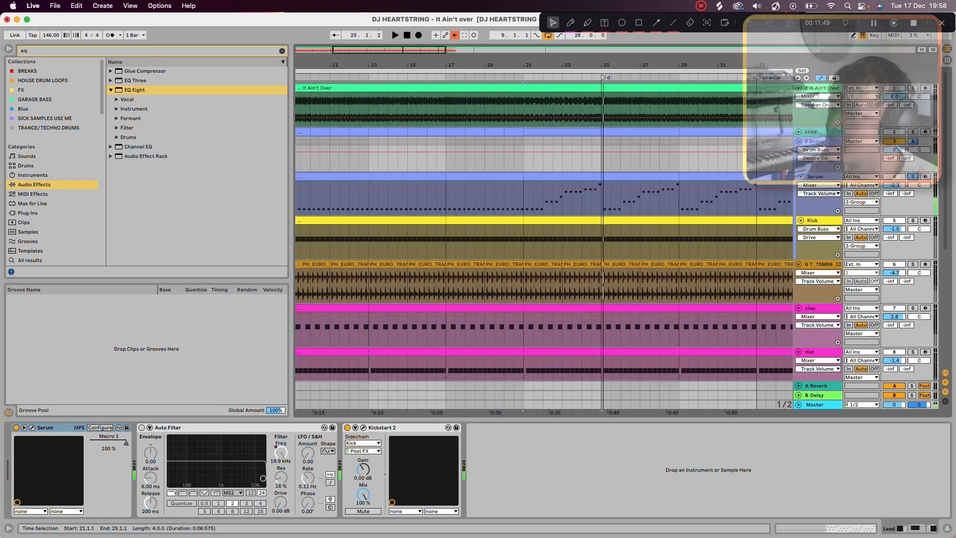
# Step: Show the notes of the bass clip on the Serum track and unfold the Lead track above it
pyautogui.doubleClick(309, 215)
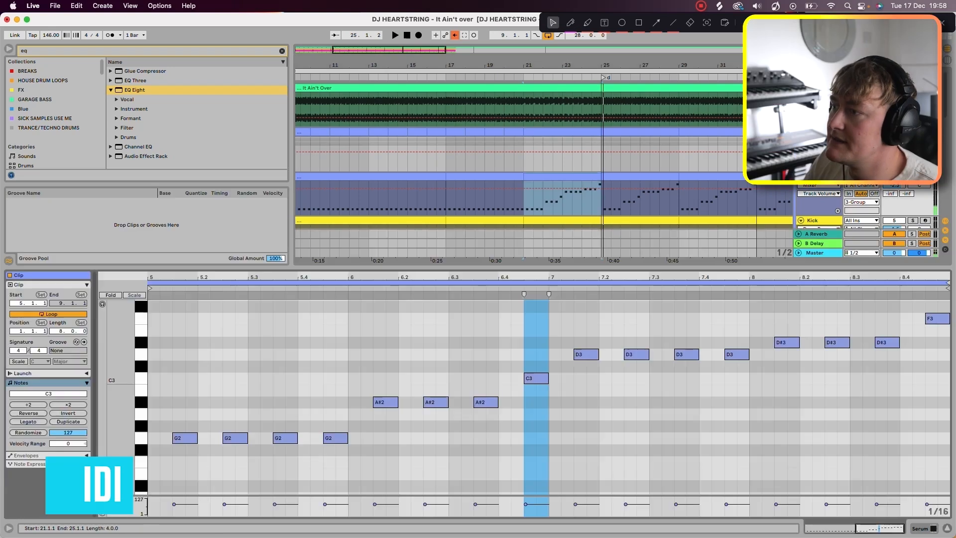
pyautogui.doubleClick(309, 111)
pyautogui.scroll(-3, 343, 242)
pyautogui.click(533, 192)
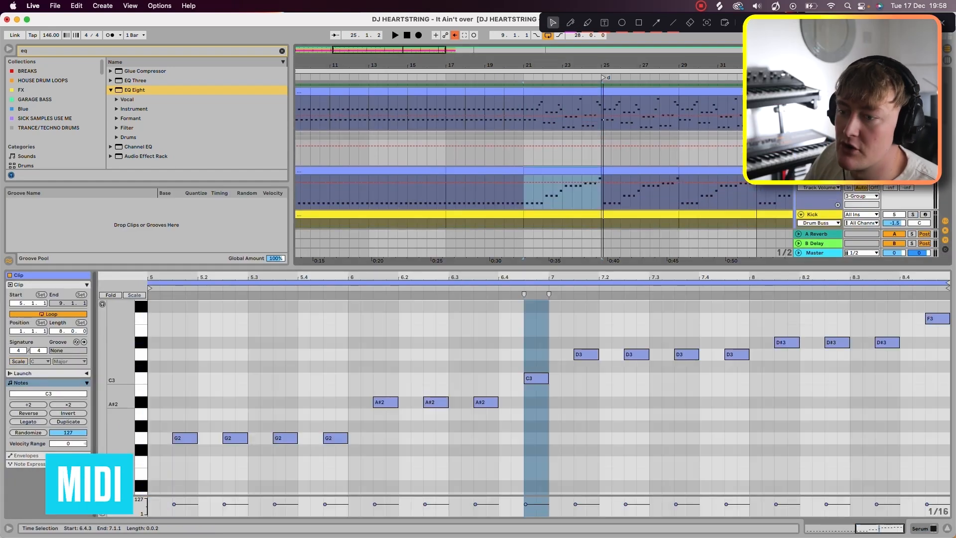
# Step: Highlight the bass clip's G2 notes and its A#2 notes, and show the Lead clip's notes for comparison
pyautogui.moveTo(164, 415); pyautogui.dragTo(329, 467)
pyautogui.moveTo(394, 388); pyautogui.dragTo(509, 435)
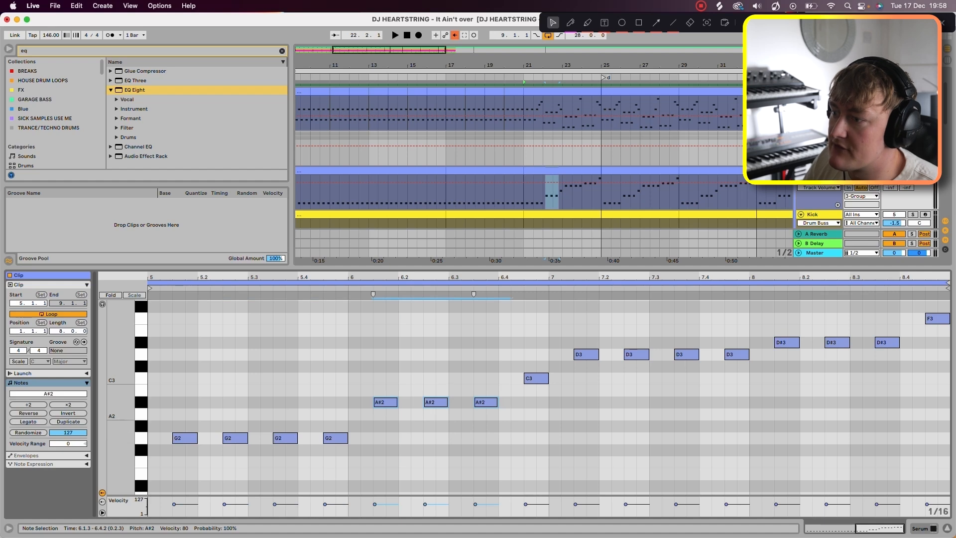
pyautogui.click(560, 107)
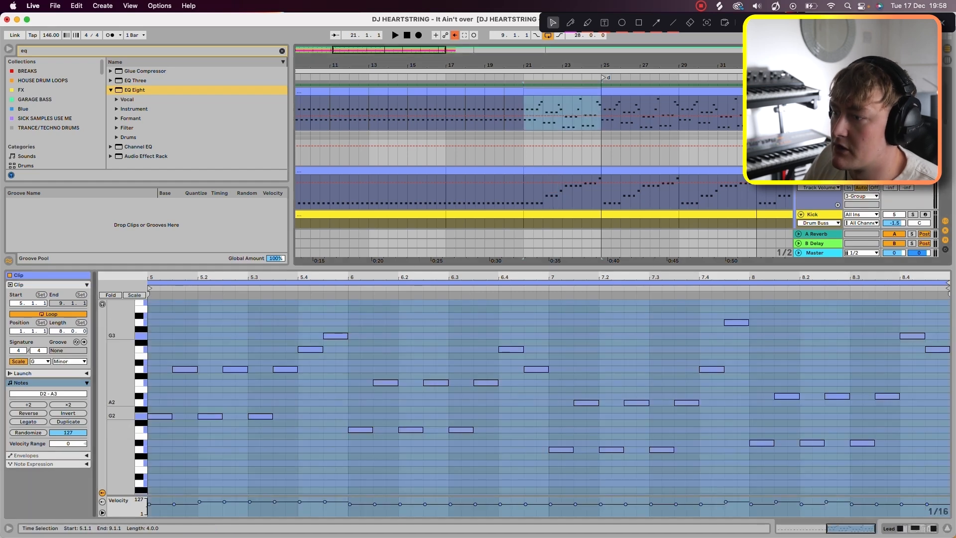
# Step: Highlight the low root notes in the Lead clip and the A#2 notes in the bass clip to compare them
pyautogui.moveTo(340, 424); pyautogui.dragTo(950, 494)
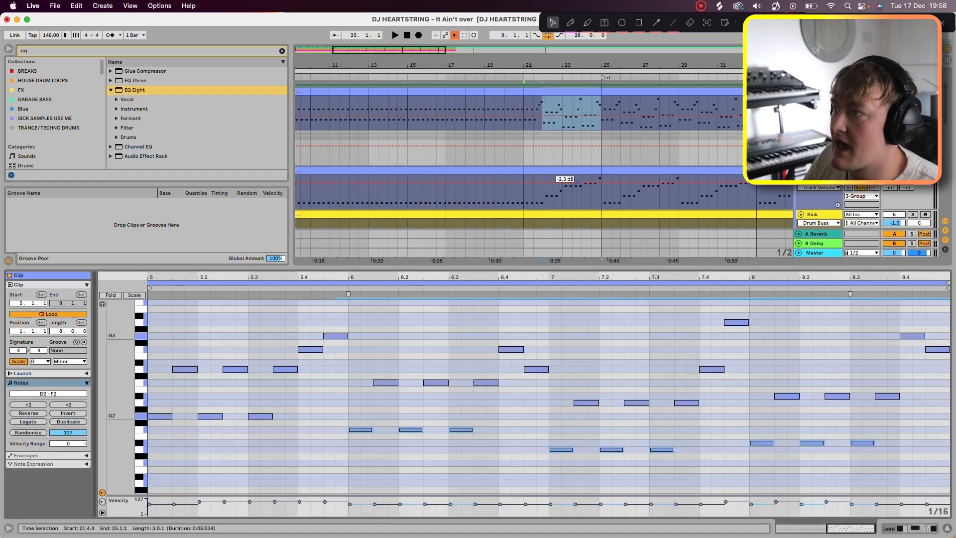
pyautogui.click(570, 171)
pyautogui.moveTo(389, 376); pyautogui.dragTo(497, 406)
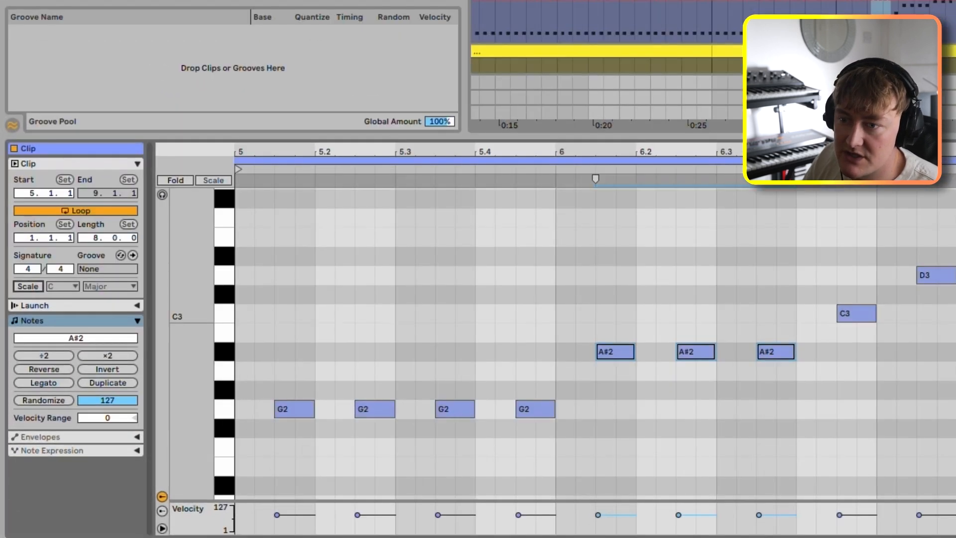
# Step: Turn on the scale for the bass clip and set it to G Minor
pyautogui.click(18, 361)
pyautogui.click(40, 361)
pyautogui.click(55, 382)
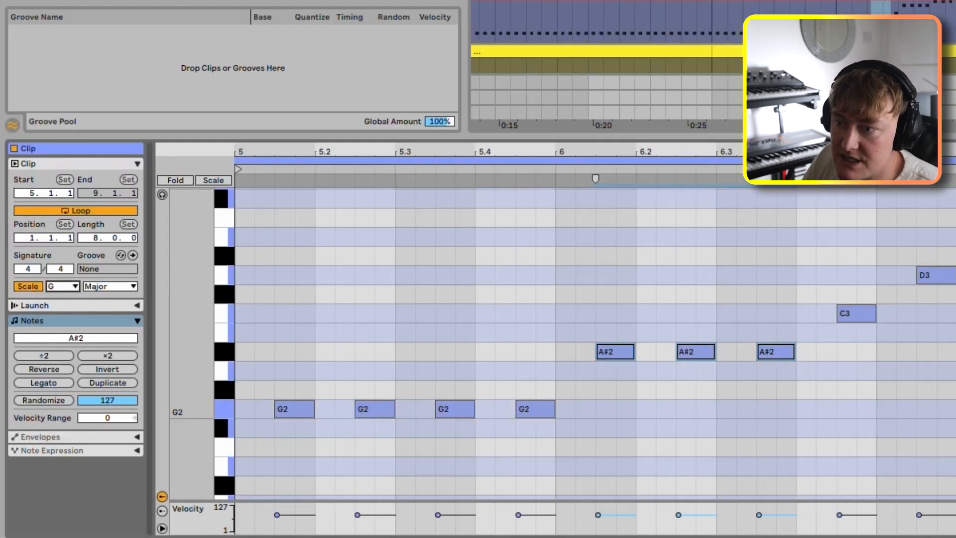
pyautogui.click(107, 286)
pyautogui.click(112, 1)
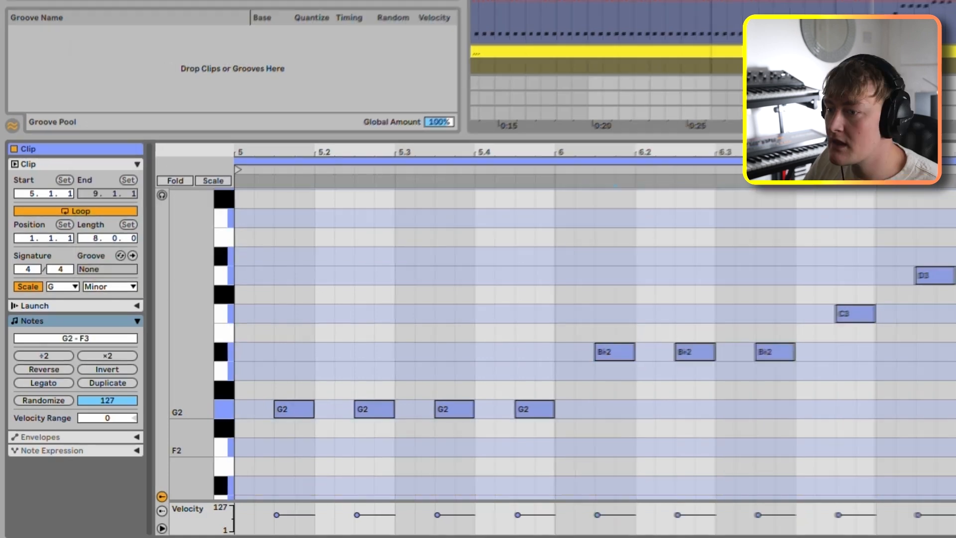
# Step: Point out the bass clip's off-beat G2 notes, select all of the clip's notes and audition the pattern
pyautogui.moveTo(280, 380); pyautogui.dragTo(550, 440)
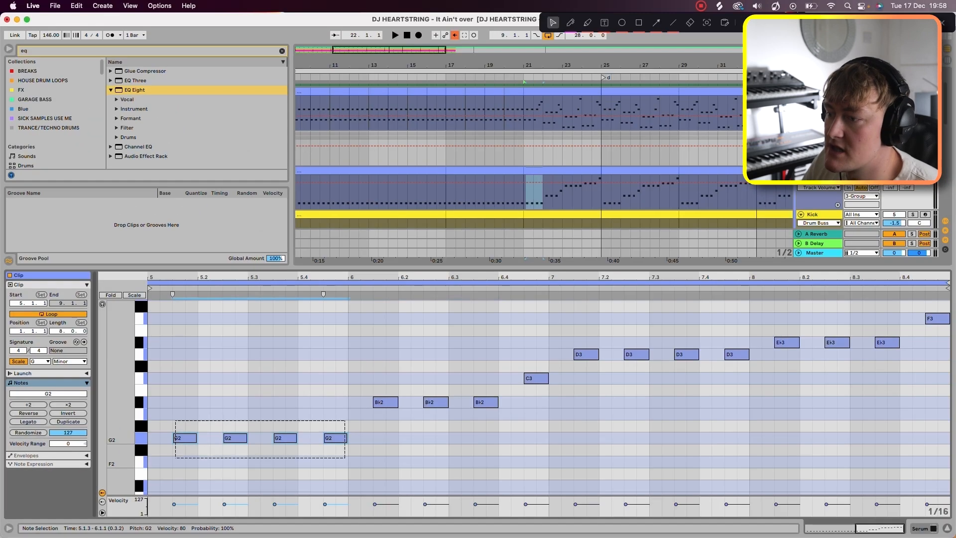
pyautogui.moveTo(364, 368); pyautogui.dragTo(485, 436)
pyautogui.click(537, 378)
pyautogui.click(611, 354)
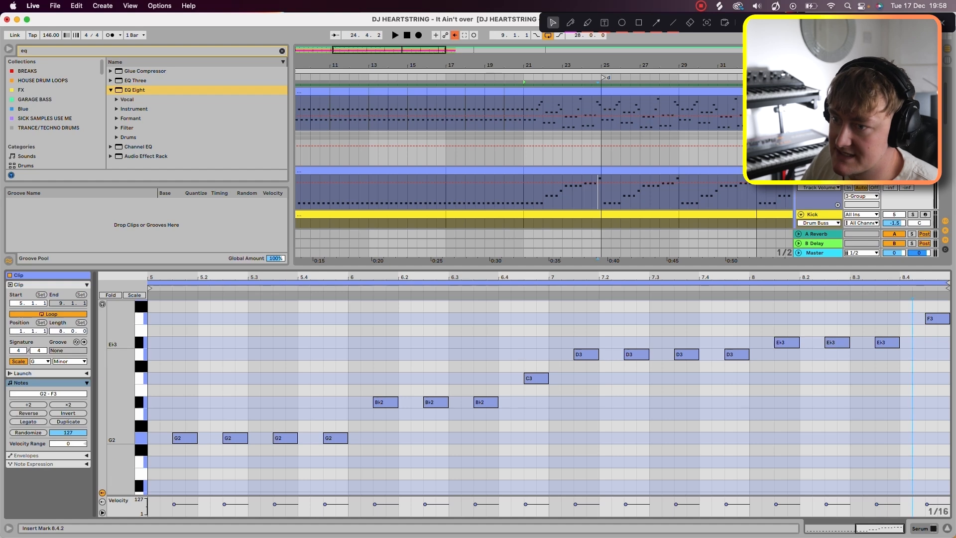
pyautogui.press('super+a')
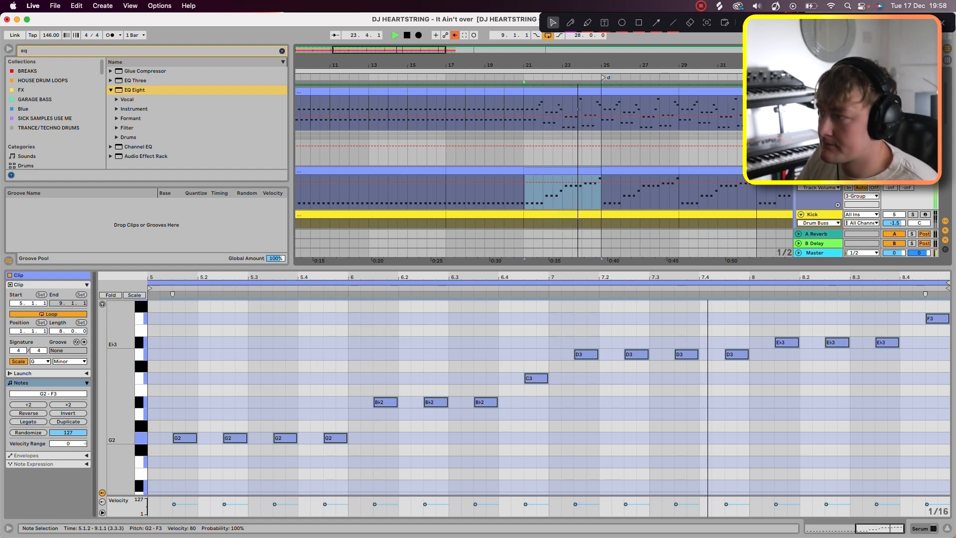
pyautogui.press('space')
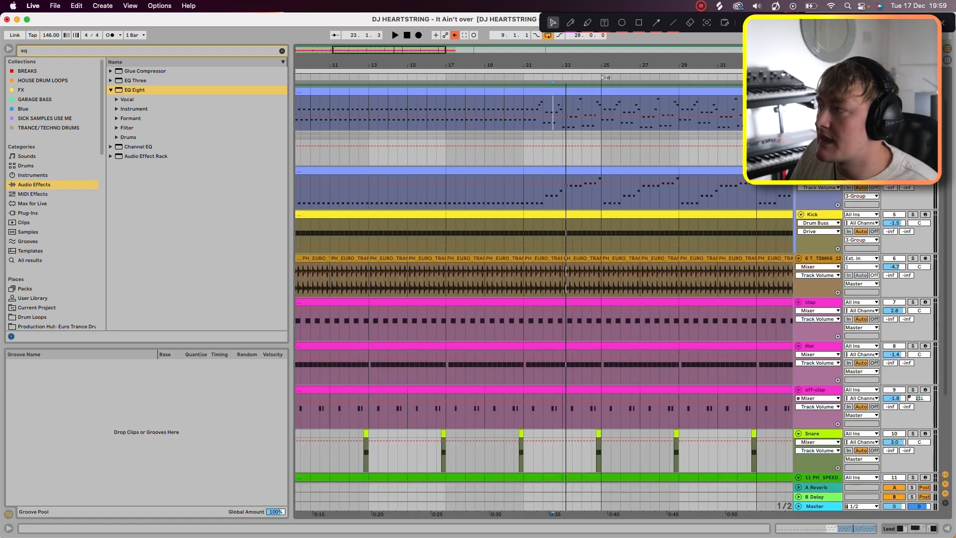
# Step: Open the bass track's Serum and load the Basic Shapes wavetable into oscillator A
pyautogui.doubleClick(817, 92)
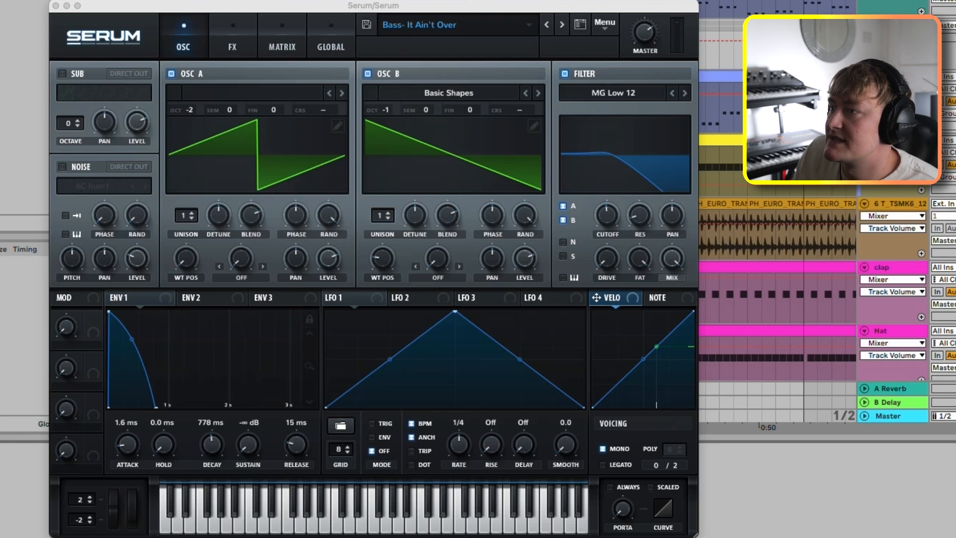
pyautogui.click(253, 93)
pyautogui.moveTo(214, 110)
pyautogui.click(402, 22)
pyautogui.press('a')
pyautogui.press('s')
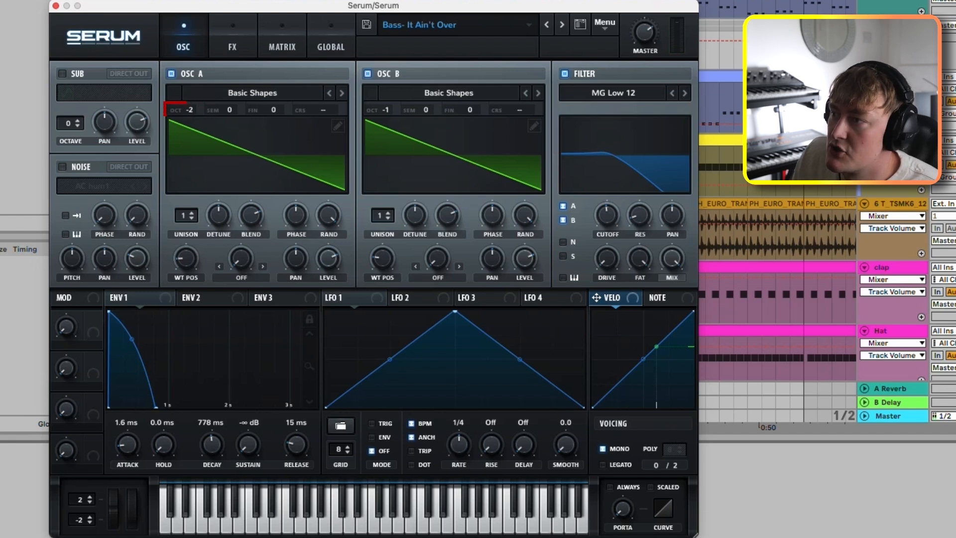
# Step: Audition the bass with oscillator B switched off and on again, and do the same with oscillator A
pyautogui.click(368, 73)
pyautogui.click(368, 74)
pyautogui.click(368, 74)
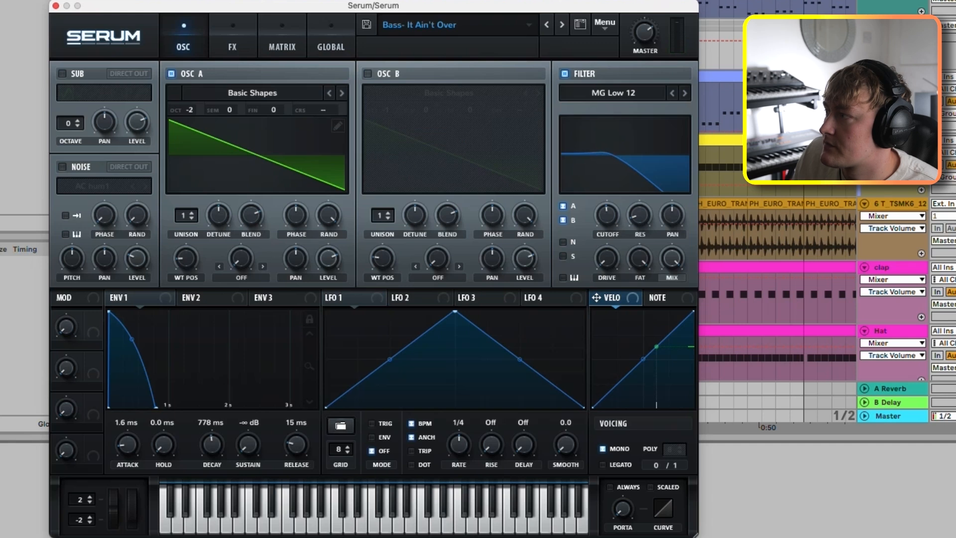
pyautogui.press('e')
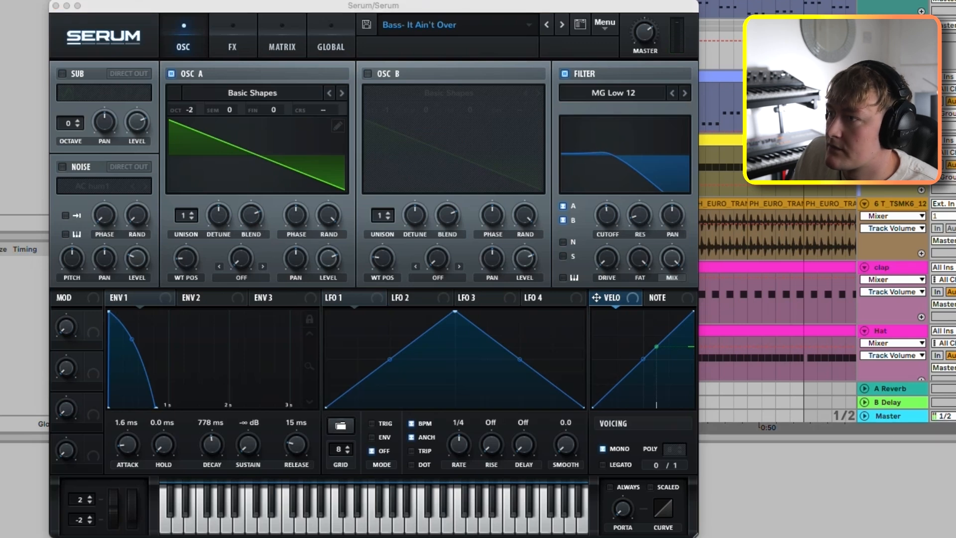
pyautogui.click(368, 74)
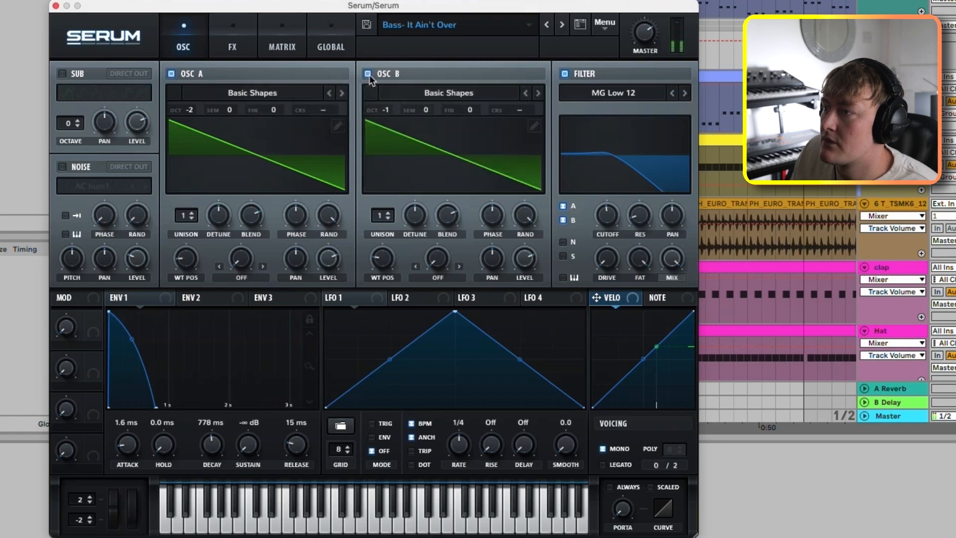
pyautogui.press('e')
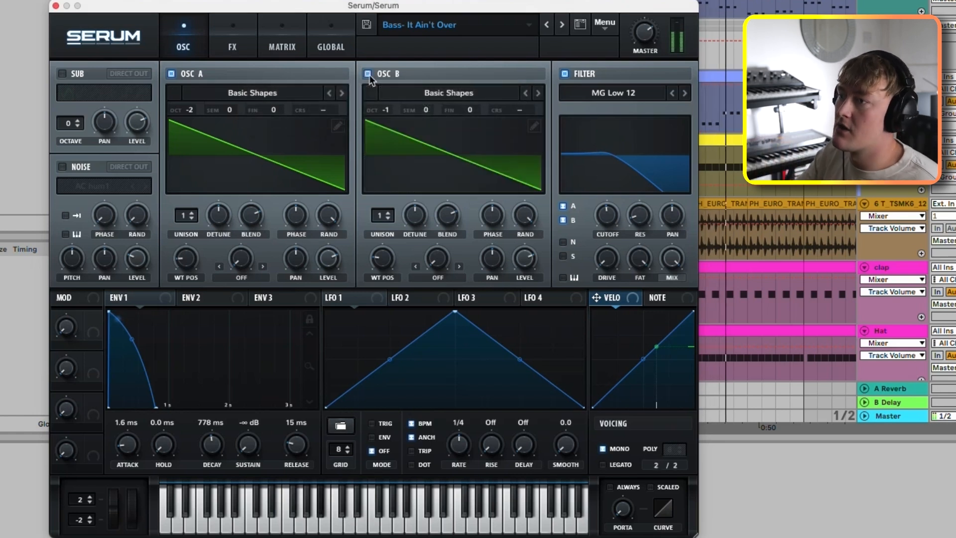
pyautogui.click(171, 74)
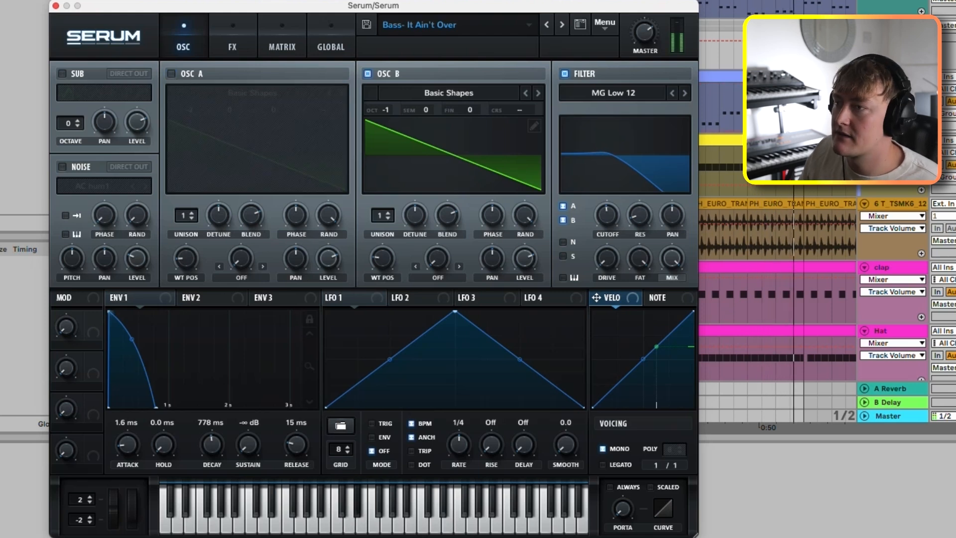
pyautogui.click(171, 73)
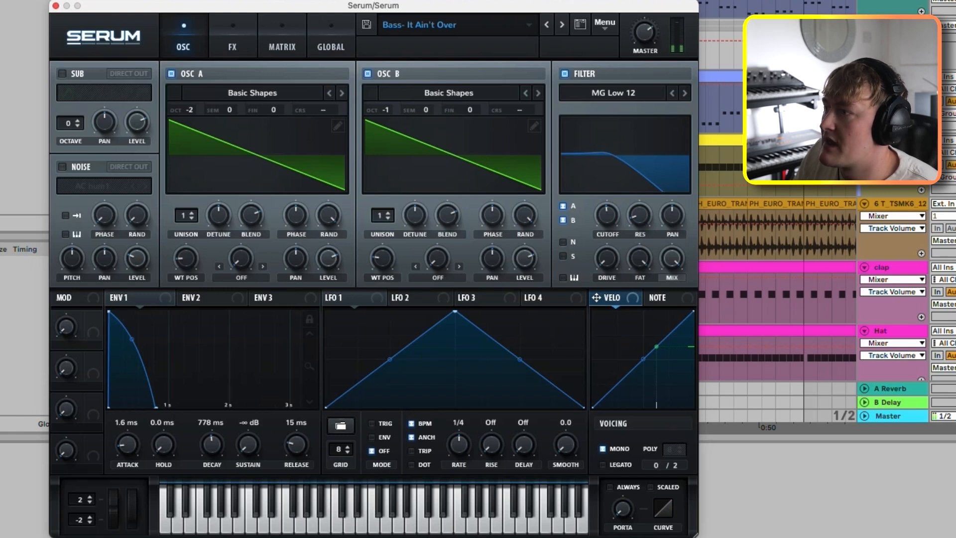
# Step: Audition the bass with the MG Low 12 filter bypassed, restore the filter, and show the preset's Distortion effect
pyautogui.click(565, 74)
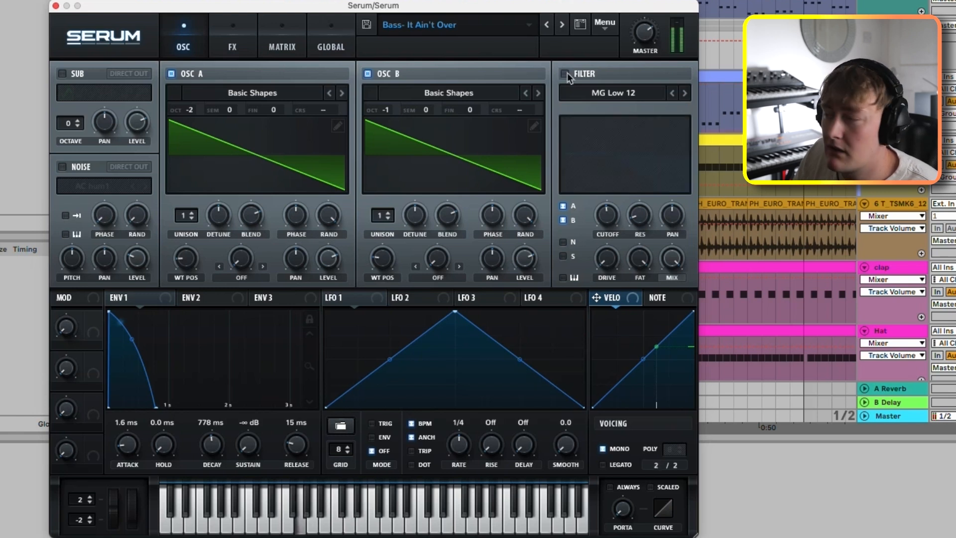
pyautogui.click(565, 74)
pyautogui.click(233, 45)
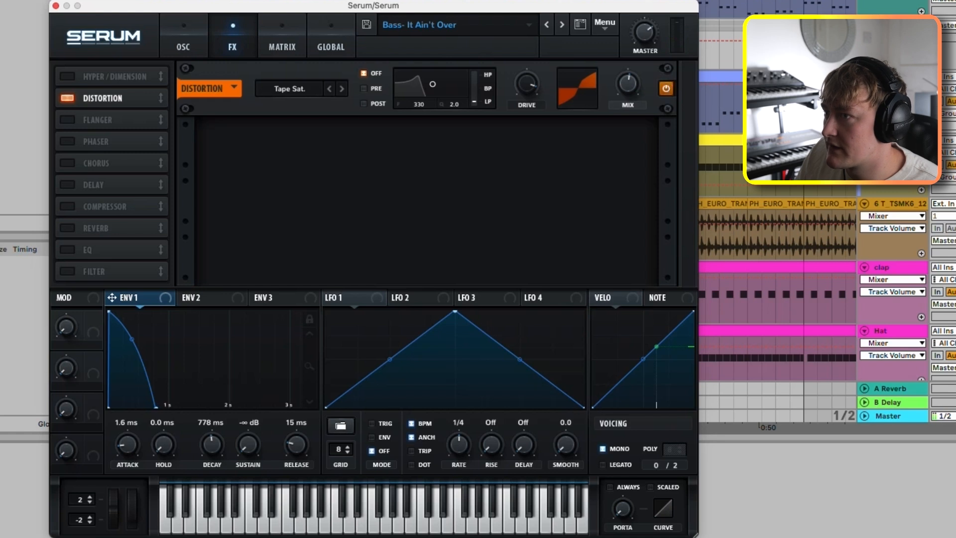
pyautogui.click(184, 46)
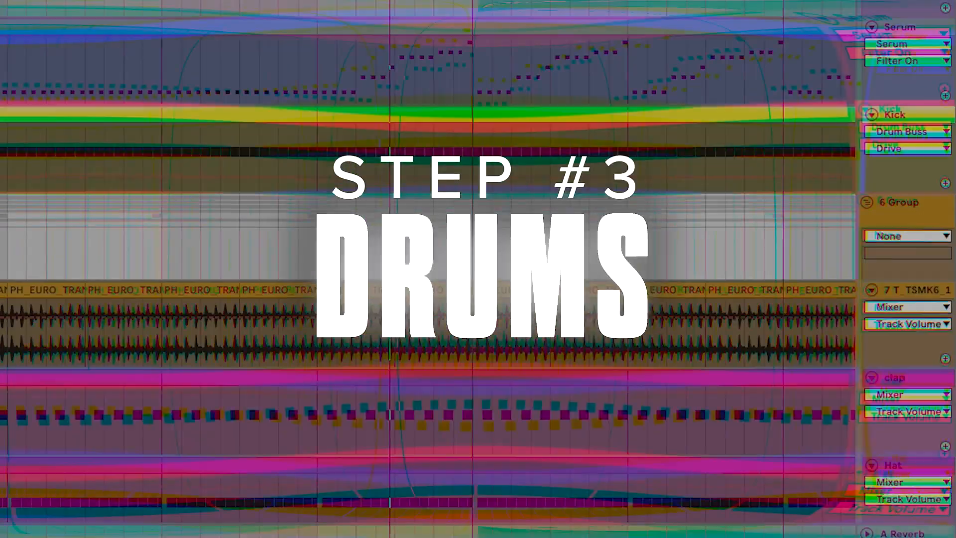
# Step: Bring the drum tracks into view and audition the drum group on its own from bar 21
pyautogui.scroll(-5, 428, 269)
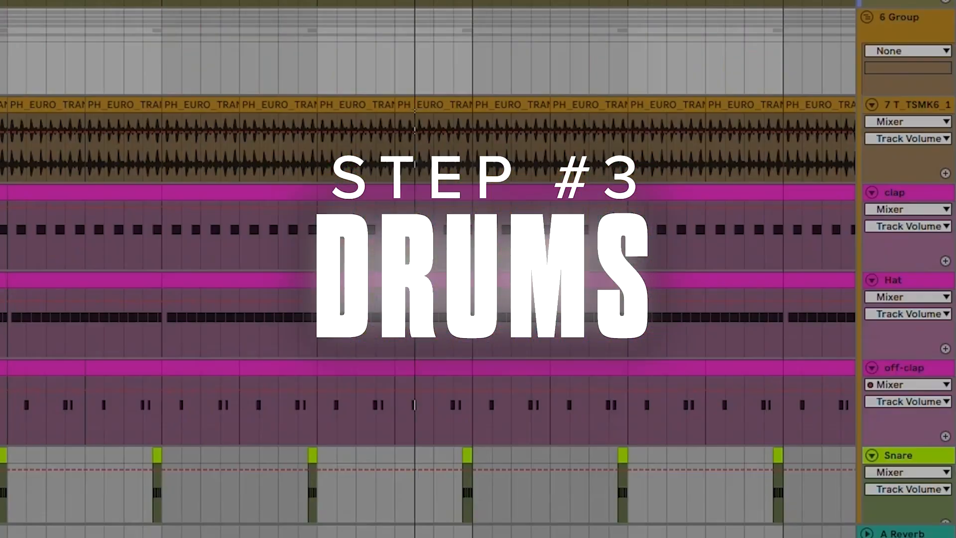
pyautogui.scroll(3, 428, 269)
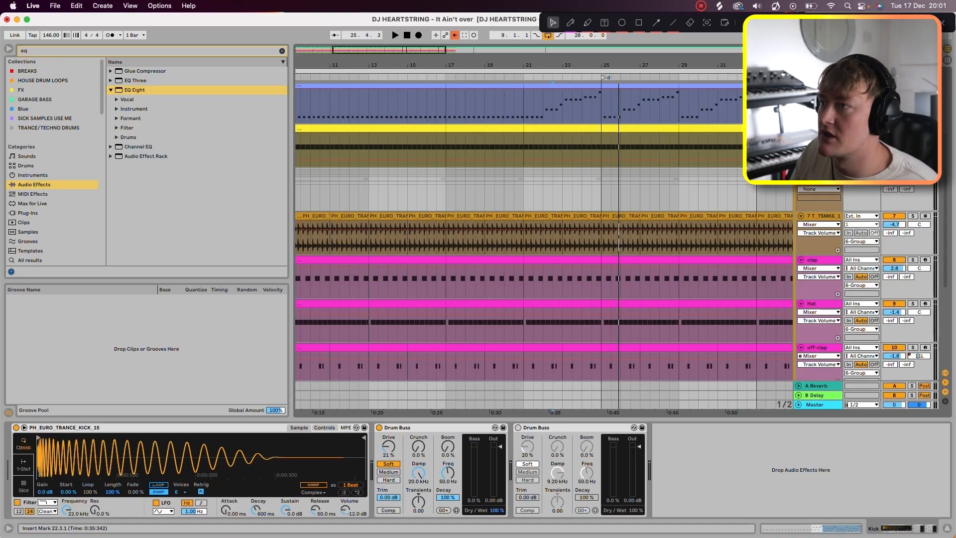
pyautogui.press('space')
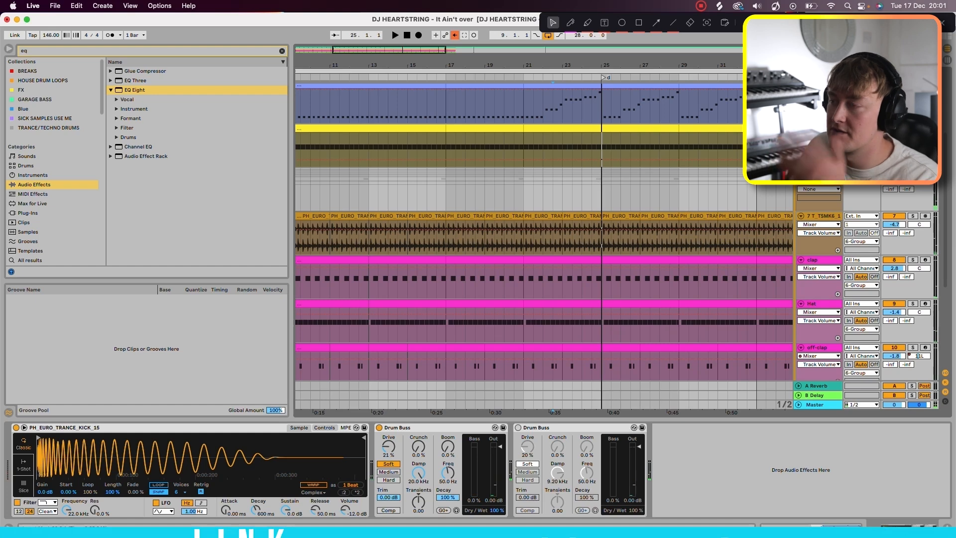
pyautogui.click(523, 198)
pyautogui.scroll(1, 523, 209)
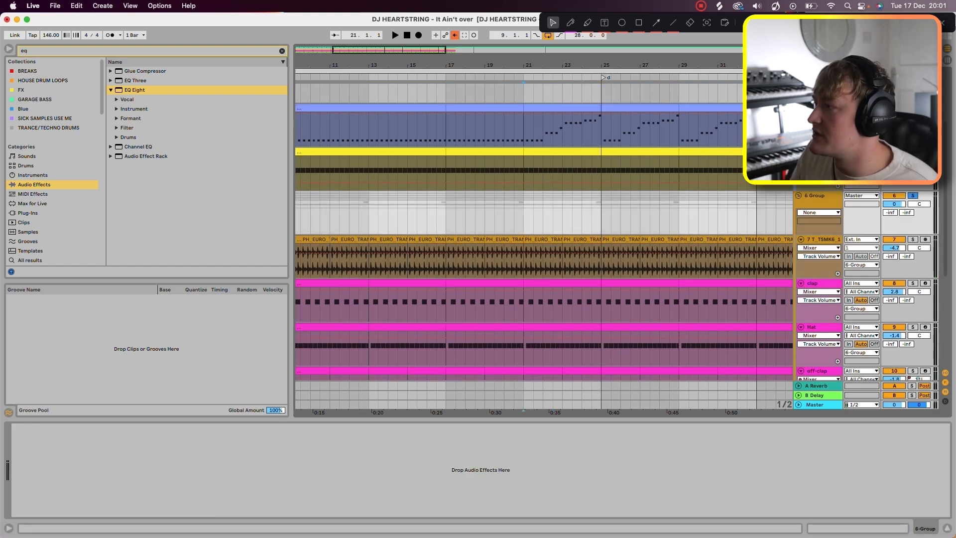
pyautogui.scroll(-1, 523, 209)
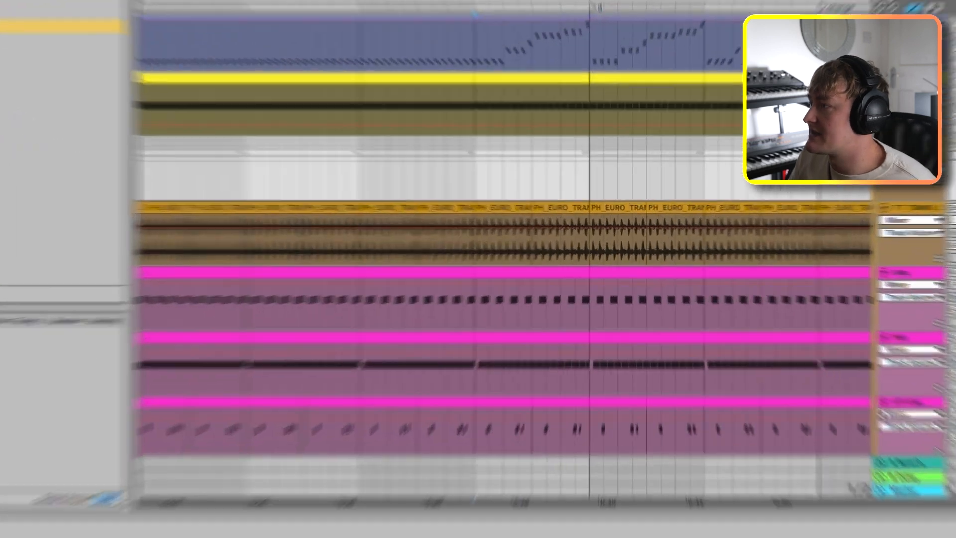
pyautogui.press('space')
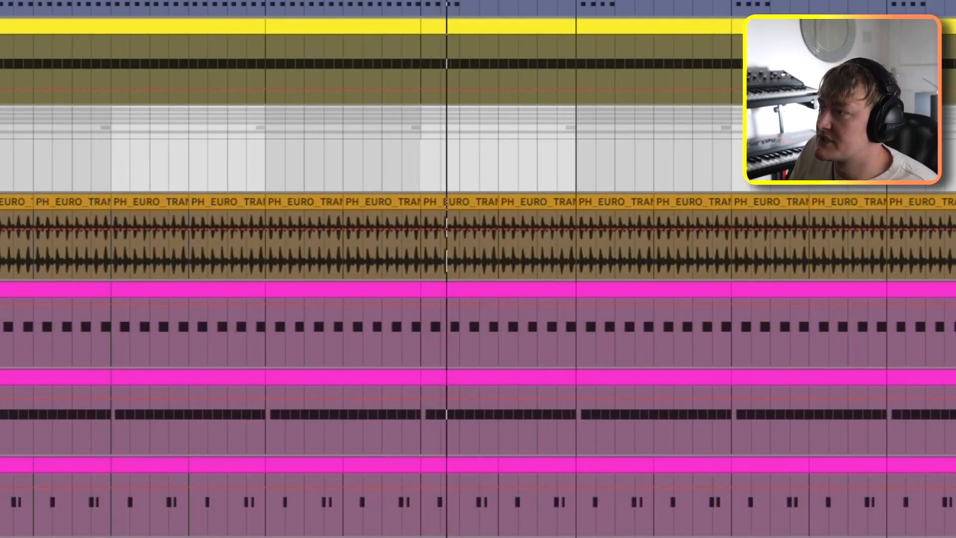
# Step: Audition the shaker loop on its own, and compare the full drums with the shaker loop muted and active
pyautogui.scroll(5, 482, 269)
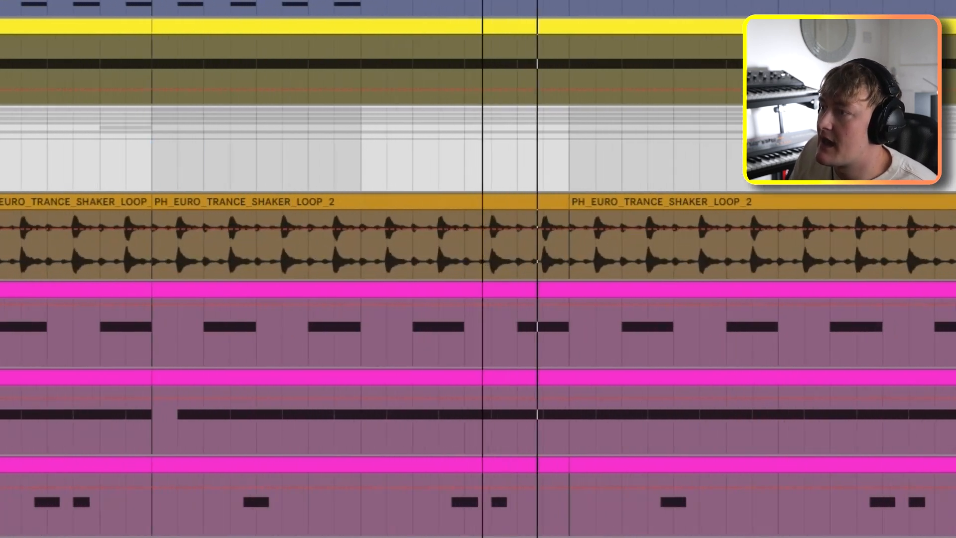
pyautogui.scroll(-5, 529, 269)
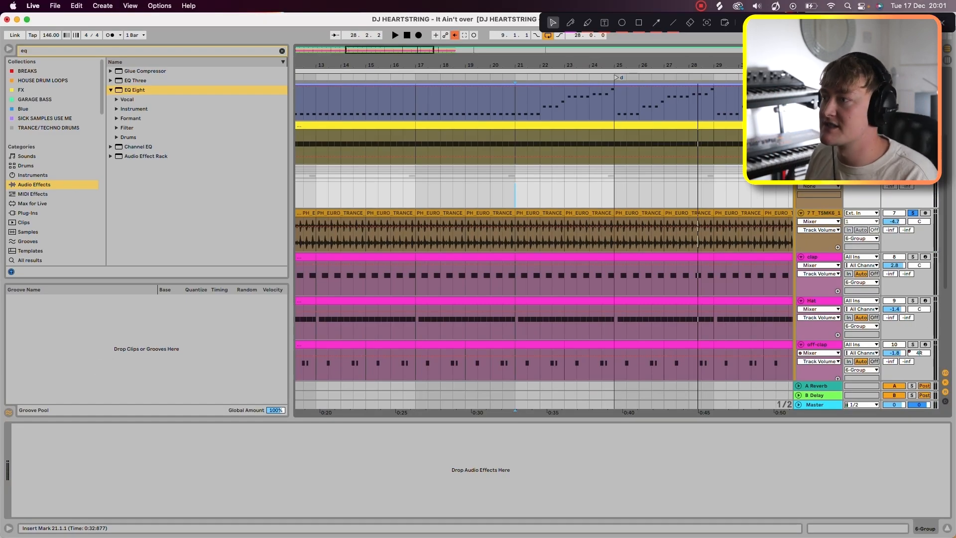
pyautogui.press('space')
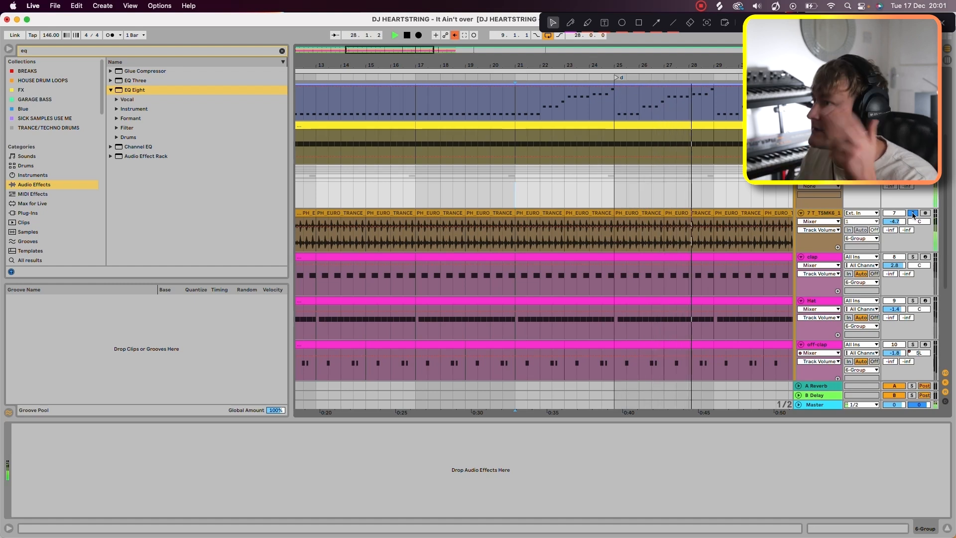
pyautogui.click(913, 213)
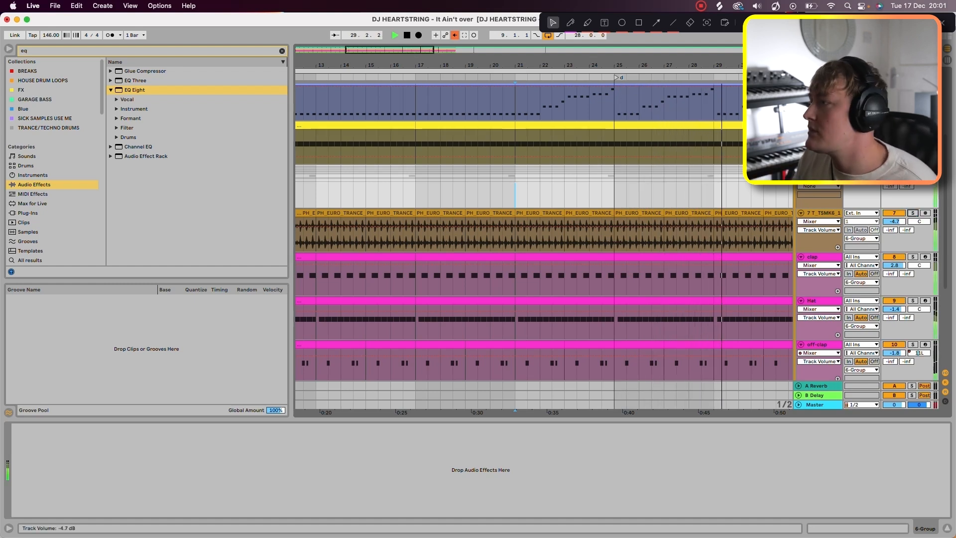
pyautogui.click(894, 213)
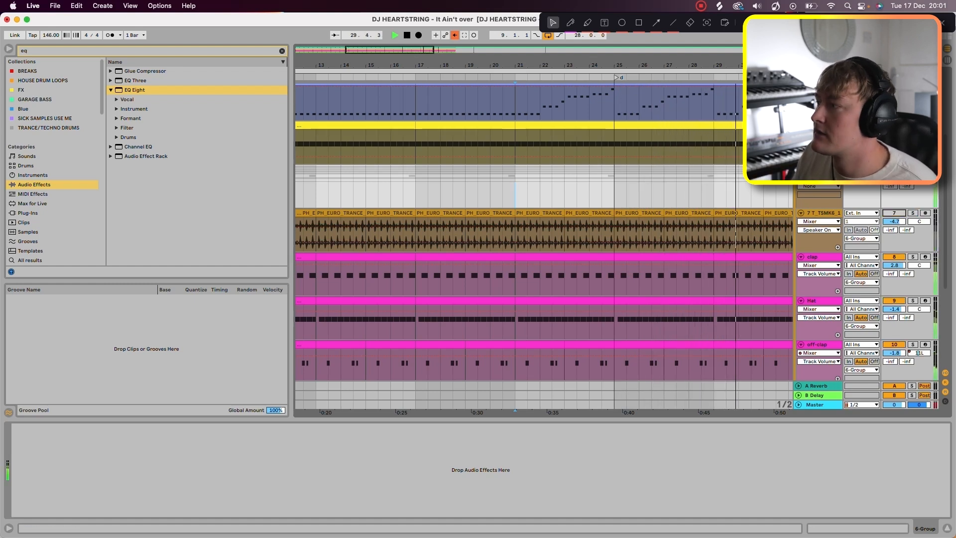
pyautogui.click(895, 213)
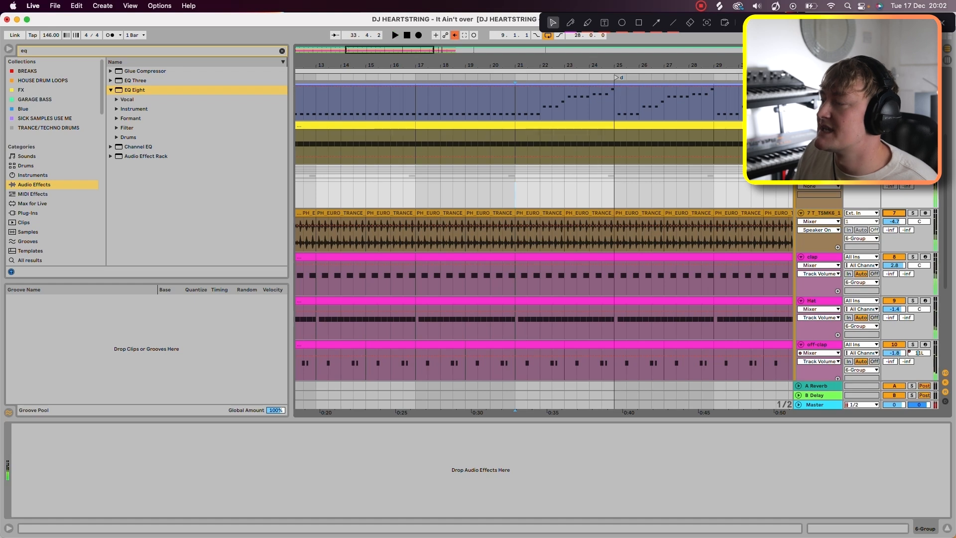
# Step: Audition the shaker loop and the clap each on their own, and play the two layers together
pyautogui.click(913, 213)
pyautogui.press('space')
pyautogui.press('space')
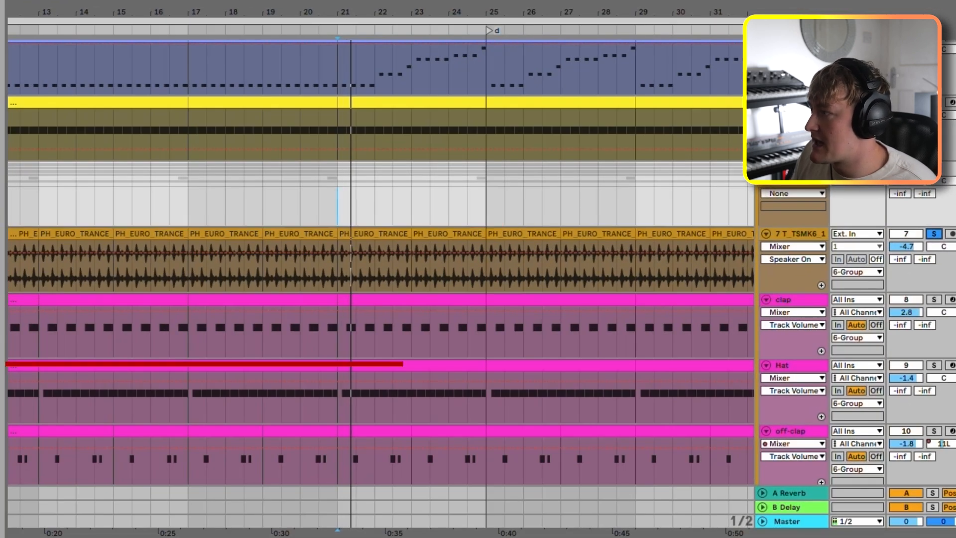
pyautogui.click(935, 301)
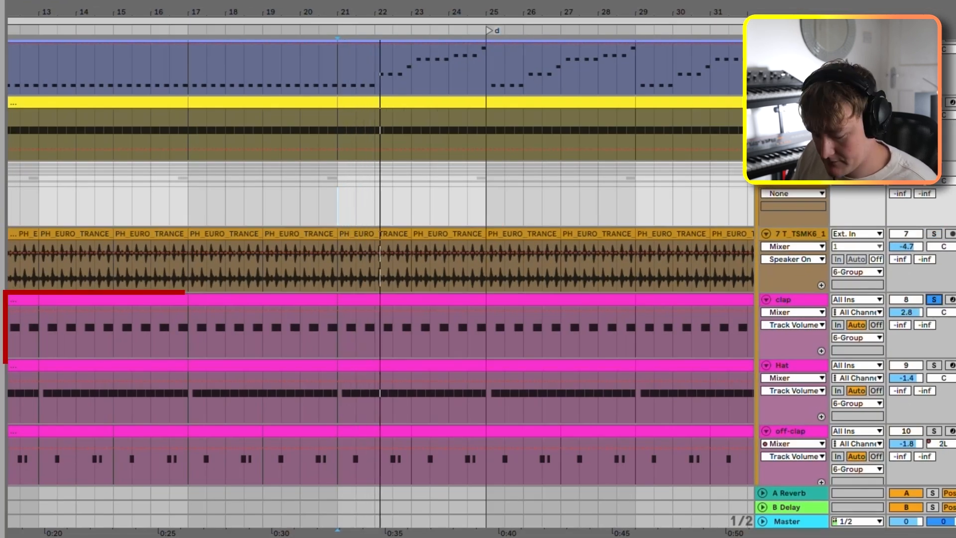
pyautogui.keyDown('super'); pyautogui.click(934, 234); pyautogui.keyUp('super')
# Step: Show the clap track's Reverb, and add the hat to the soloed shaker loop and clap
pyautogui.click(907, 313)
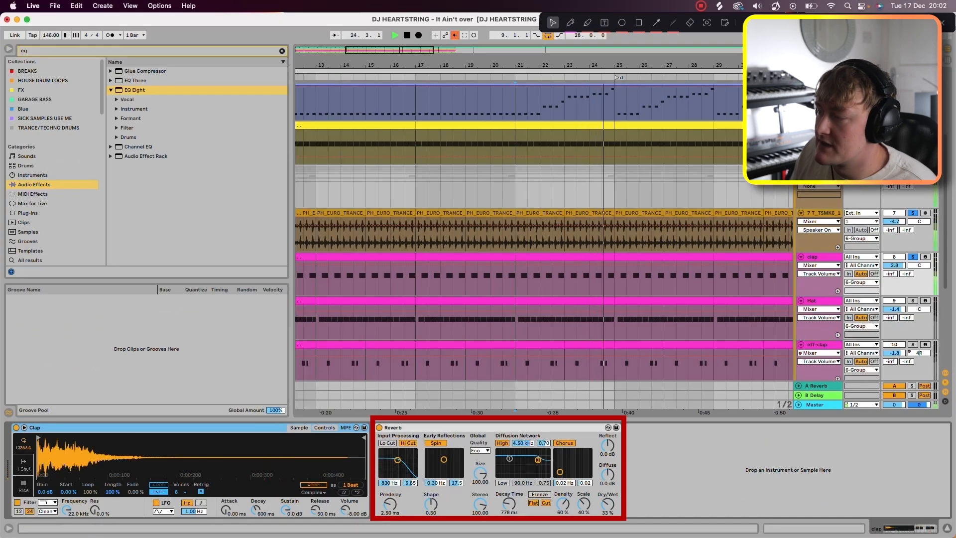
pyautogui.scroll(-2, 543, 246)
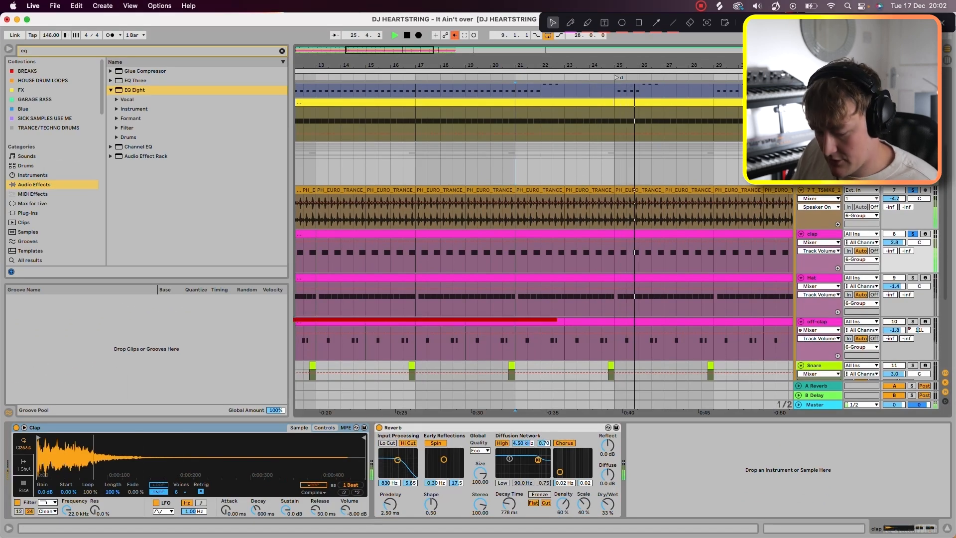
pyautogui.keyDown('super'); pyautogui.click(913, 278); pyautogui.keyUp('super')
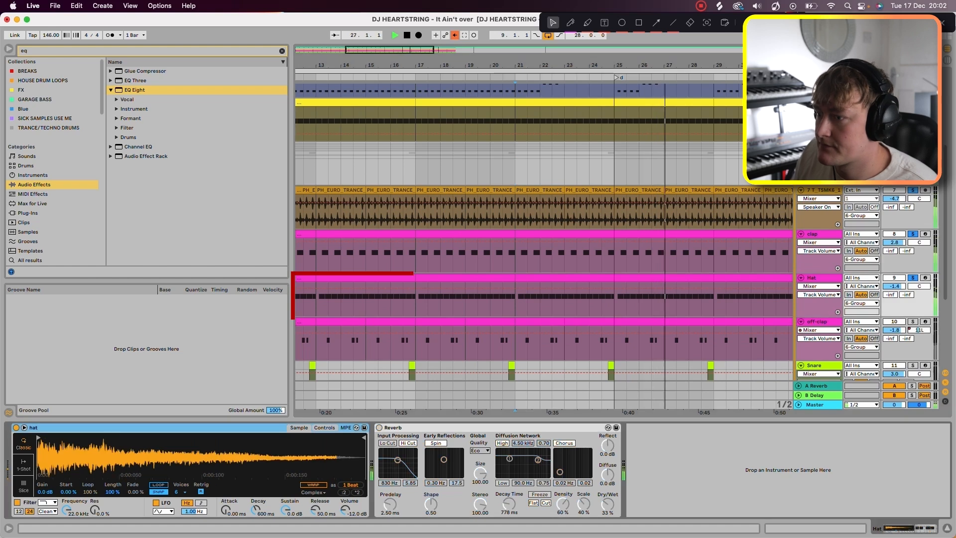
# Step: Audition the off-clap with its Echo switched off and on, and show its note pattern in bars 21 to 23
pyautogui.scroll(-3, 544, 246)
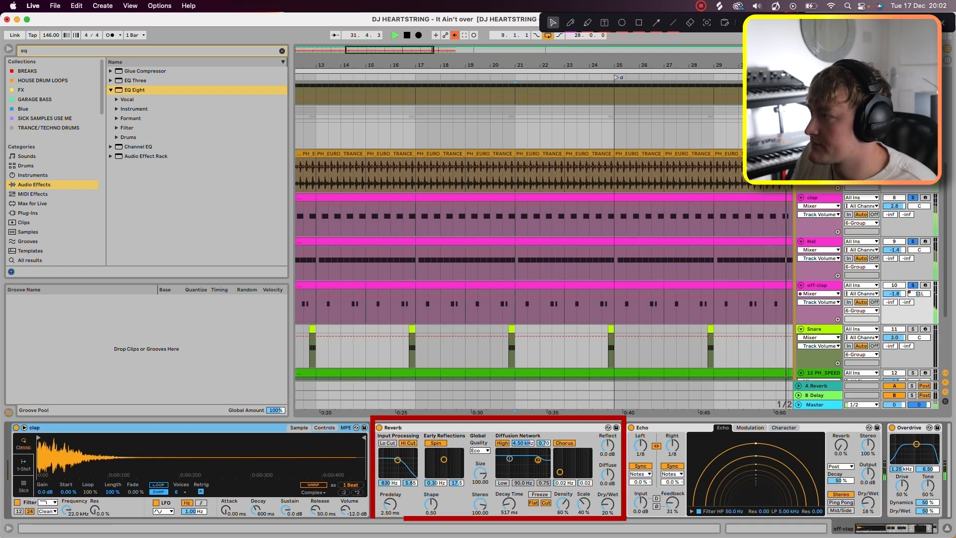
pyautogui.hscroll(2, 479, 471)
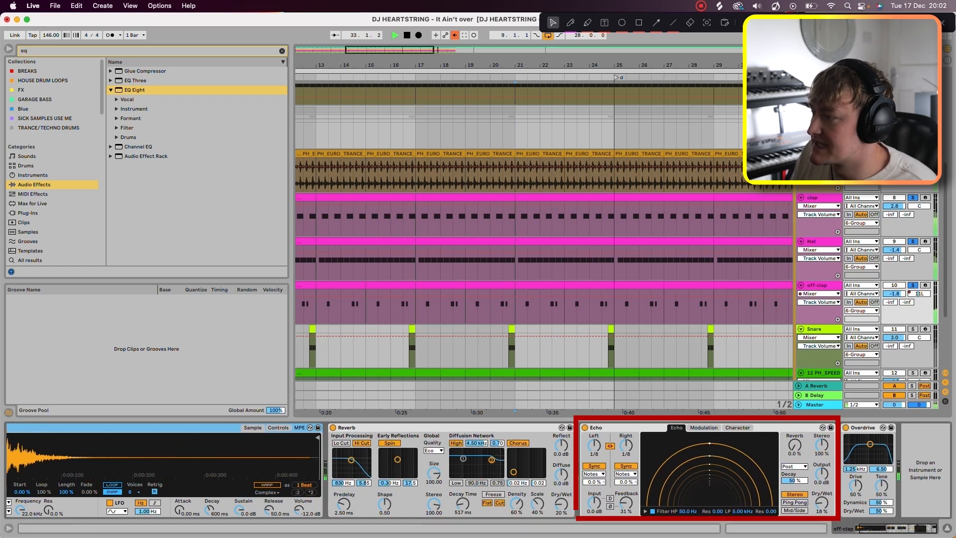
pyautogui.click(585, 428)
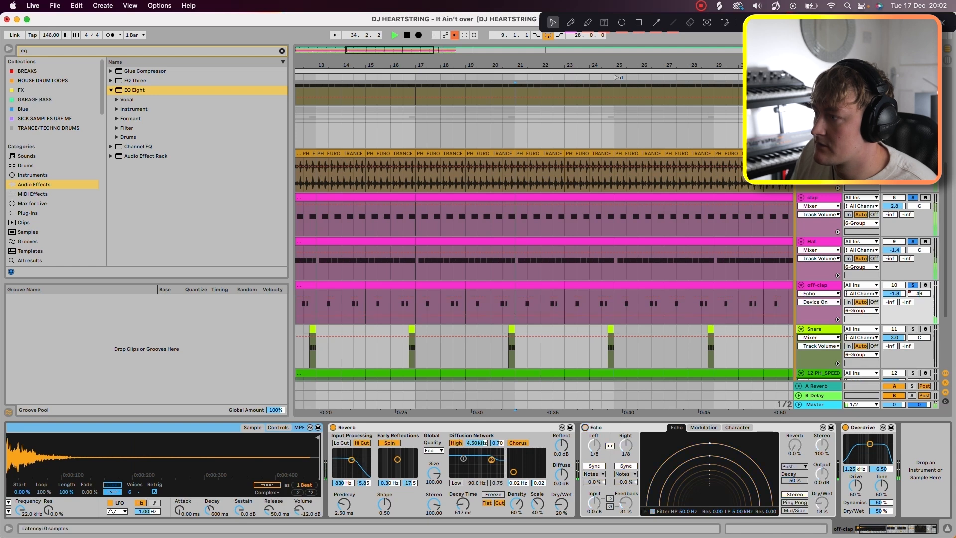
pyautogui.click(584, 428)
pyautogui.click(549, 286)
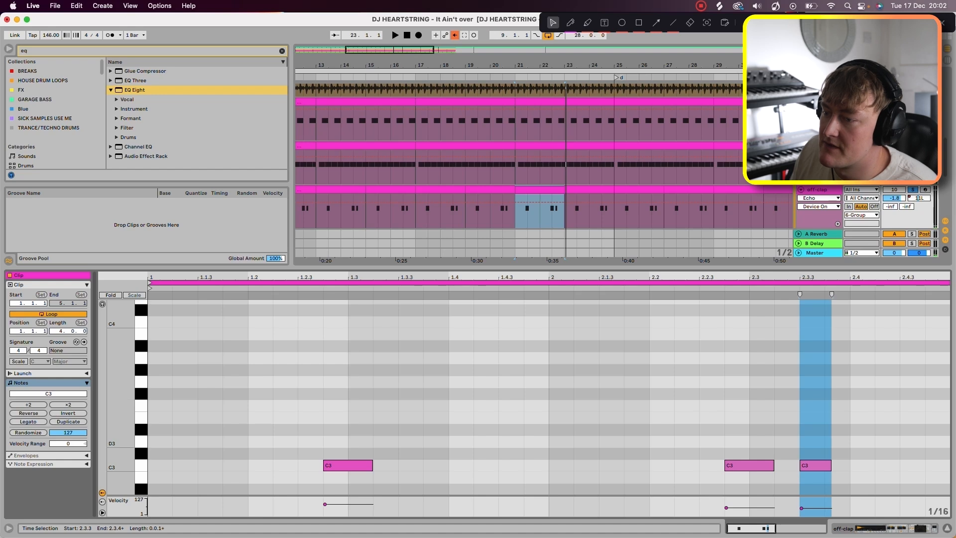
pyautogui.press('space')
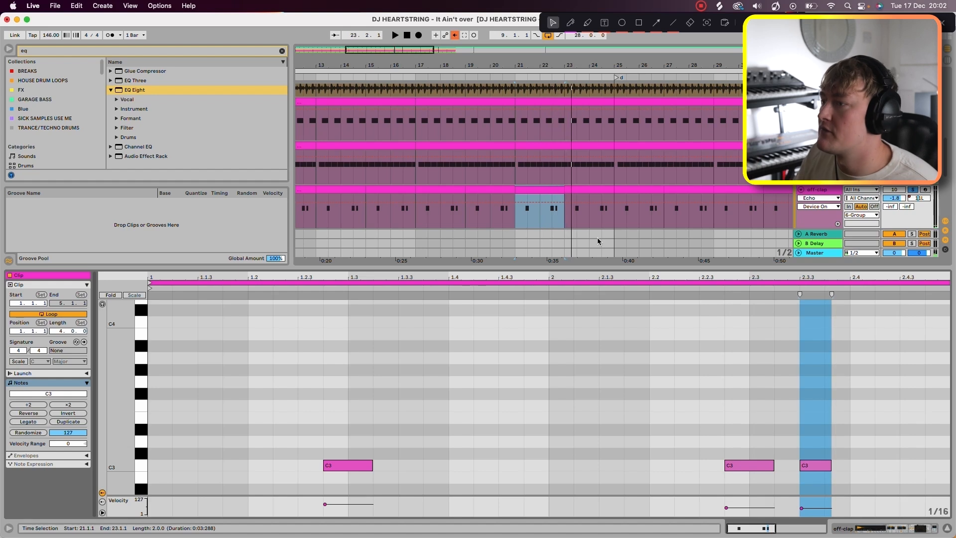
# Step: Audition the snare from bar 20, and open its clip just before bar 21 with all notes selected
pyautogui.scroll(-3, 543, 150)
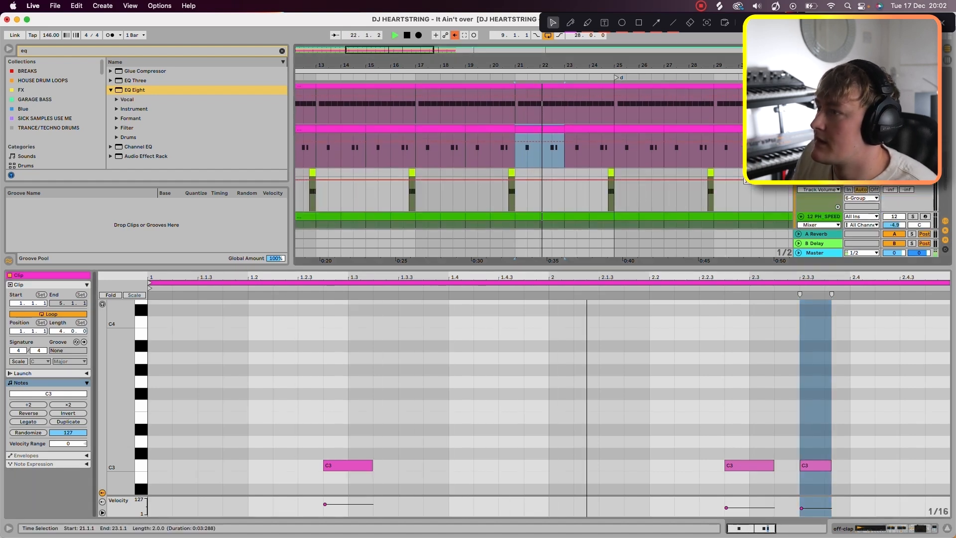
pyautogui.click(490, 194)
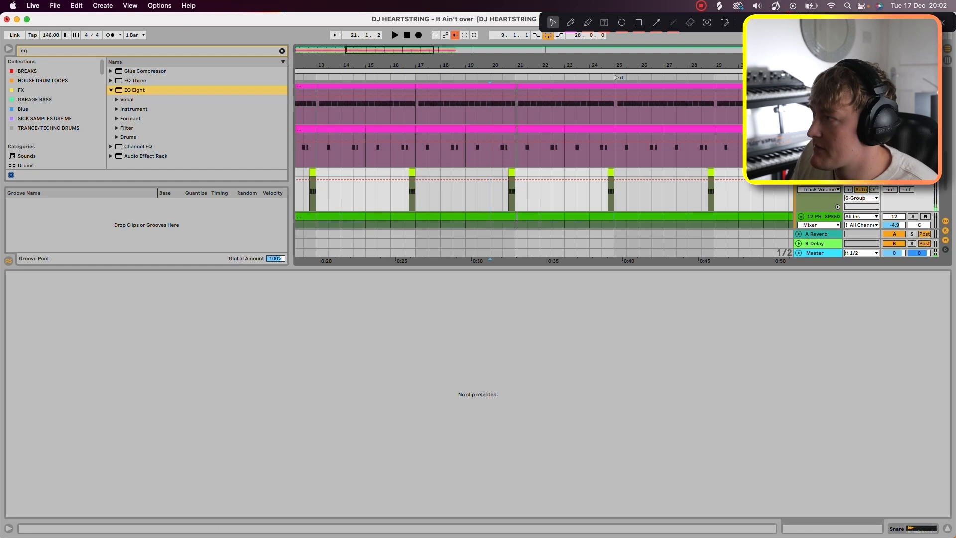
pyautogui.scroll(-2, 517, 217)
pyautogui.press('space')
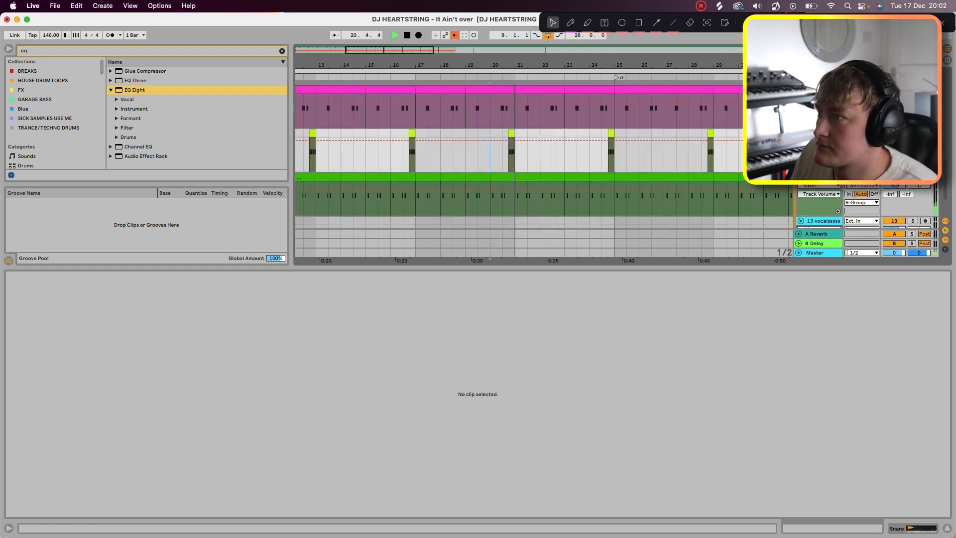
pyautogui.press('space')
pyautogui.scroll(10, 511, 151)
pyautogui.doubleClick(511, 151)
pyautogui.press('super+a')
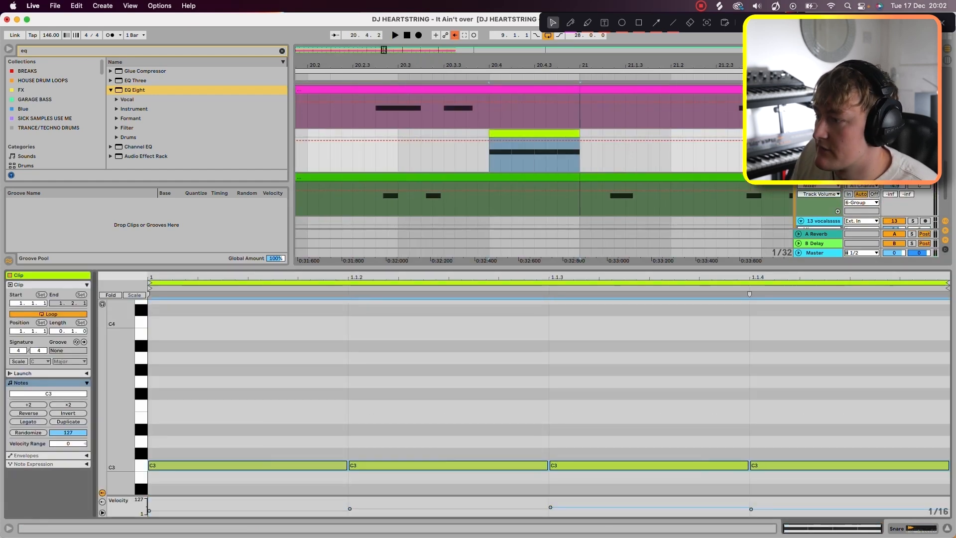
pyautogui.press('space')
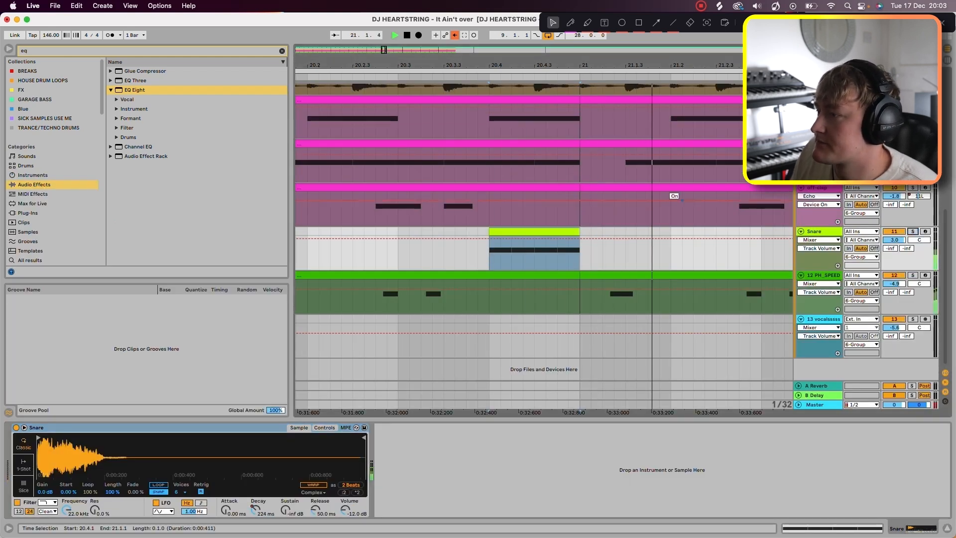
# Step: Audition the PH_SPEED rim track on its own from beat 20.4, and show its Delay and Reverb
pyautogui.press('space')
pyautogui.click(913, 275)
pyautogui.press('space')
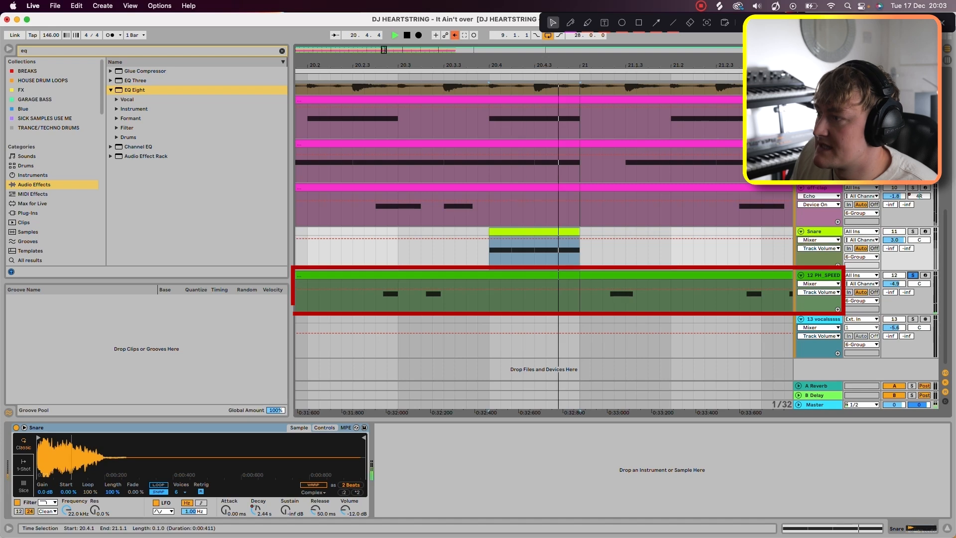
pyautogui.click(816, 276)
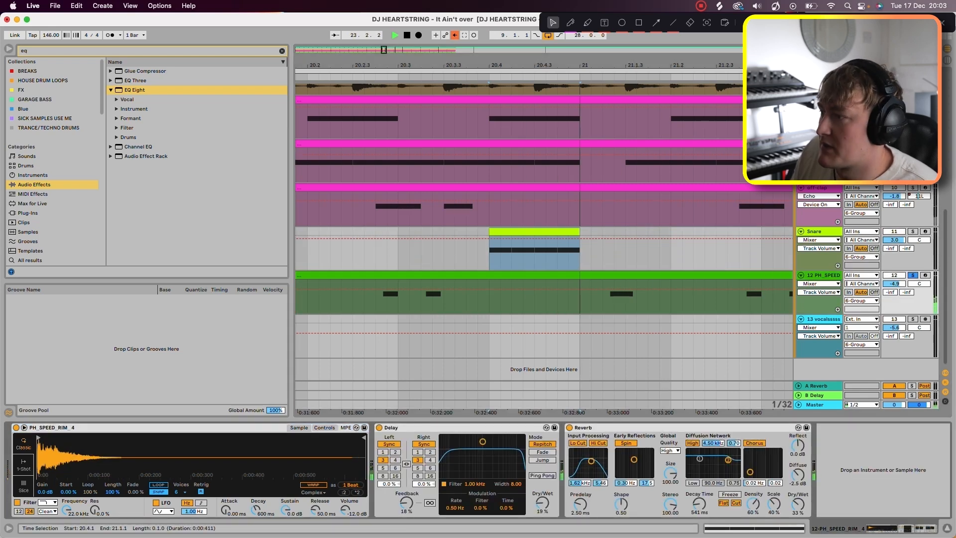
pyautogui.press('-')
pyautogui.press('-')
pyautogui.press('-')
pyautogui.press('-')
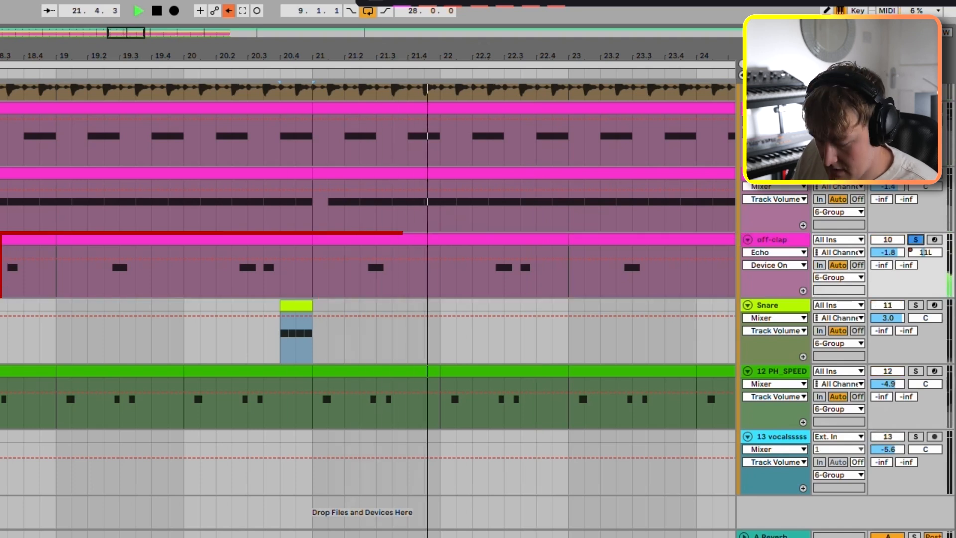
# Step: Audition the off-clap layered with the PH_SPEED rim, and add the snare to the soloed tracks
pyautogui.keyDown('super'); pyautogui.click(916, 371); pyautogui.keyUp('super')
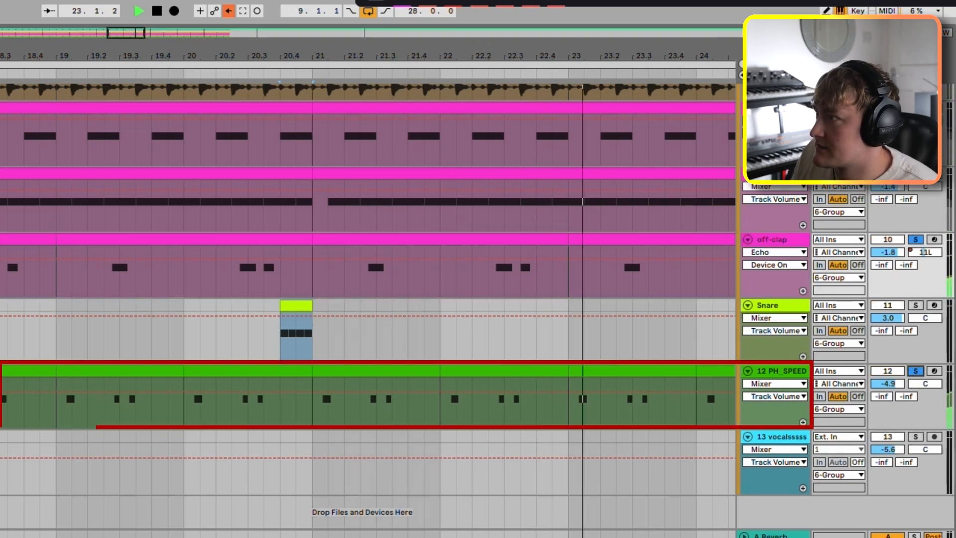
pyautogui.scroll(-4, 344, 258)
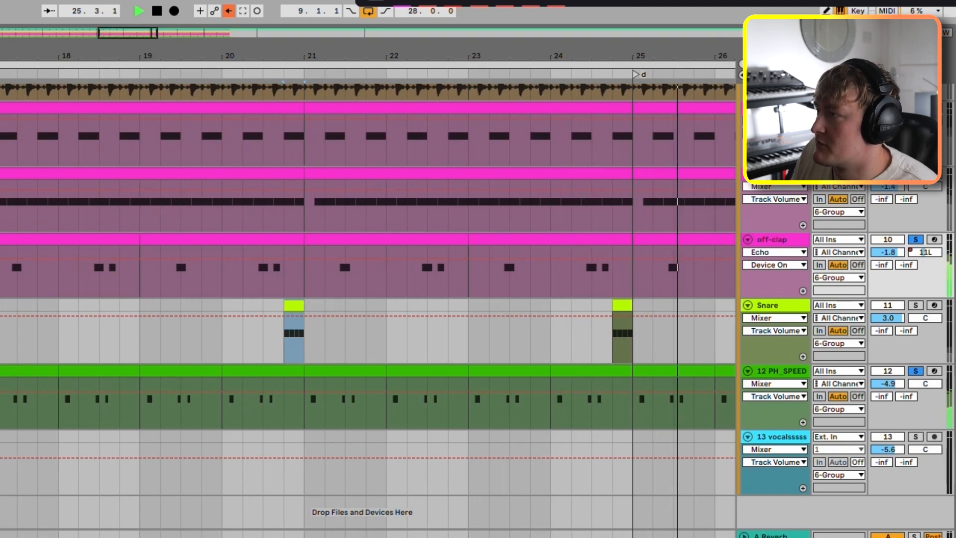
pyautogui.scroll(-3, 344, 258)
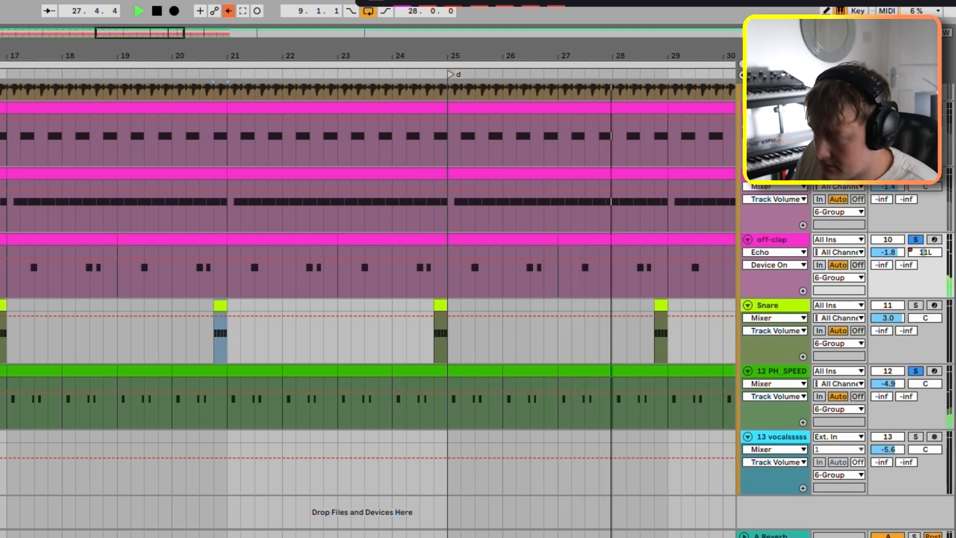
pyautogui.click(913, 306)
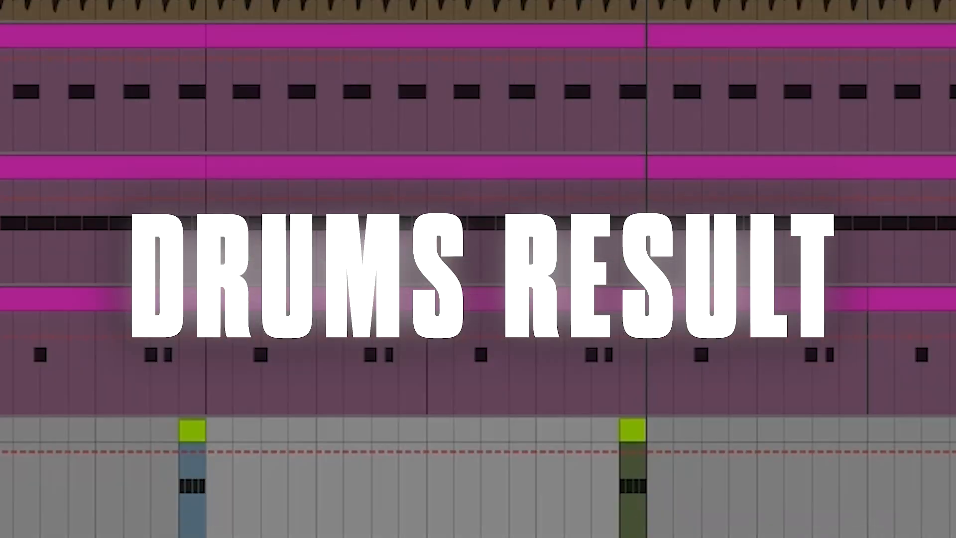
# Step: Show the sync mode choices for both sides of the off-clap's Echo, keeping left and right on Notes
pyautogui.press('-')
pyautogui.press('-')
pyautogui.press('-')
pyautogui.press('-')
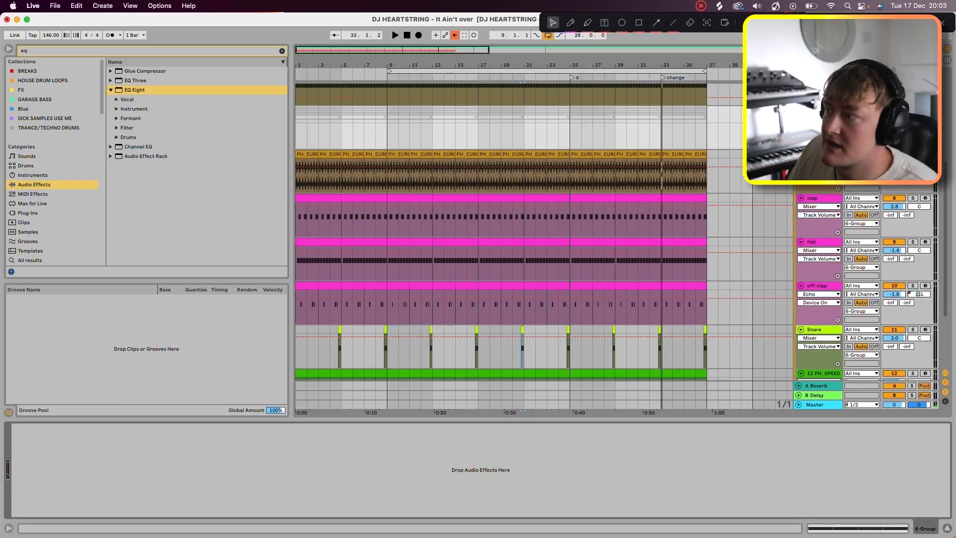
pyautogui.scroll(-2, 817, 233)
pyautogui.click(818, 233)
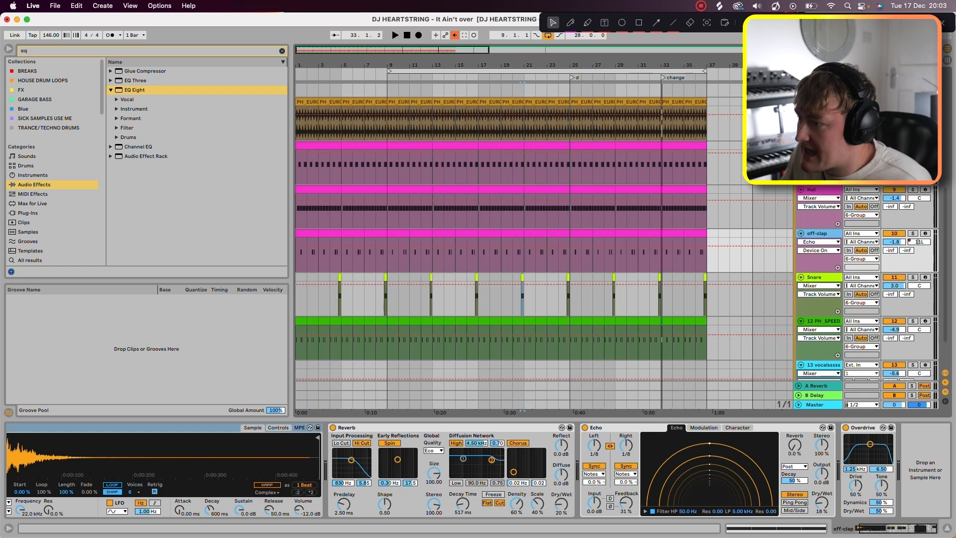
pyautogui.click(594, 474)
pyautogui.click(592, 481)
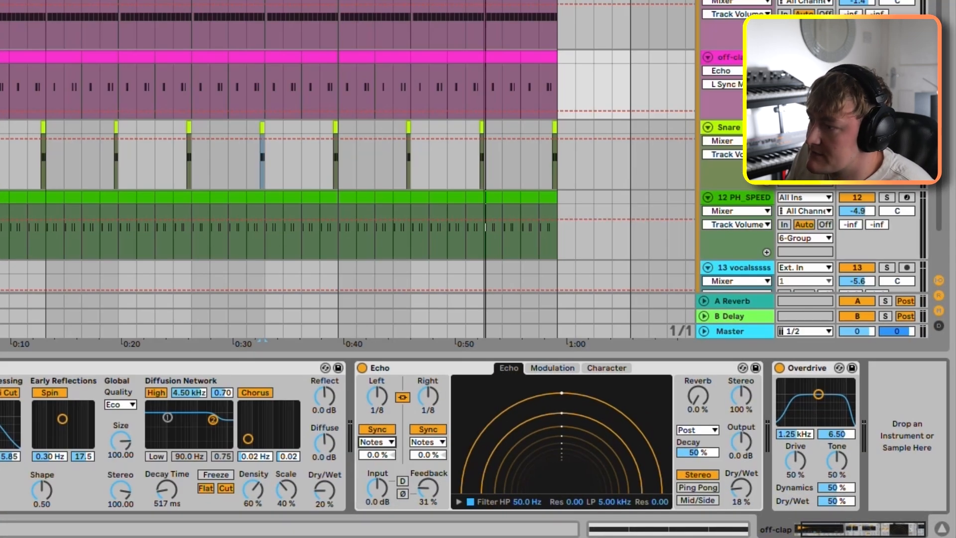
pyautogui.click(377, 442)
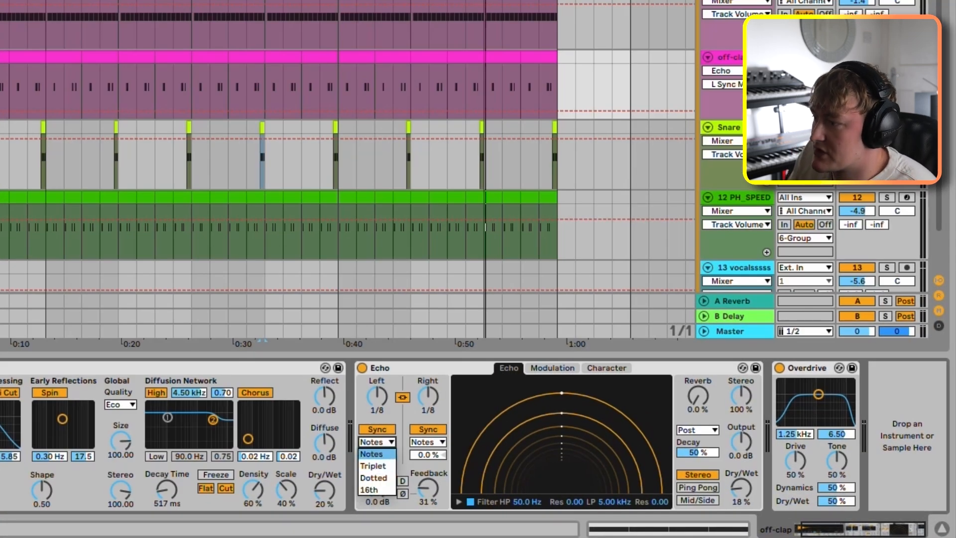
pyautogui.click(377, 444)
pyautogui.click(428, 442)
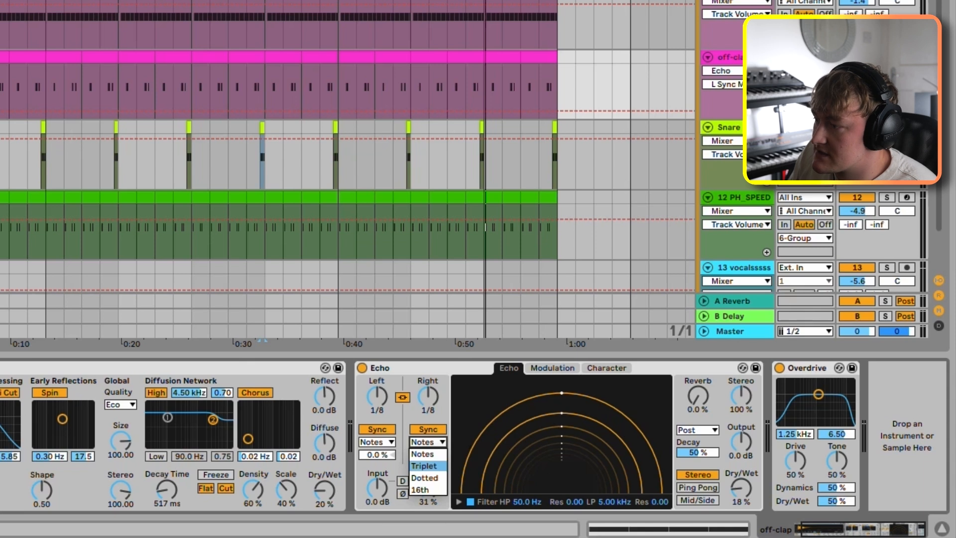
pyautogui.click(425, 454)
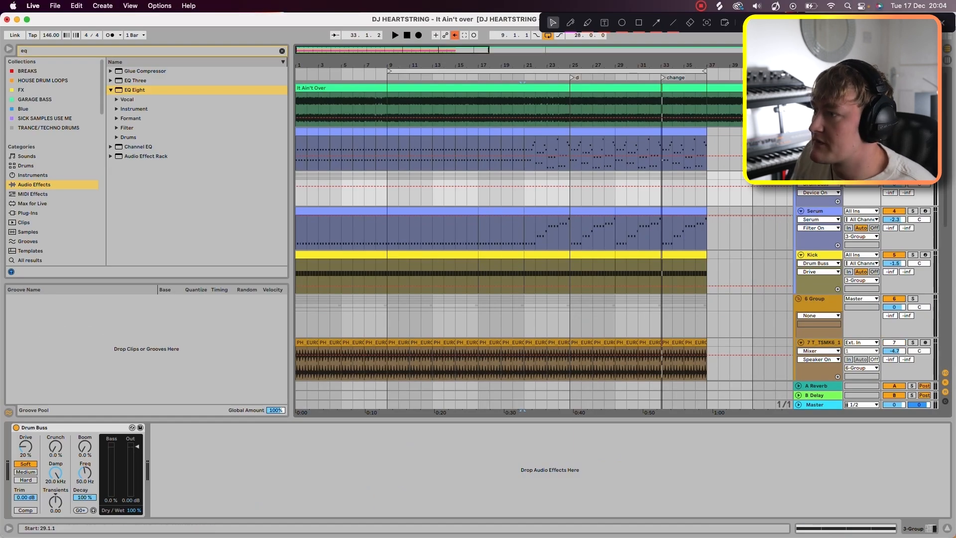
# Step: Play the full arrangement while showing the kick's Drum Buss devices and the lead's Kickstart 2 window
pyautogui.press('space')
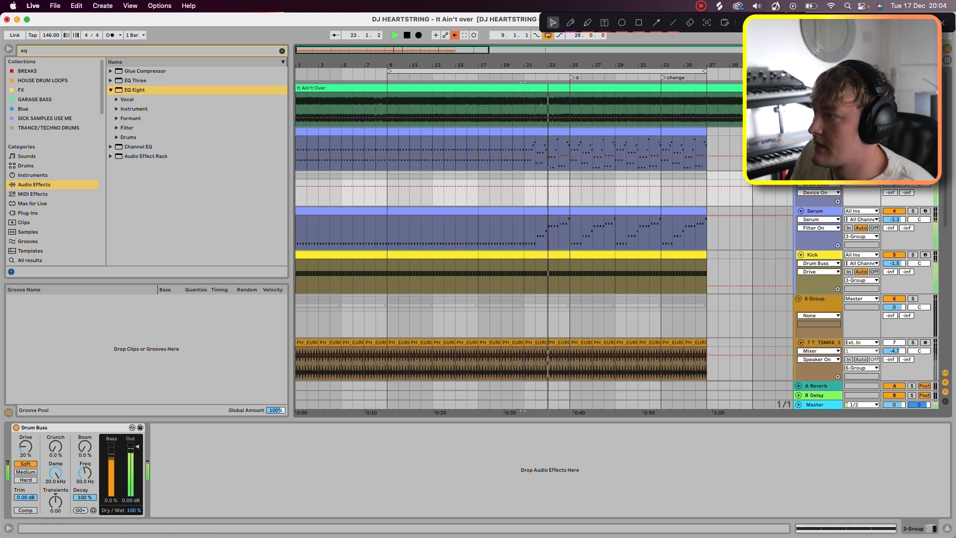
pyautogui.click(817, 255)
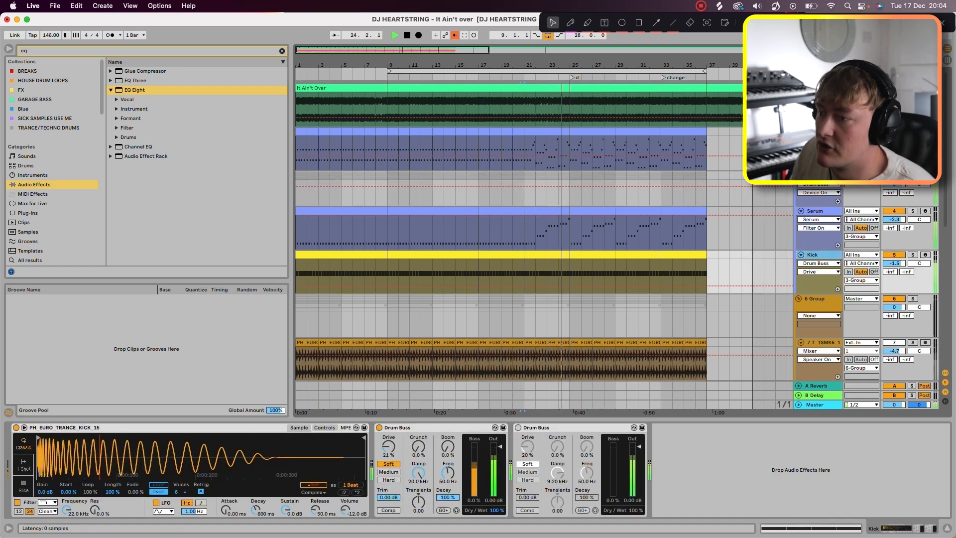
pyautogui.click(818, 131)
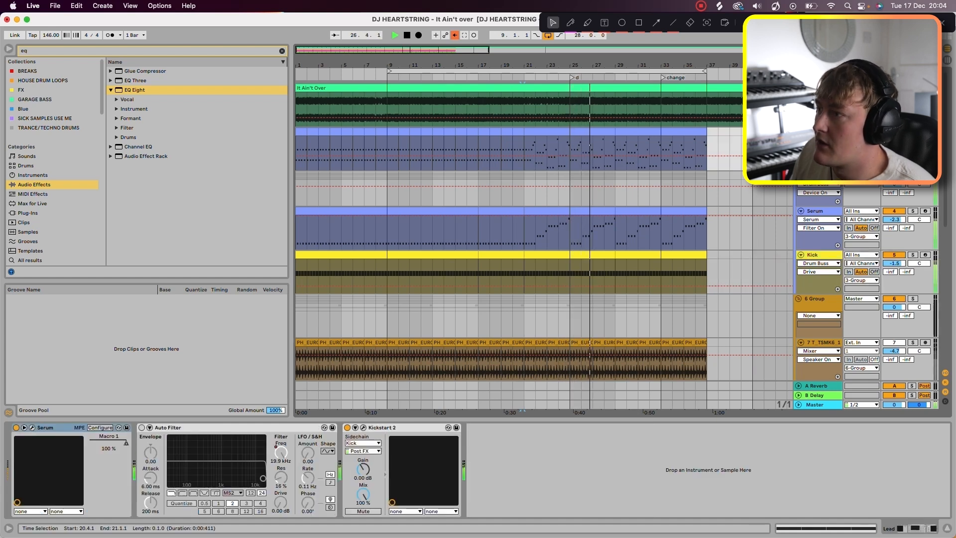
pyautogui.click(363, 428)
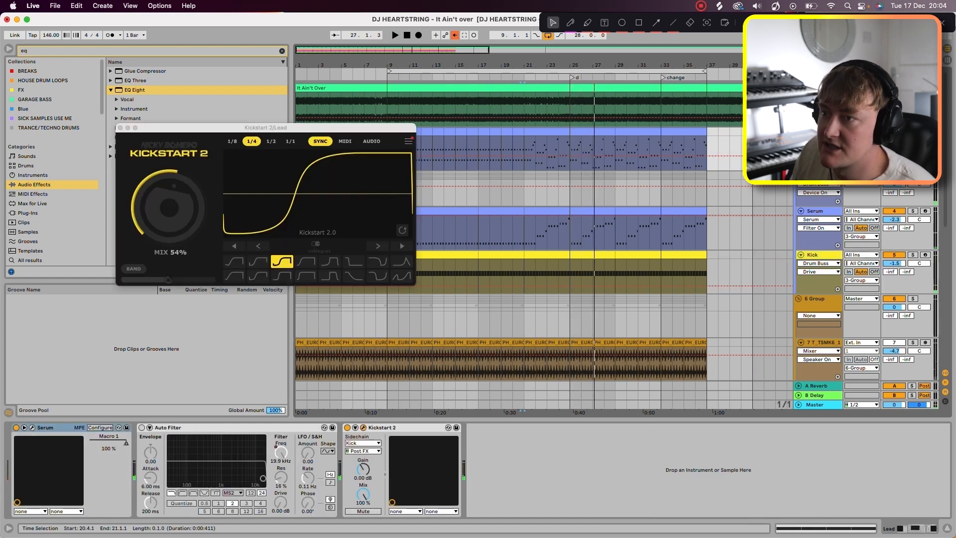
# Step: Audition the lead with its Kickstart 2 sidechain bypassed and active
pyautogui.press('space')
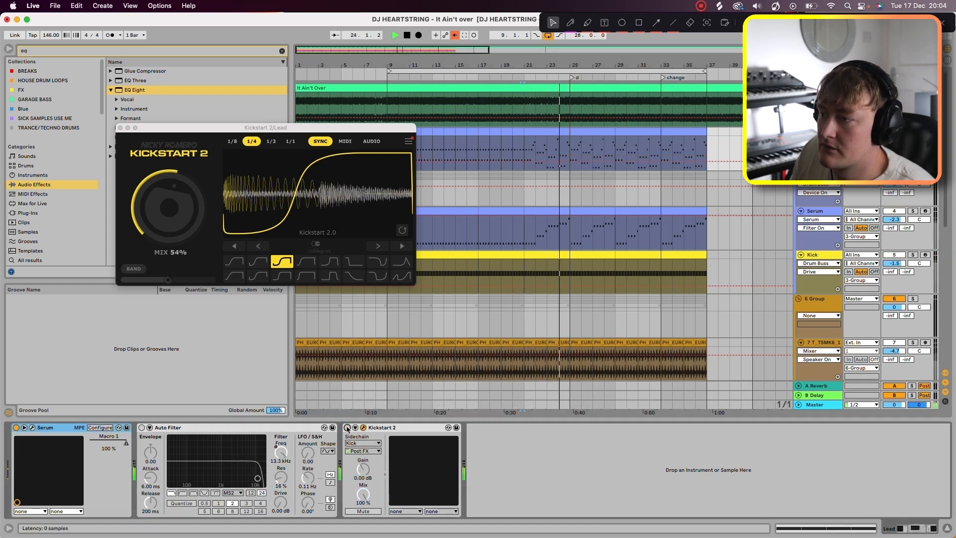
pyautogui.click(347, 427)
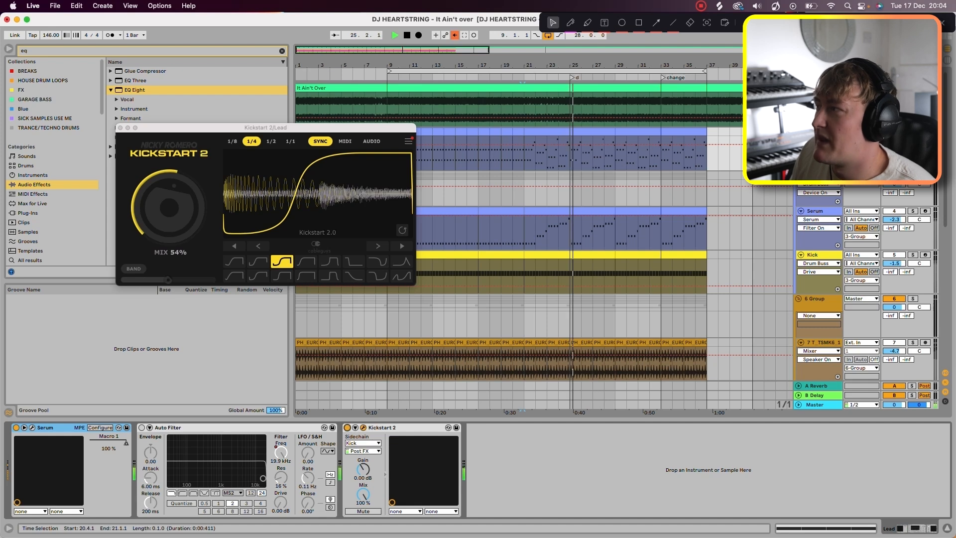
pyautogui.press('space')
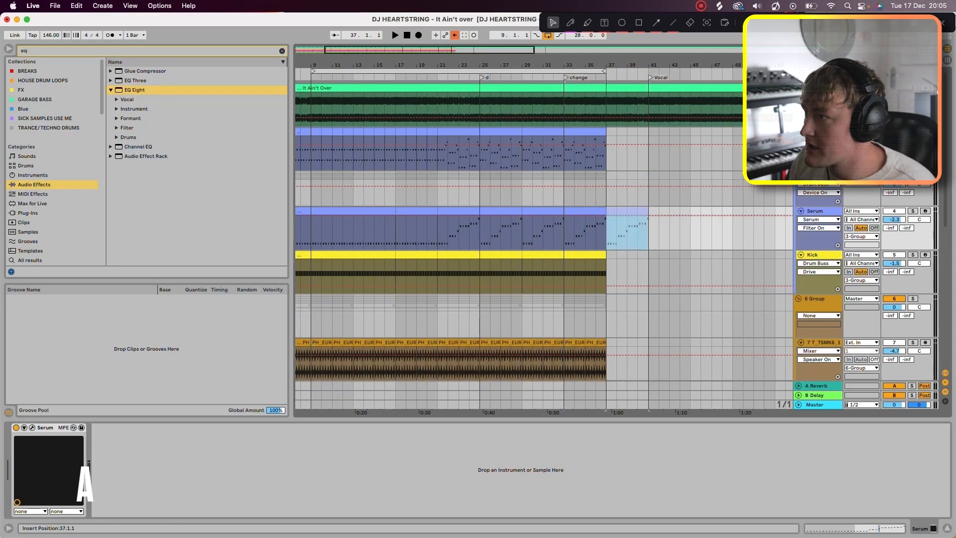
# Step: Open the bass clip at the Vocal marker on the Serum track and set its scale to A Minor
pyautogui.moveTo(633, 211); pyautogui.dragTo(676, 213)
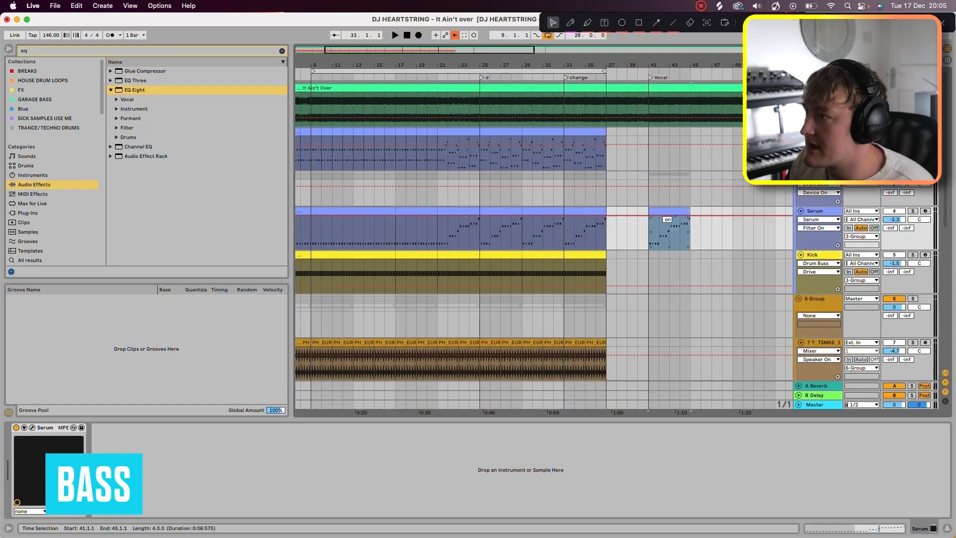
pyautogui.doubleClick(673, 212)
pyautogui.click(18, 362)
pyautogui.click(40, 361)
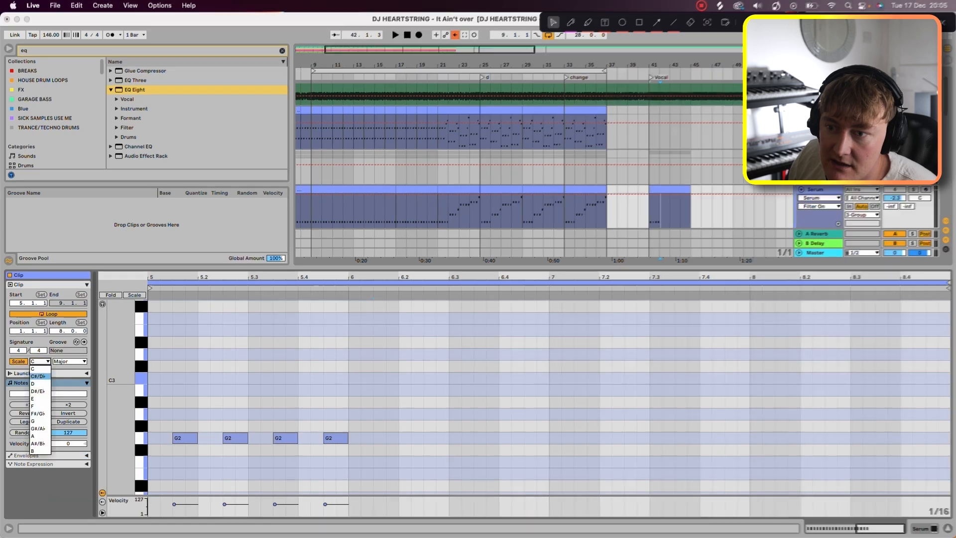
pyautogui.click(36, 437)
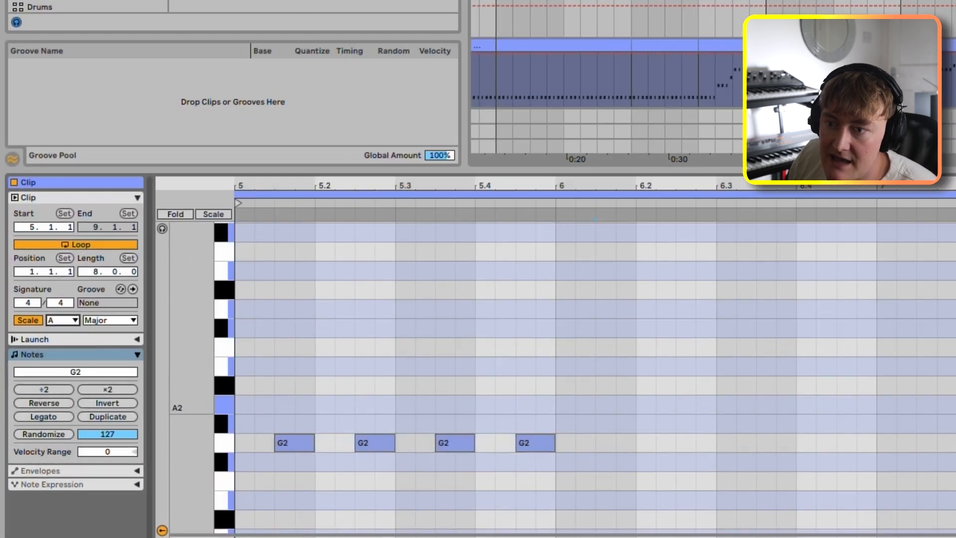
pyautogui.click(95, 322)
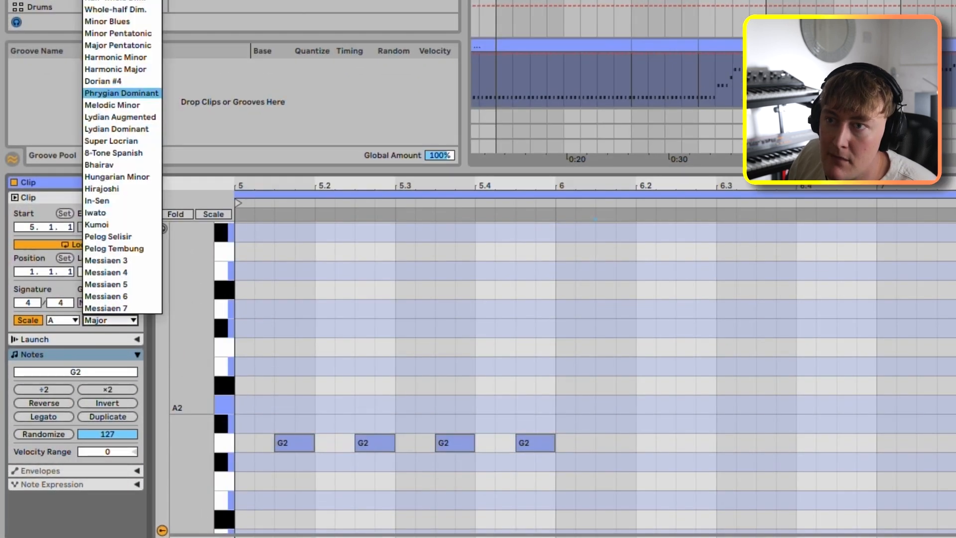
pyautogui.click(93, 1)
# Step: Raise the four bass notes in the clip's first bar to A2, duplicate them into the second bar, and play it
pyautogui.moveTo(271, 424); pyautogui.dragTo(716, 518)
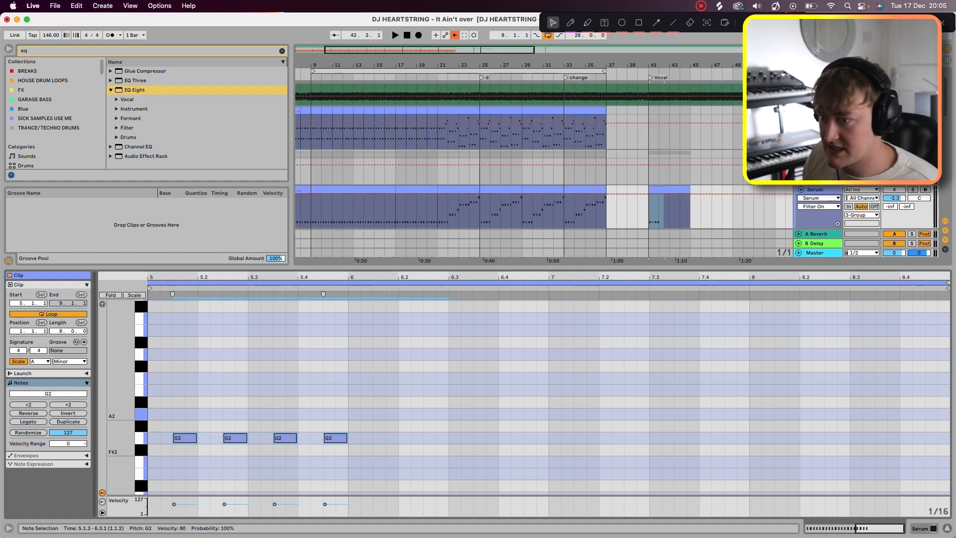
pyautogui.press('Up')
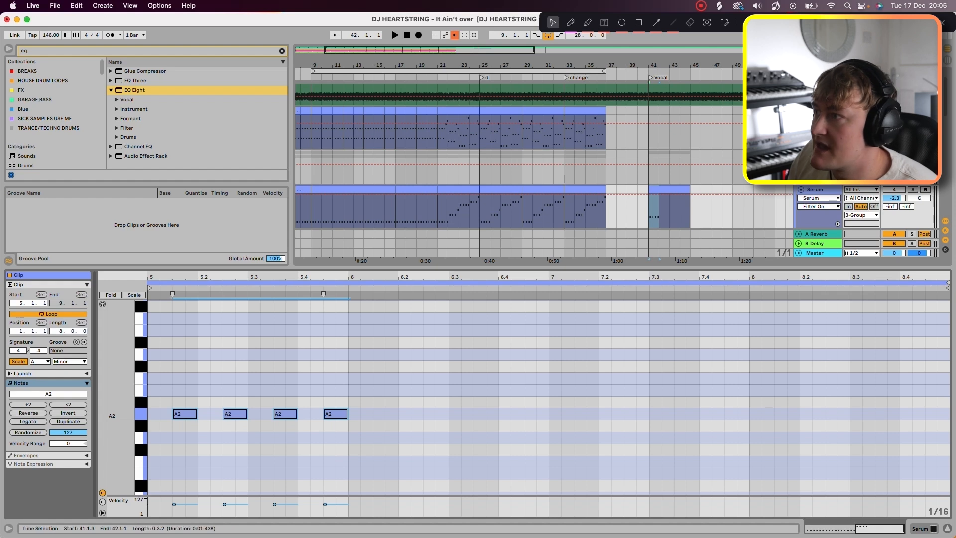
pyautogui.moveTo(156, 389); pyautogui.dragTo(343, 441)
pyautogui.hotkey('ctrl', 'd')
pyautogui.press('space')
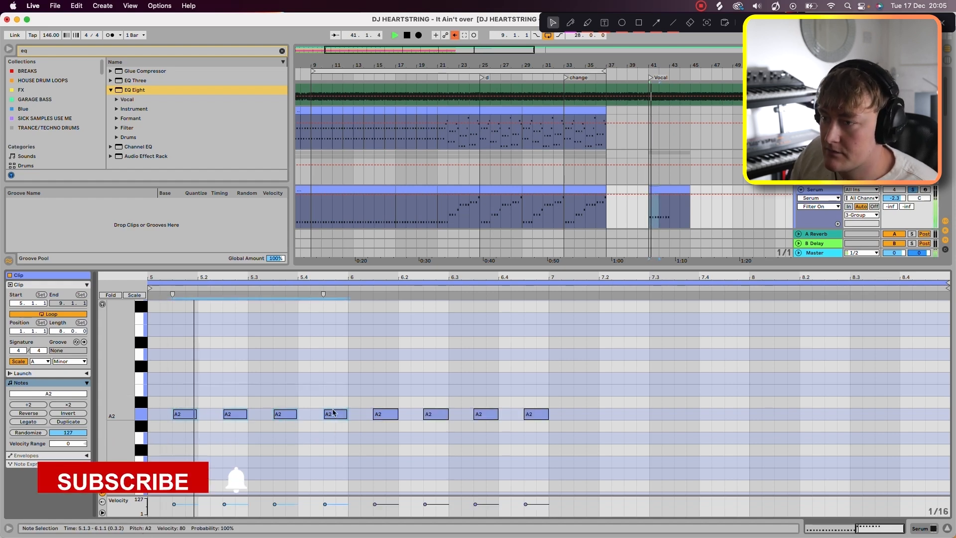
# Step: Lower the second bar's bass notes to G2, and add four F2 notes in the third bar and four G2 notes in the fourth
pyautogui.press('Down')
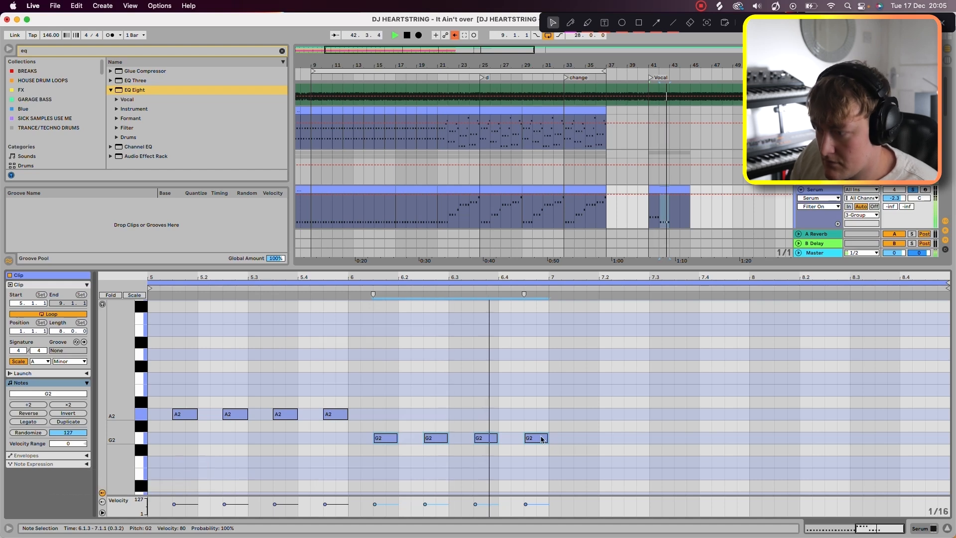
pyautogui.moveTo(541, 439); pyautogui.dragTo(743, 463)
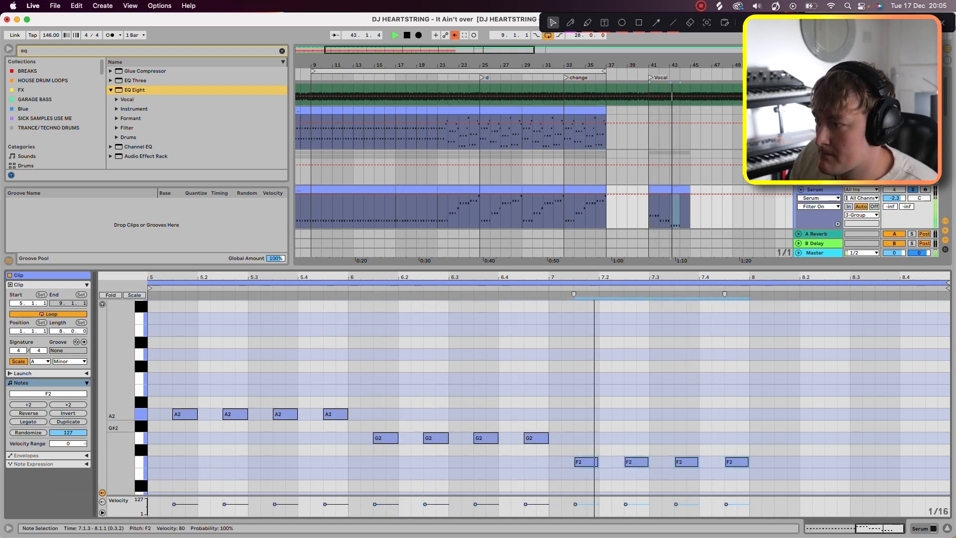
pyautogui.scroll(-1, 529, 396)
pyautogui.press('super+d')
pyautogui.moveTo(950, 447); pyautogui.dragTo(937, 422)
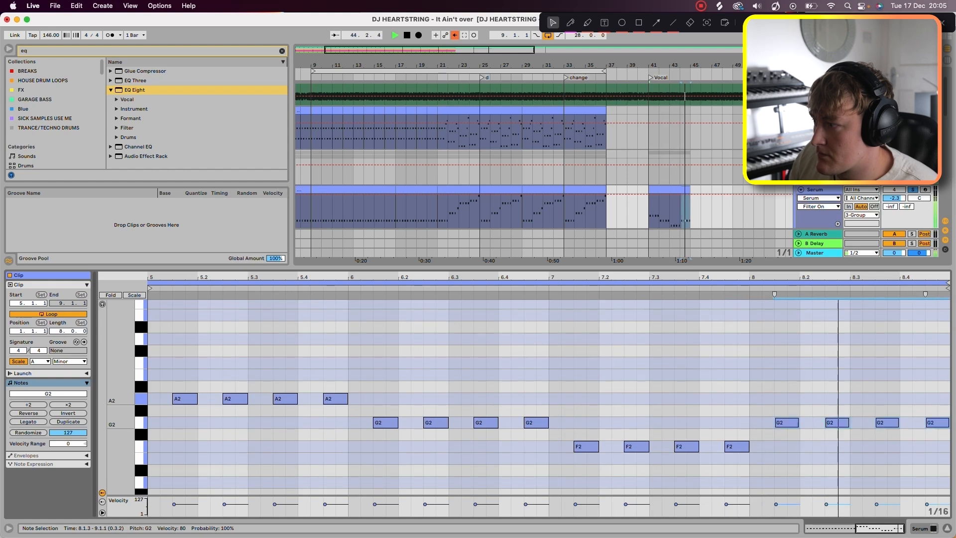
pyautogui.press('space')
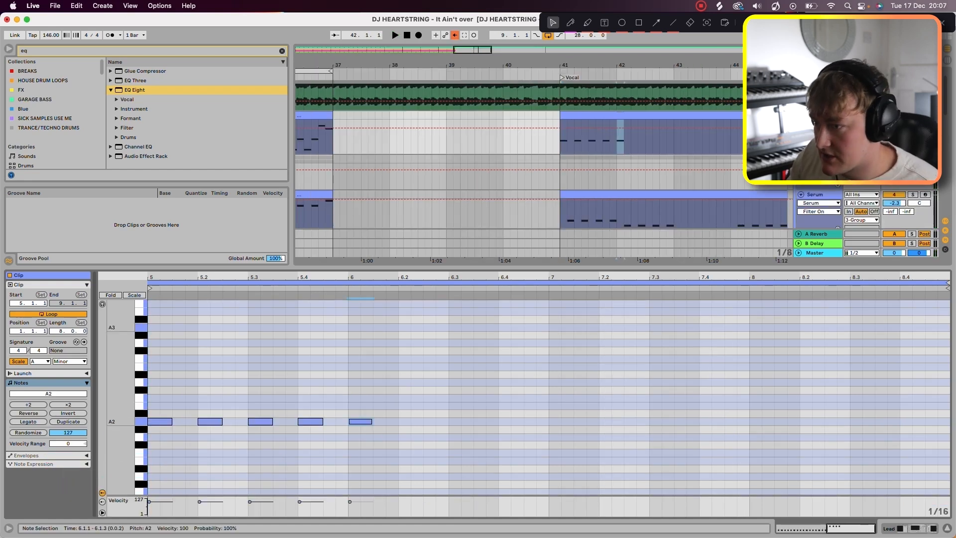
# Step: Write four A2 notes in the lead clip's first bar and four C3 notes in its second bar, and audition them
pyautogui.moveTo(372, 401)
pyautogui.mouseDown()
pyautogui.moveTo(389, 439)
pyautogui.moveTo(150, 413)
pyautogui.moveTo(384, 398)
pyautogui.moveTo(356, 401)
pyautogui.mouseUp()
pyautogui.press('Delete')
pyautogui.press('space')
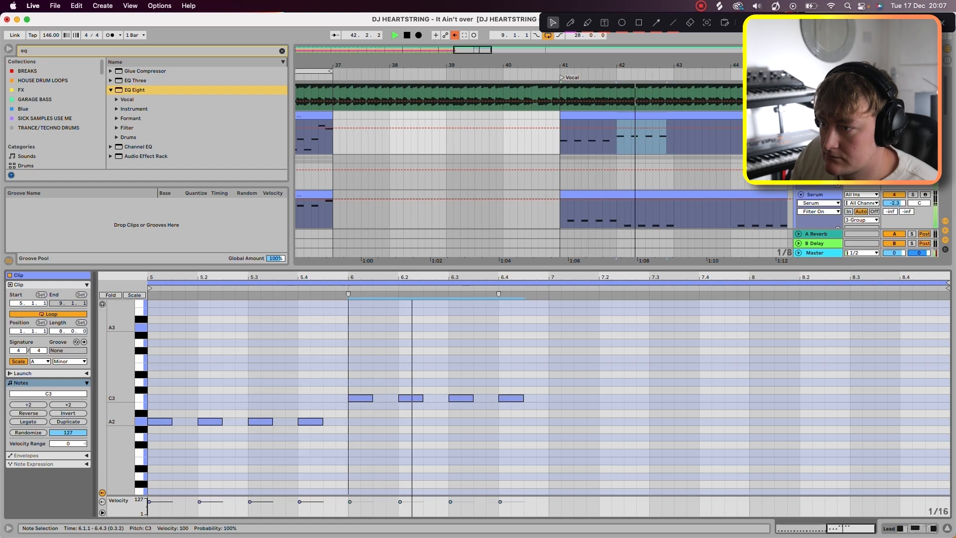
pyautogui.press('space')
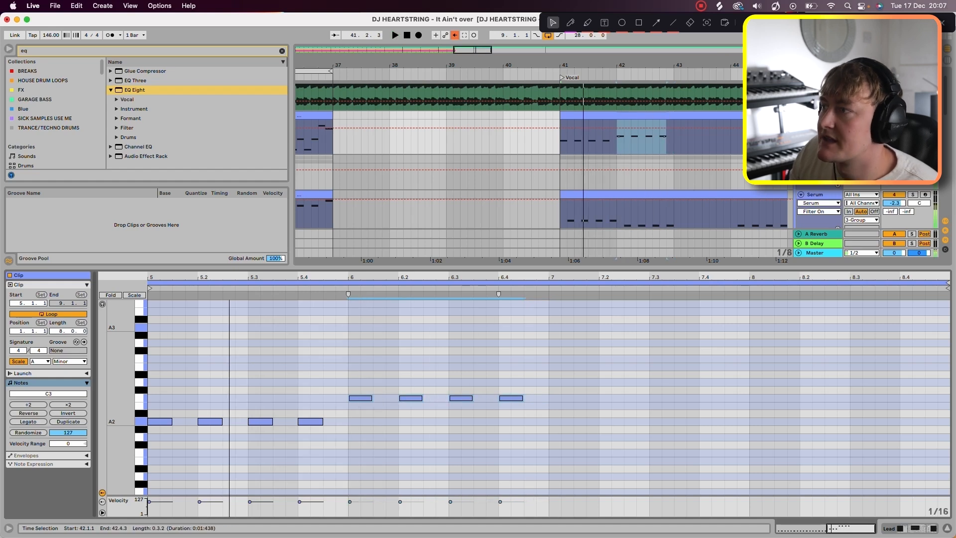
pyautogui.press('space')
# Step: Try continuing the lead with four G2 notes in the third bar and a lower copy of them in the fourth
pyautogui.moveTo(361, 398); pyautogui.dragTo(562, 438)
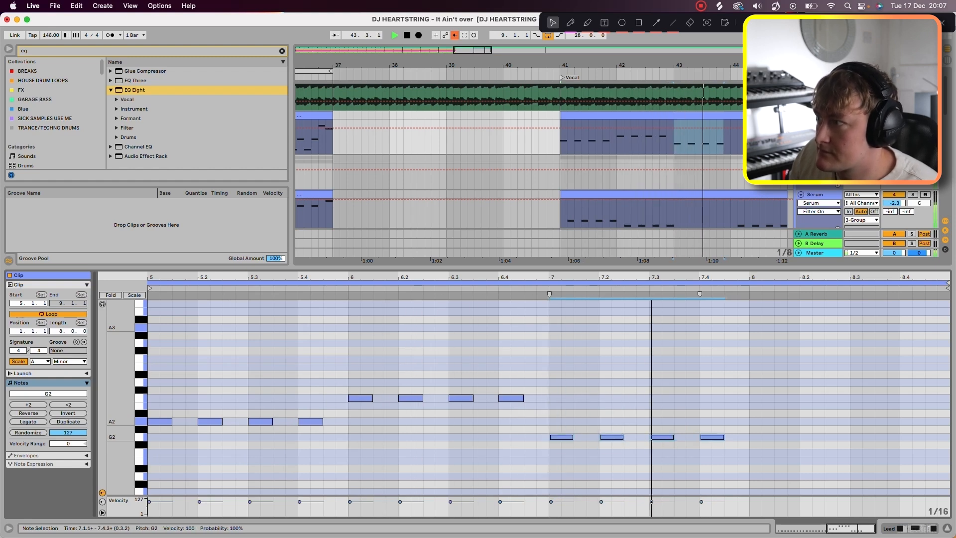
pyautogui.moveTo(562, 437); pyautogui.dragTo(760, 472)
pyautogui.press('space')
pyautogui.press('space')
pyautogui.press('BackSpace')
# Step: Place four D3 notes in the lead's third bar and four E3 notes in the fourth
pyautogui.moveTo(549, 373); pyautogui.dragTo(738, 407)
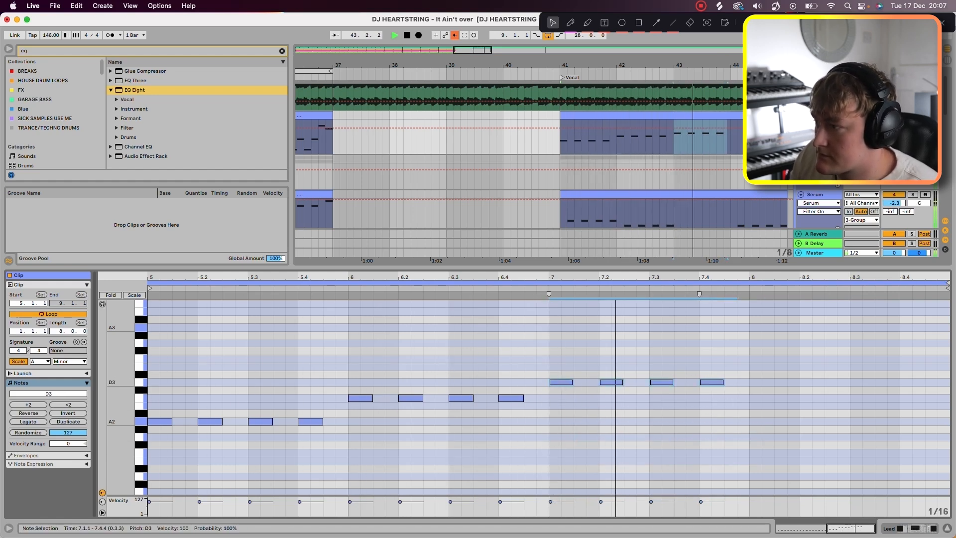
pyautogui.moveTo(563, 385); pyautogui.dragTo(763, 370)
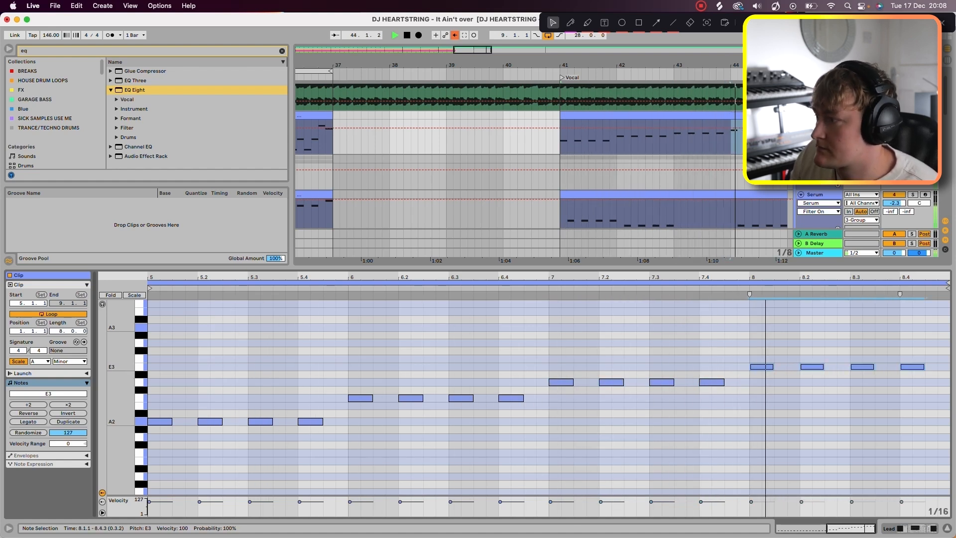
pyautogui.press('space')
# Step: Layer the lead with copies a fifth higher, on E3, G3, A3 and B3 across the four bars, and audition them
pyautogui.moveTo(357, 447); pyautogui.dragTo(769, 421)
pyautogui.scroll(-5, 548, 398)
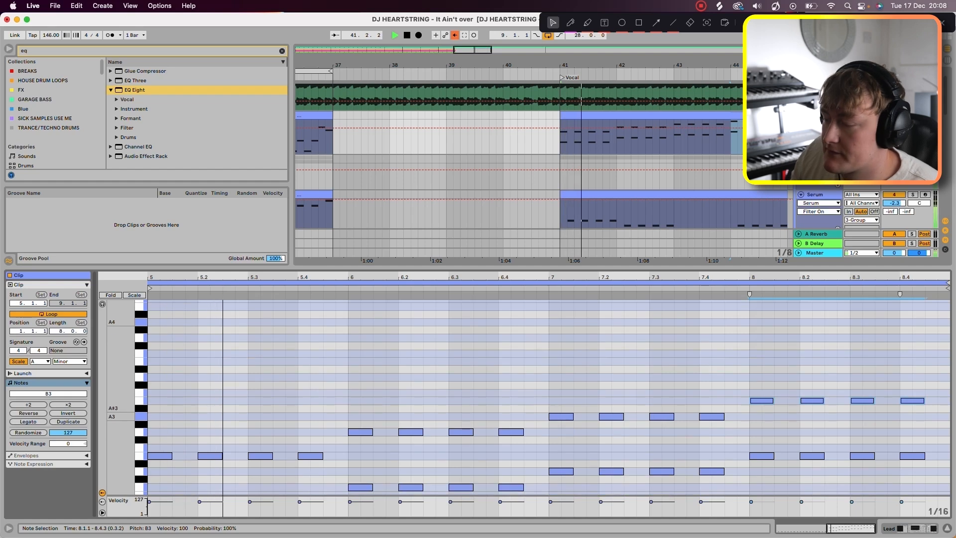
pyautogui.press('space')
pyautogui.click(164, 380)
pyautogui.moveTo(164, 381); pyautogui.dragTo(946, 301)
pyautogui.press('space')
# Step: Shift the upper lead notes in all four bars an eighth note later so they alternate with the lower notes
pyautogui.press('space')
pyautogui.moveTo(154, 324); pyautogui.dragTo(534, 372)
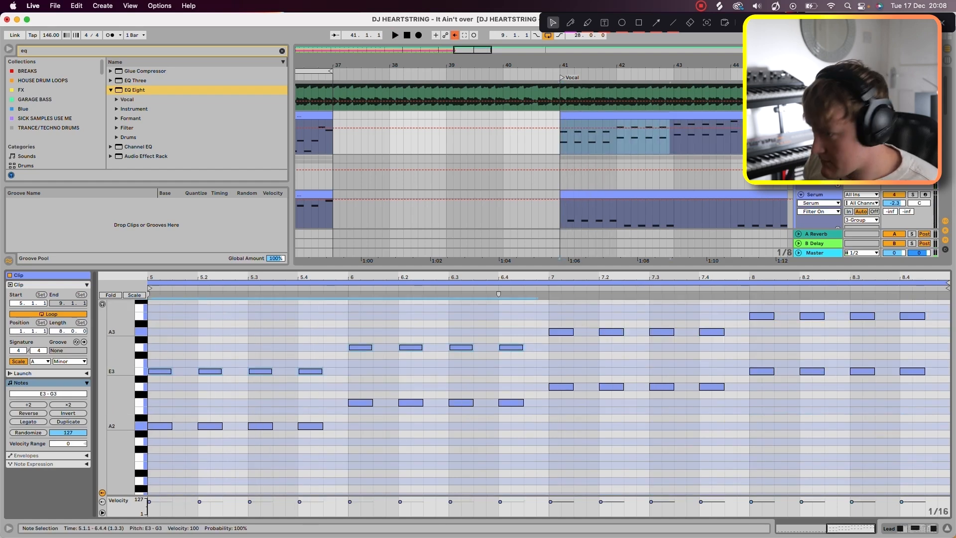
pyautogui.press('Right')
pyautogui.press('Right')
pyautogui.press('space')
pyautogui.moveTo(561, 300); pyautogui.dragTo(950, 345)
pyautogui.press('Right')
pyautogui.press('Right')
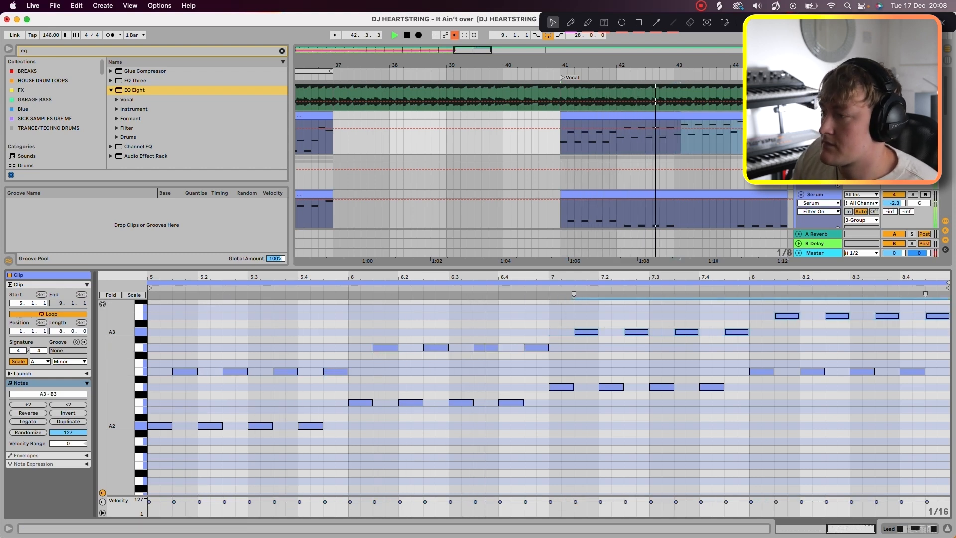
pyautogui.scroll(3, 548, 398)
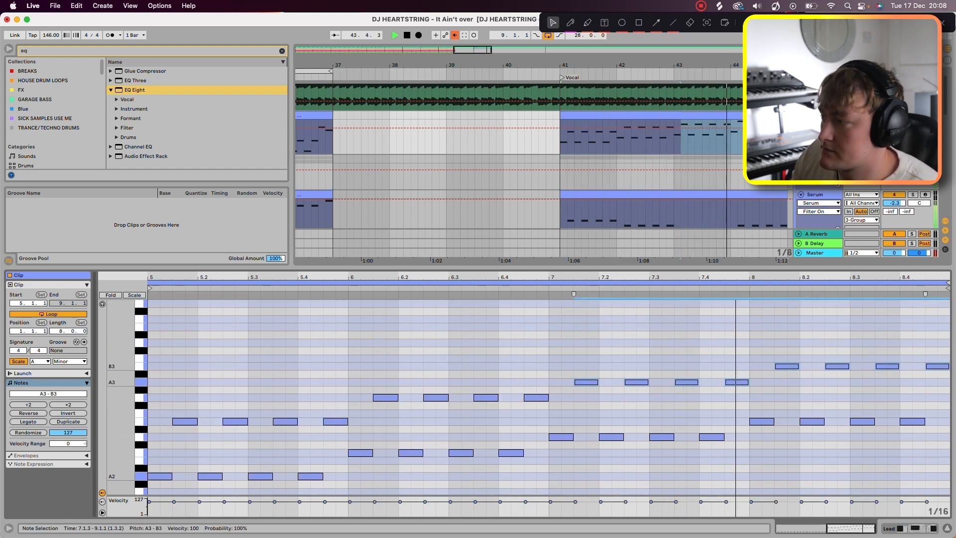
pyautogui.scroll(-1, 548, 398)
pyautogui.press('space')
# Step: Lower the third bar's lead notes to F2 and C3, and play the phrase
pyautogui.moveTo(562, 348); pyautogui.dragTo(746, 425)
pyautogui.press('Down')
pyautogui.press('Down')
pyautogui.press('Down')
pyautogui.press('Down')
pyautogui.press('Down')
pyautogui.press('Down')
pyautogui.press('Down')
pyautogui.press('Down')
pyautogui.press('Down')
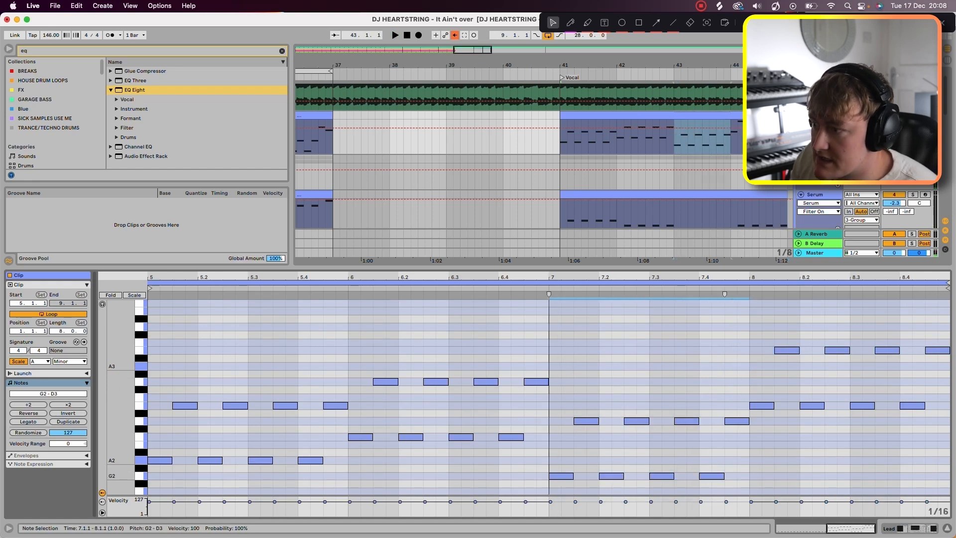
pyautogui.press('Up')
pyautogui.press('Up')
pyautogui.press('Up')
pyautogui.press('space')
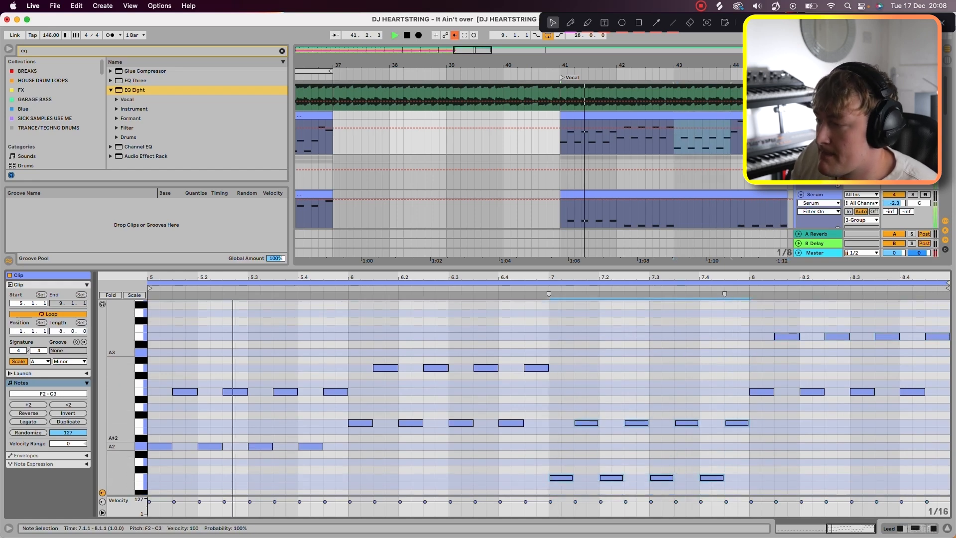
# Step: Audition the third bar's lead notes on G2 and D3 against F2 and C3, keeping F2 and C3
pyautogui.press('Down')
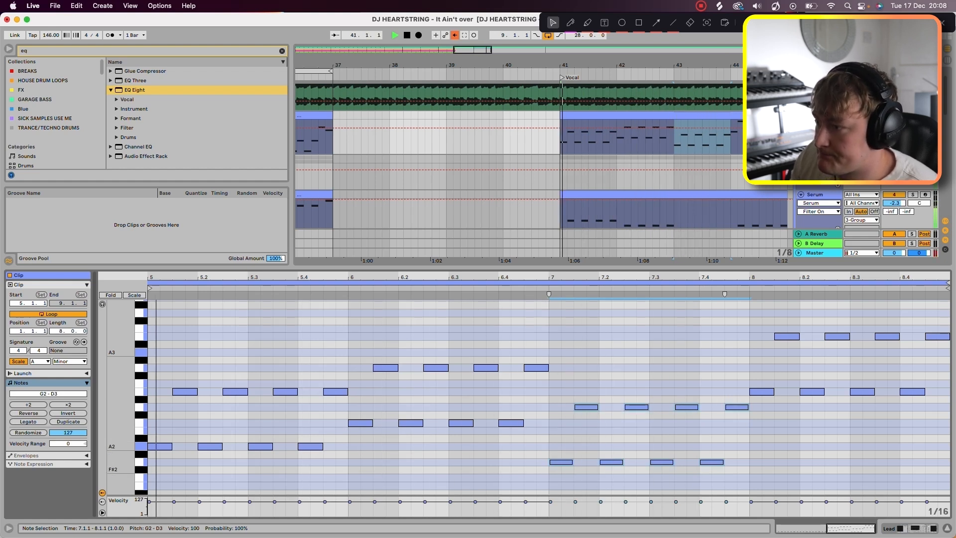
pyautogui.press('Down')
pyautogui.press('Down')
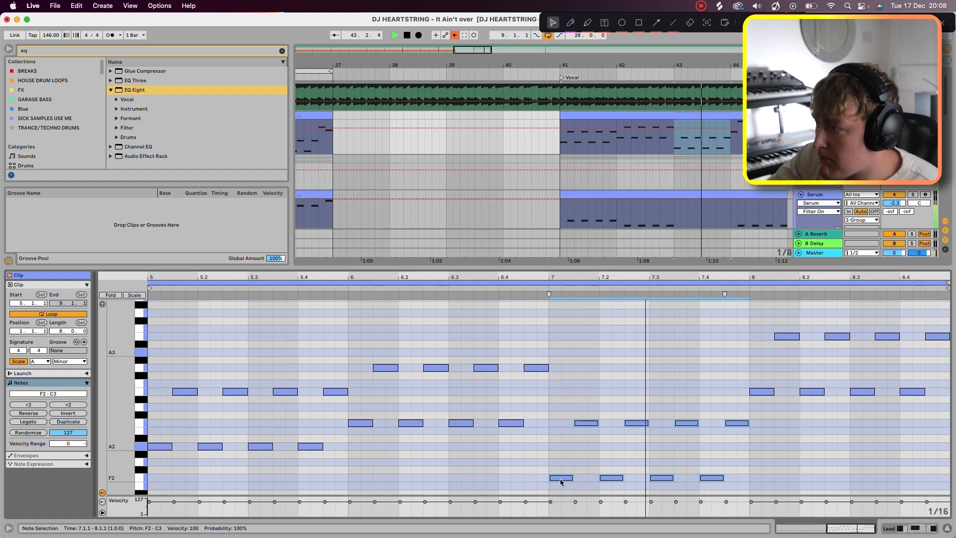
pyautogui.press('space')
pyautogui.press('space')
# Step: Lower the fourth bar's lead notes to G2 and D3, and close the clip's note editor
pyautogui.moveTo(761, 411); pyautogui.dragTo(951, 321)
pyautogui.moveTo(787, 336); pyautogui.dragTo(787, 407)
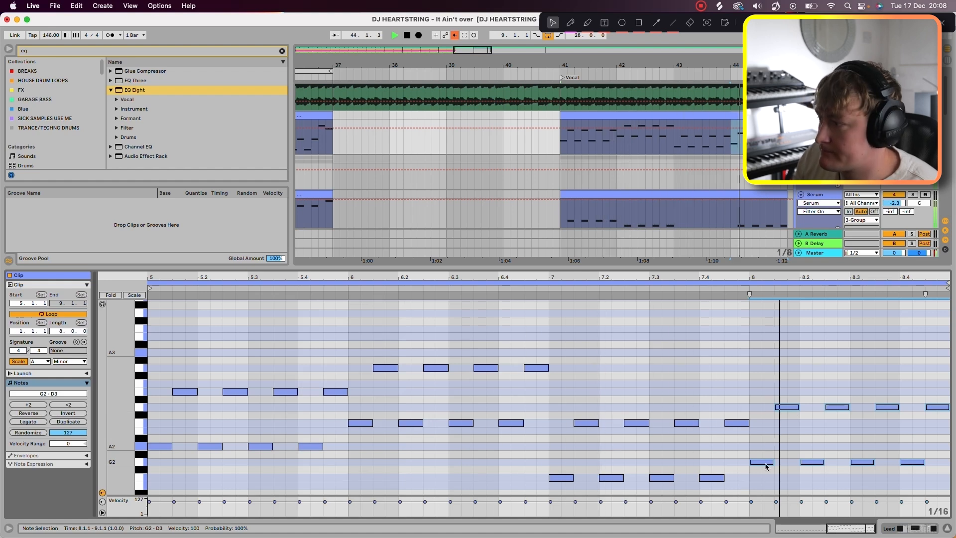
pyautogui.press('alt+super+l')
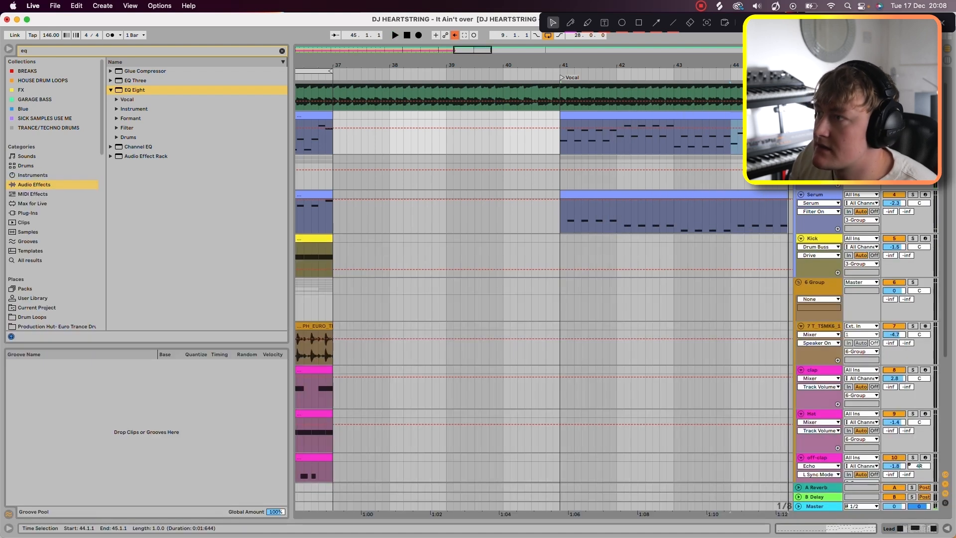
# Step: Duplicate the kick and drum tracks' section from bar 33 to the Vocal marker at bar 41, and play it with the new parts
pyautogui.scroll(-5, 485, 256)
pyautogui.moveTo(513, 256); pyautogui.dragTo(340, 503)
pyautogui.press('super+d')
pyautogui.press('space')
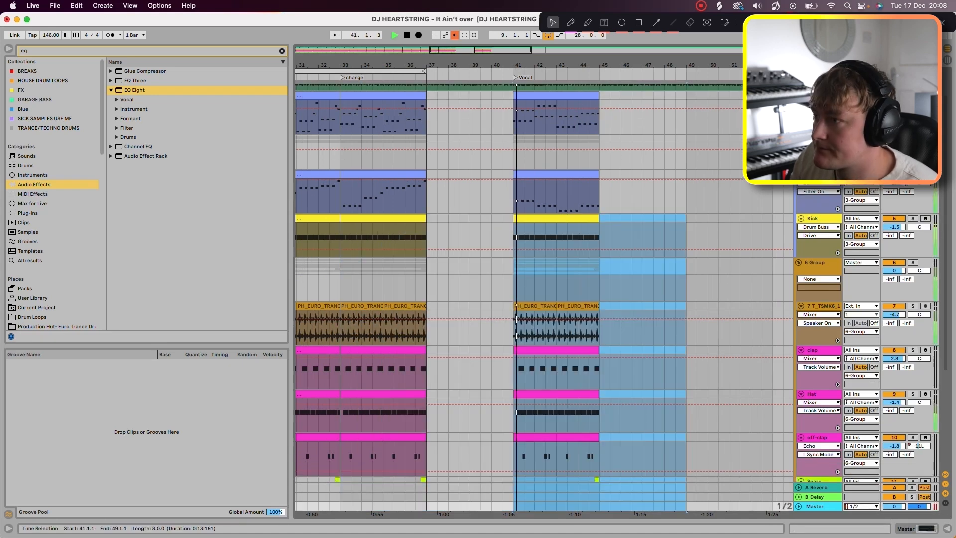
pyautogui.scroll(1, 600, 244)
pyautogui.scroll(1, 600, 244)
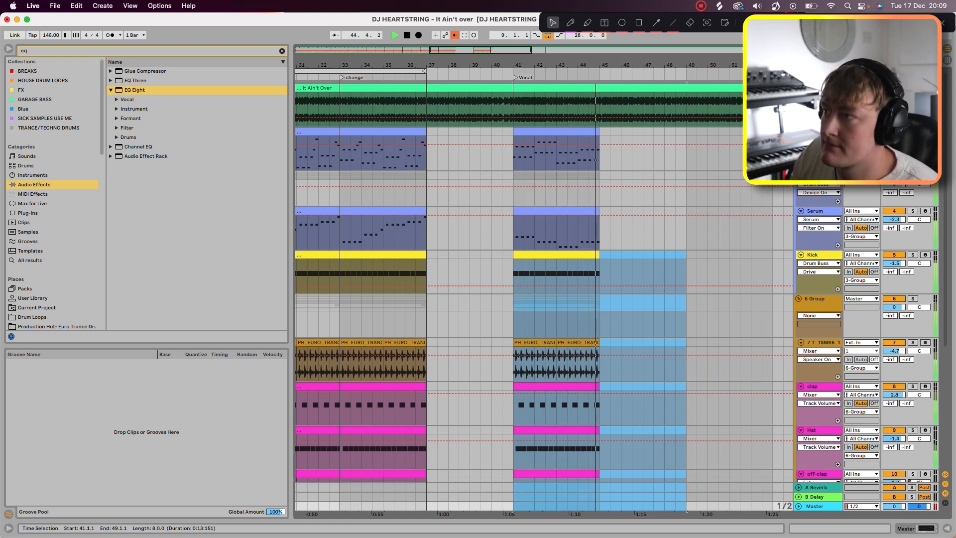
pyautogui.press('space')
# Step: In the new lead clip, raise the first bar's last two notes to G3 and B3, and the second bar's to A3 and C4
pyautogui.click(549, 133)
pyautogui.doubleClick(548, 133)
pyautogui.moveTo(310, 447); pyautogui.dragTo(335, 376)
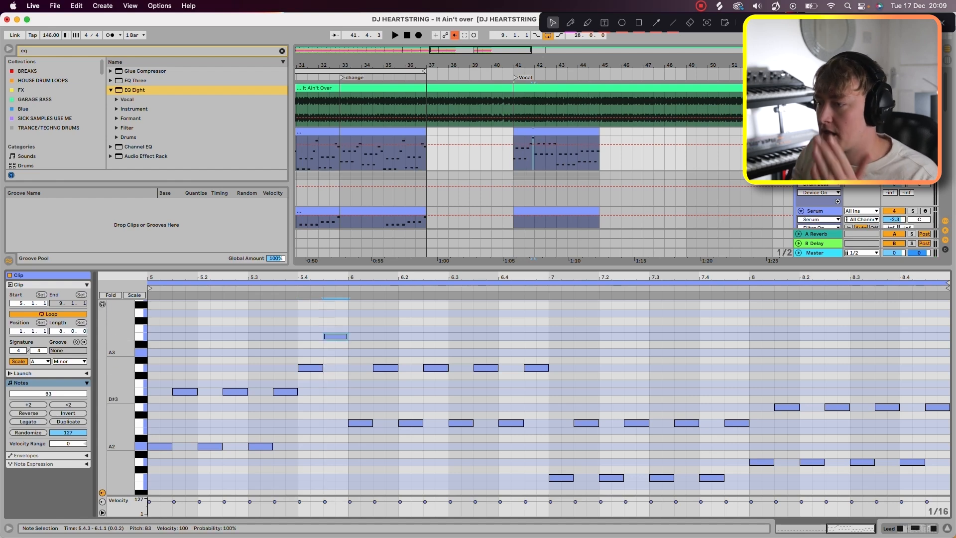
pyautogui.moveTo(512, 423); pyautogui.dragTo(536, 328)
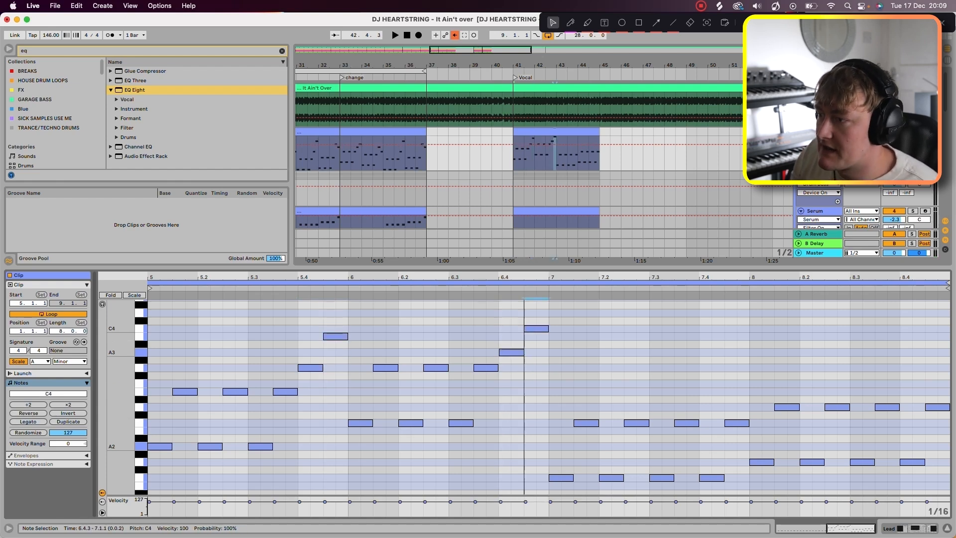
# Step: Change the last two notes of the lead's first bar to C4 and A3, and audition them
pyautogui.moveTo(310, 368); pyautogui.dragTo(310, 423)
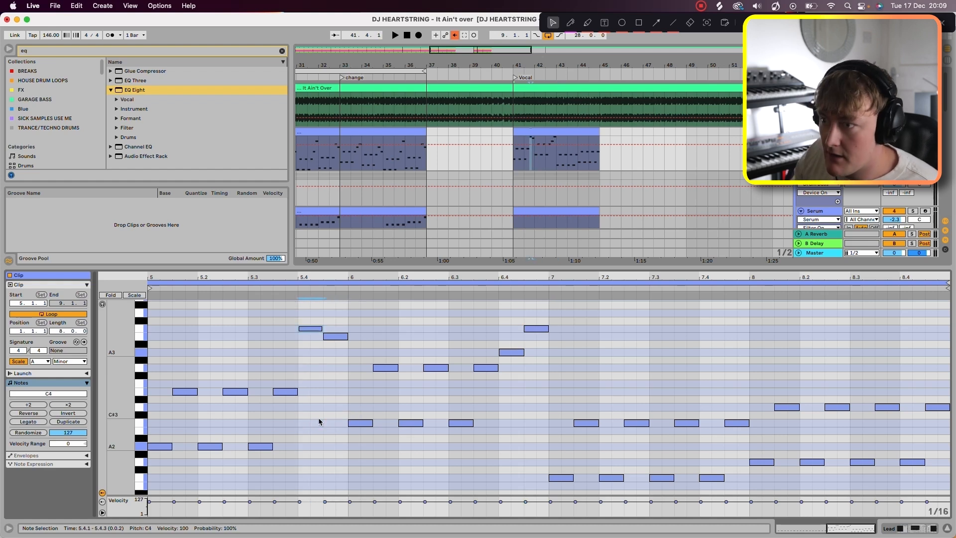
pyautogui.moveTo(336, 337); pyautogui.dragTo(335, 446)
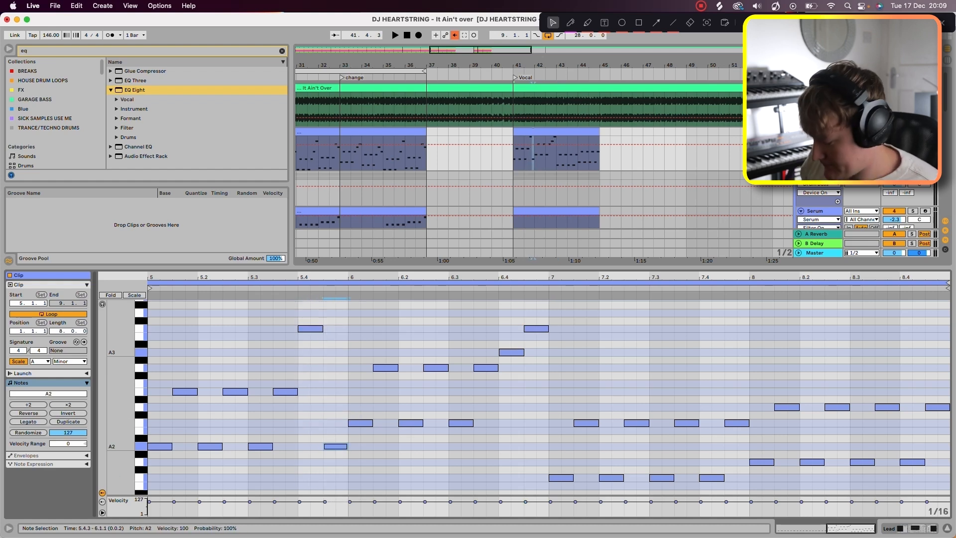
pyautogui.press('space')
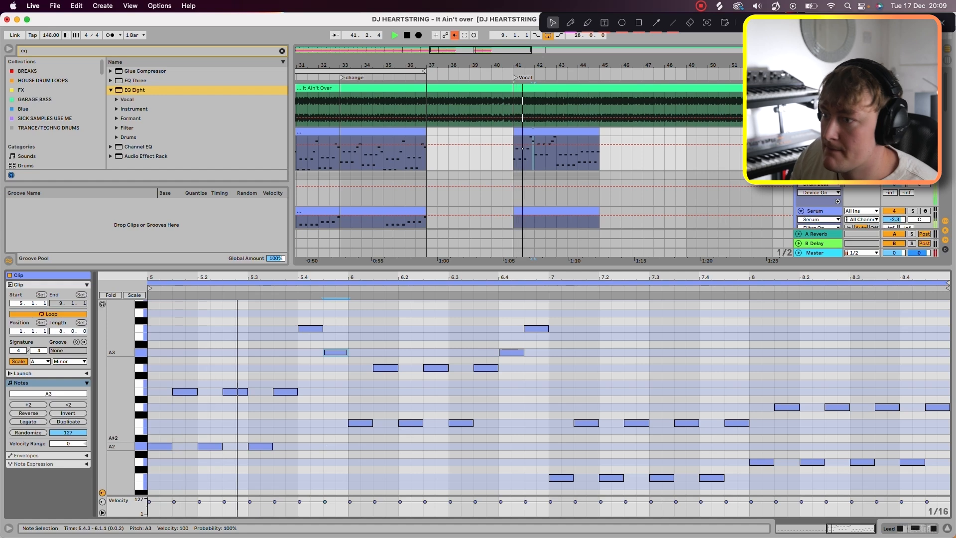
pyautogui.press('space')
# Step: Change the last two notes of the lead's second bar to C4 and F3
pyautogui.moveTo(511, 352); pyautogui.dragTo(511, 423)
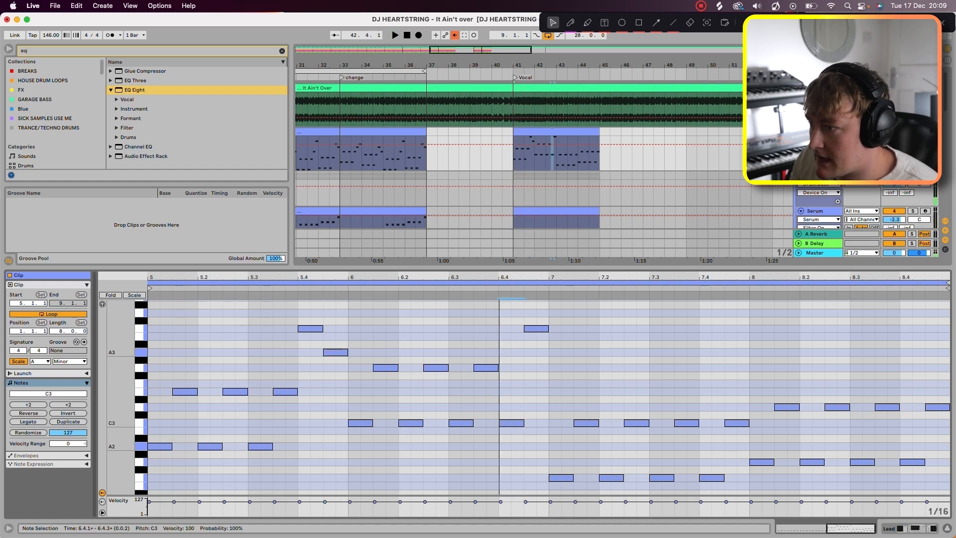
pyautogui.doubleClick(536, 424)
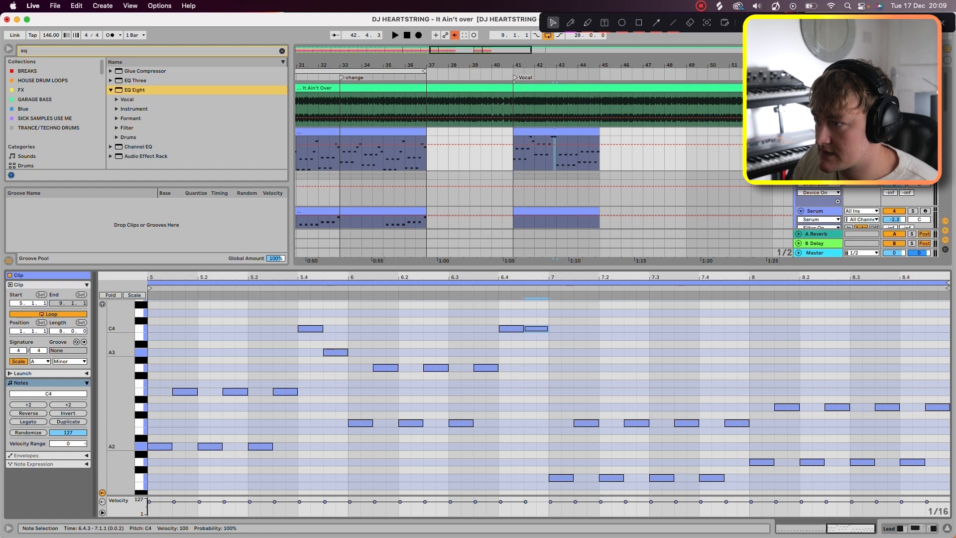
pyautogui.press('Left')
pyautogui.press('Down')
pyautogui.press('Down')
pyautogui.press('Down')
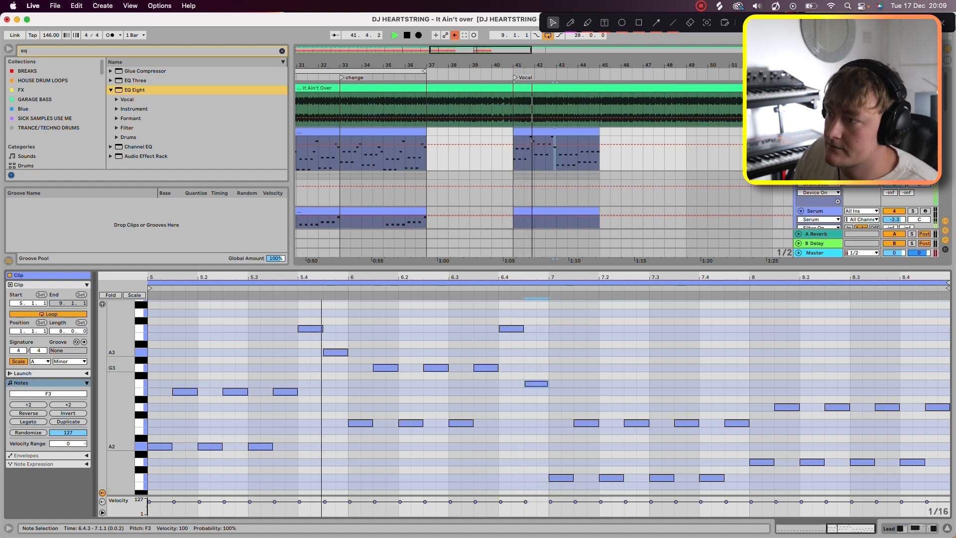
# Step: Change the last two notes of the lead's second bar to A3 and C4, and of its third bar to F3 and C4
pyautogui.press('space')
pyautogui.moveTo(513, 330)
pyautogui.mouseDown()
pyautogui.moveTo(513, 360)
pyautogui.moveTo(533, 329)
pyautogui.mouseUp()
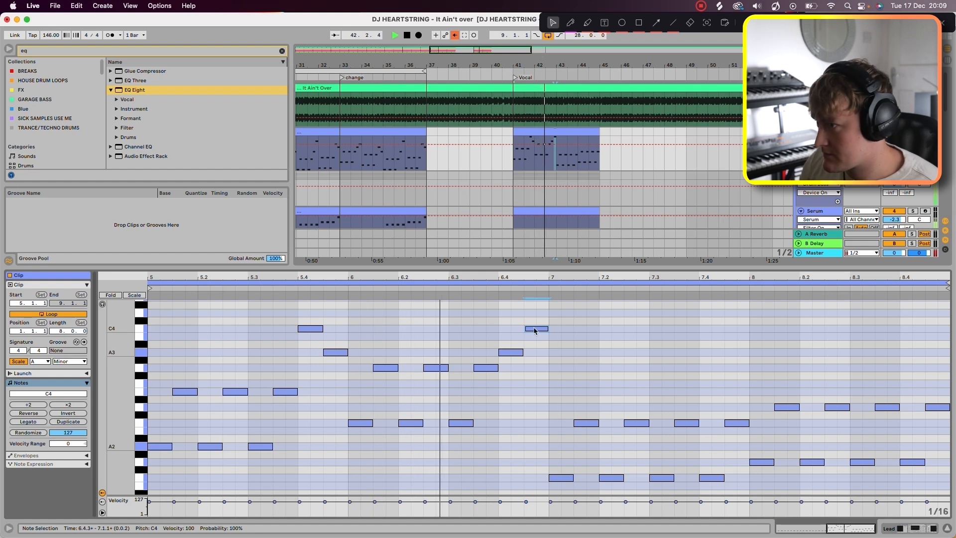
pyautogui.scroll(-2, 535, 330)
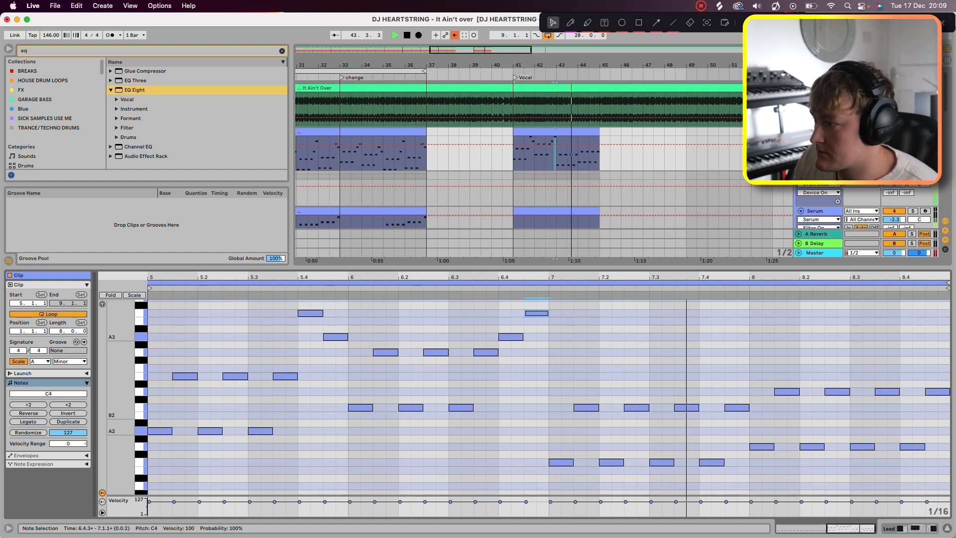
pyautogui.moveTo(714, 462); pyautogui.dragTo(714, 368)
pyautogui.press('space')
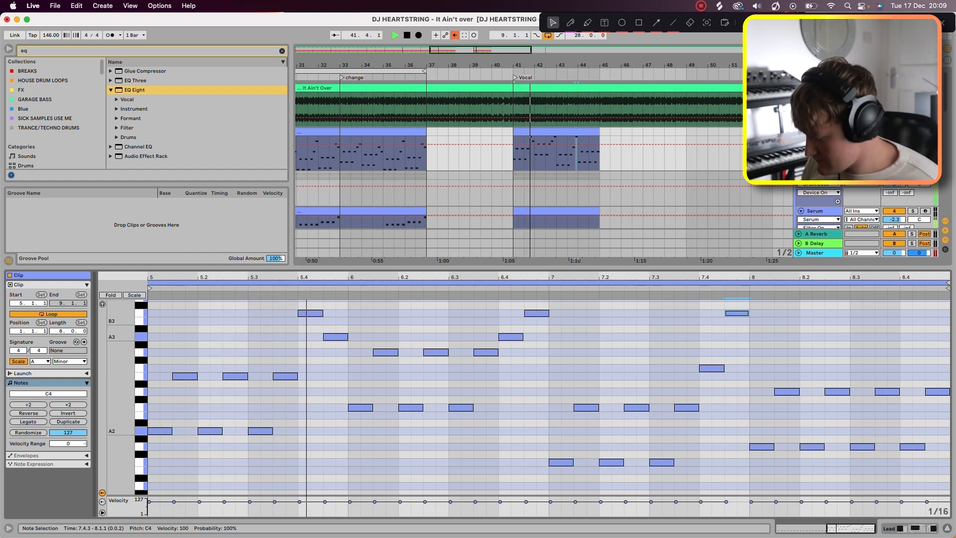
# Step: Try lower pitches for the last note of the lead's third bar, C3 and G2, while auditioning the loop
pyautogui.moveTo(737, 313); pyautogui.dragTo(738, 407)
pyautogui.click(712, 369)
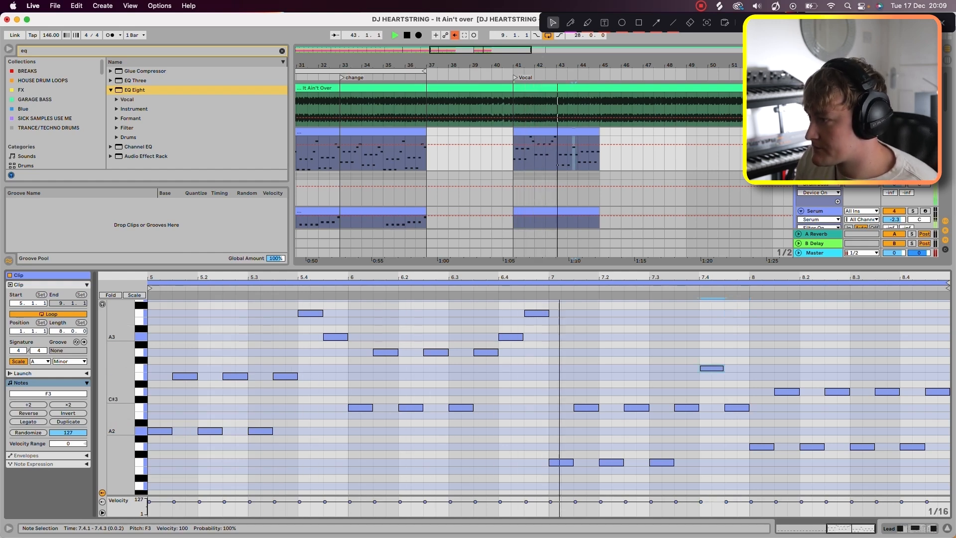
pyautogui.moveTo(737, 407); pyautogui.dragTo(737, 443)
pyautogui.press('space')
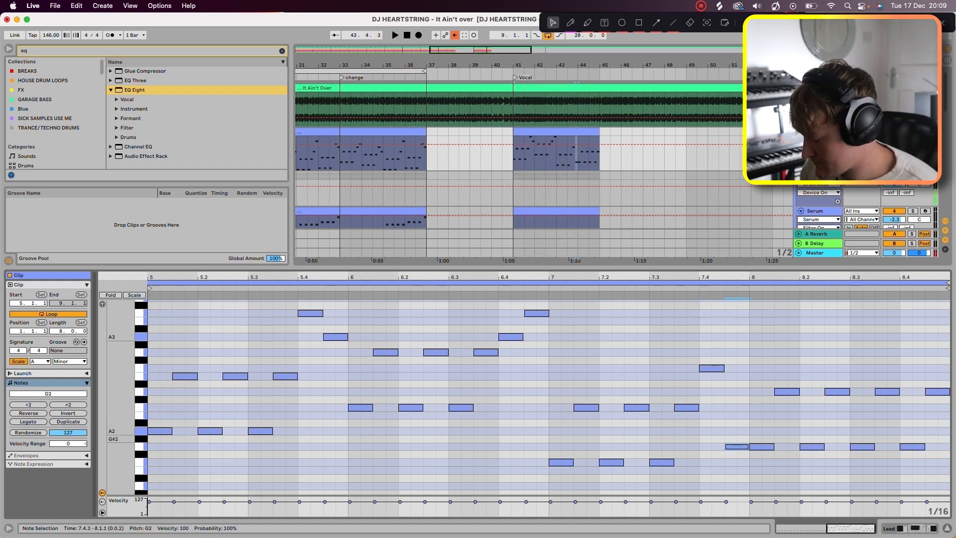
# Step: Set the last two notes of the lead's third bar to G3 and F3, and audition them
pyautogui.scroll(2, 740, 445)
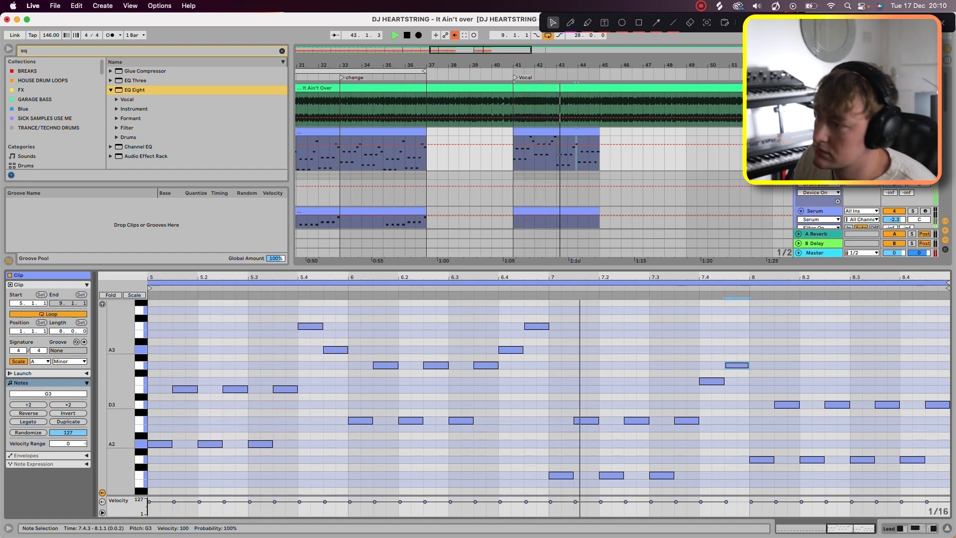
pyautogui.press('space')
pyautogui.press('space')
pyautogui.moveTo(712, 381); pyautogui.dragTo(736, 389)
pyautogui.press('space')
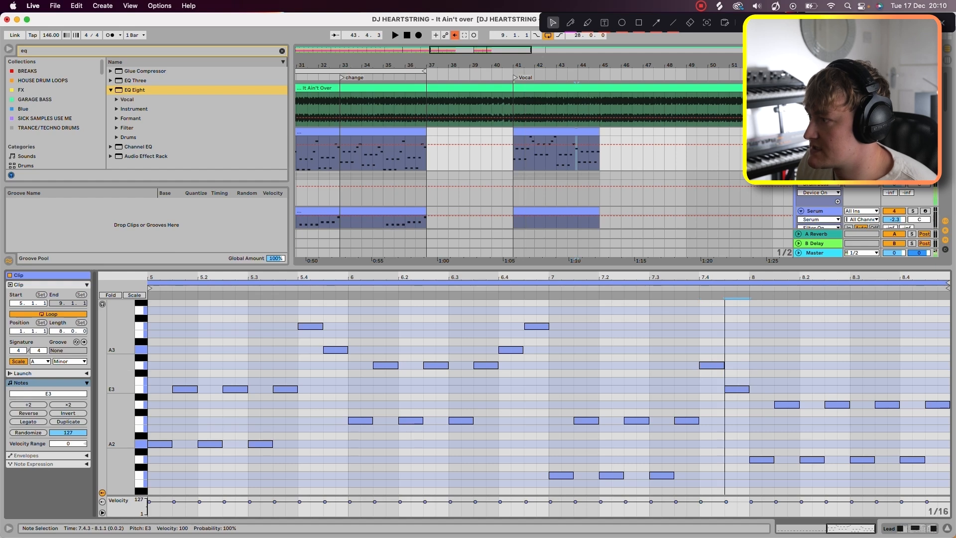
pyautogui.click(910, 460)
pyautogui.press('space')
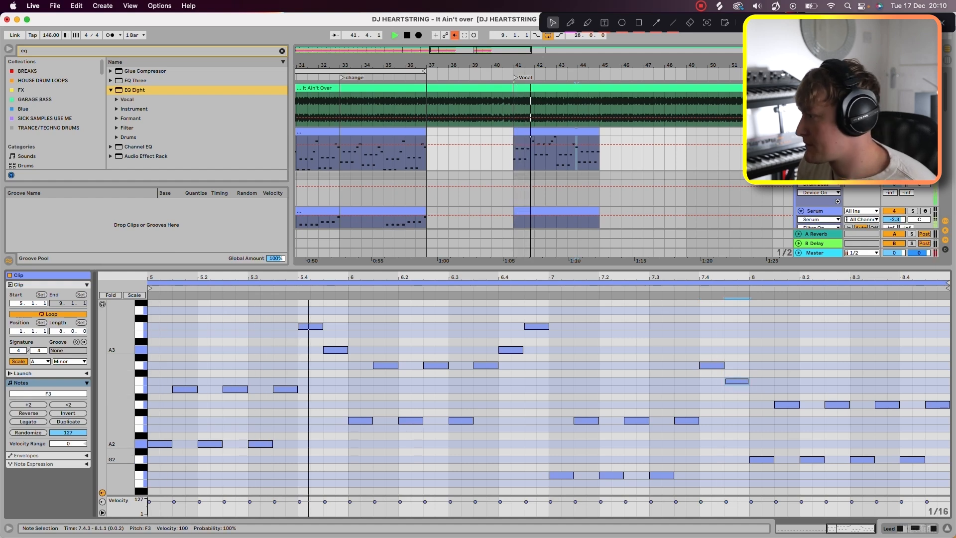
# Step: Change the last two notes of the lead's fourth bar to G3 and B3, and play the phrase through
pyautogui.moveTo(909, 459); pyautogui.dragTo(912, 365)
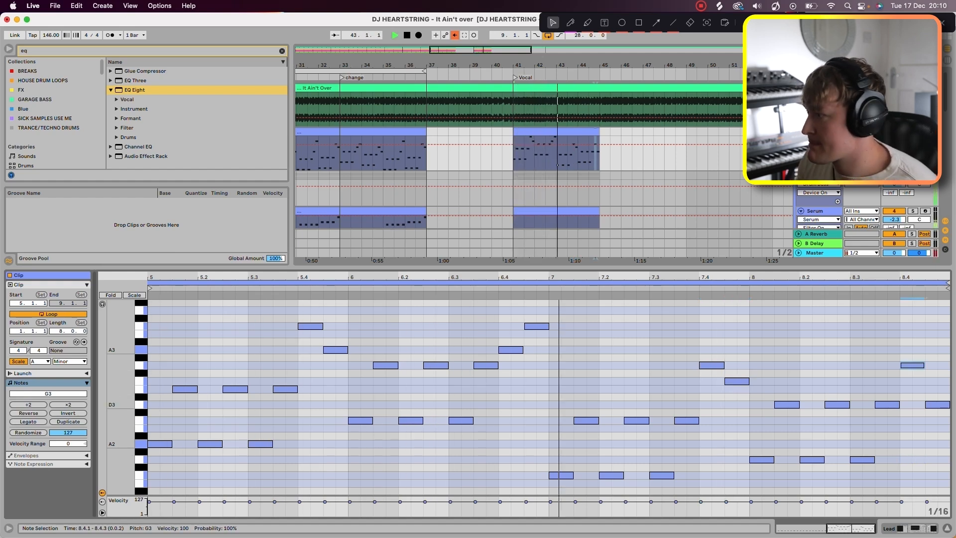
pyautogui.moveTo(931, 405); pyautogui.dragTo(936, 311)
pyautogui.press('space')
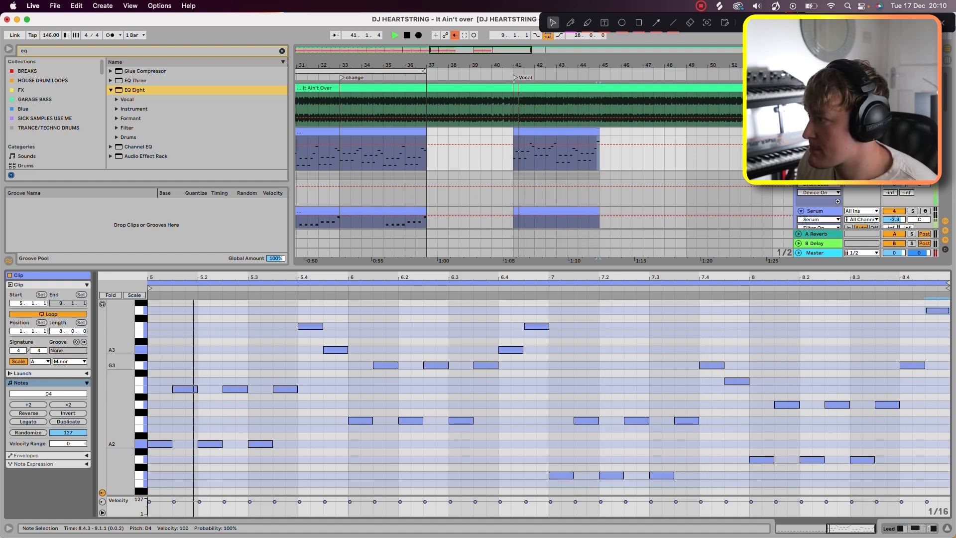
pyautogui.click(914, 366)
pyautogui.moveTo(938, 310); pyautogui.dragTo(938, 334)
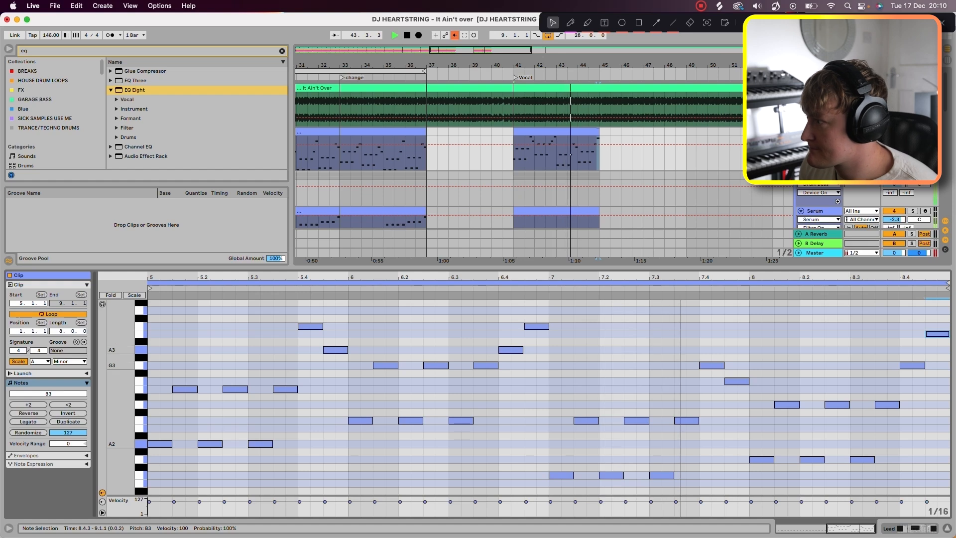
pyautogui.press('space')
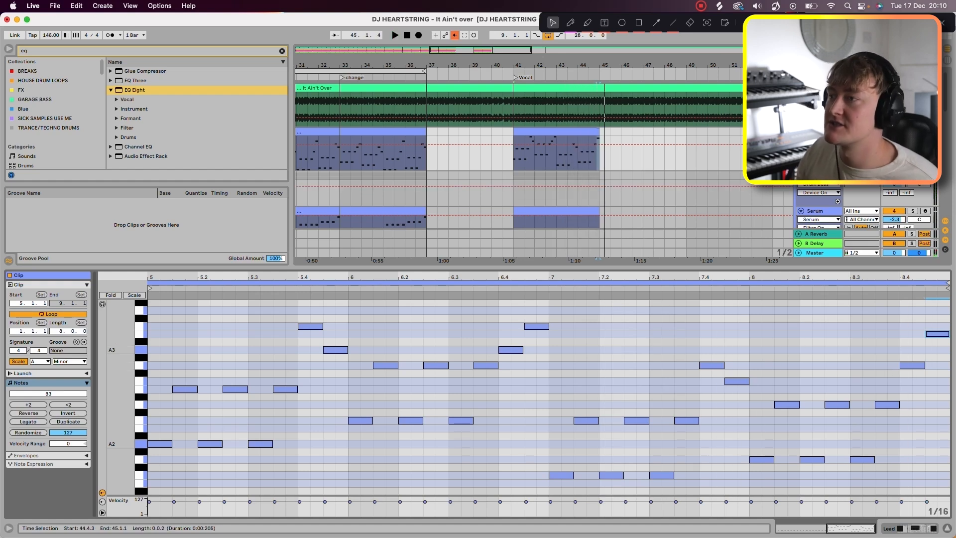
# Step: Duplicate the new lead and bass clips from bars 41 to 45 so that they run to bar 49
pyautogui.moveTo(514, 150); pyautogui.dragTo(600, 253)
pyautogui.press('super+d')
pyautogui.click(502, 82)
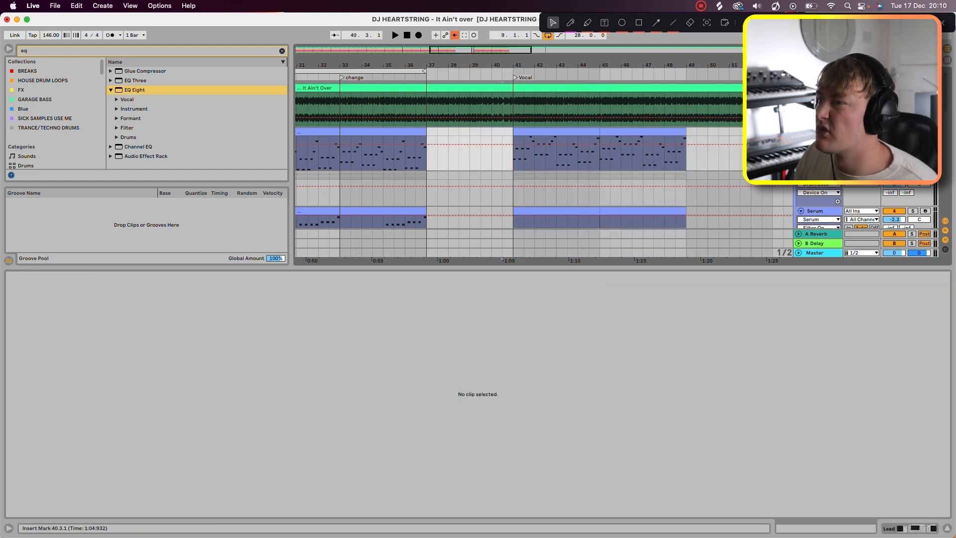
# Step: Place the vocal clip on the vocal track from bar 41 to bar 49, and raise that track's volume to -1.7
pyautogui.press('super+alt+l')
pyautogui.scroll(-5, 502, 199)
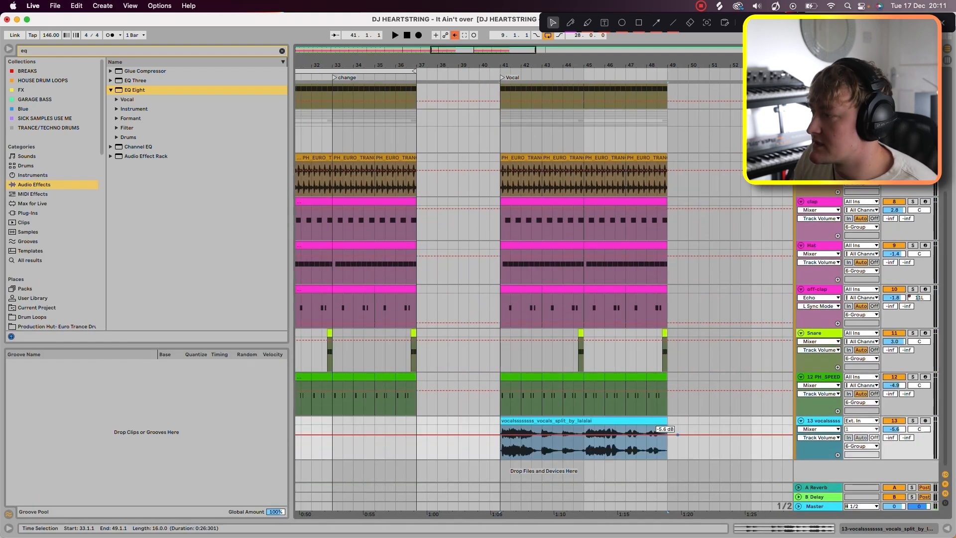
pyautogui.moveTo(678, 434); pyautogui.dragTo(677, 432)
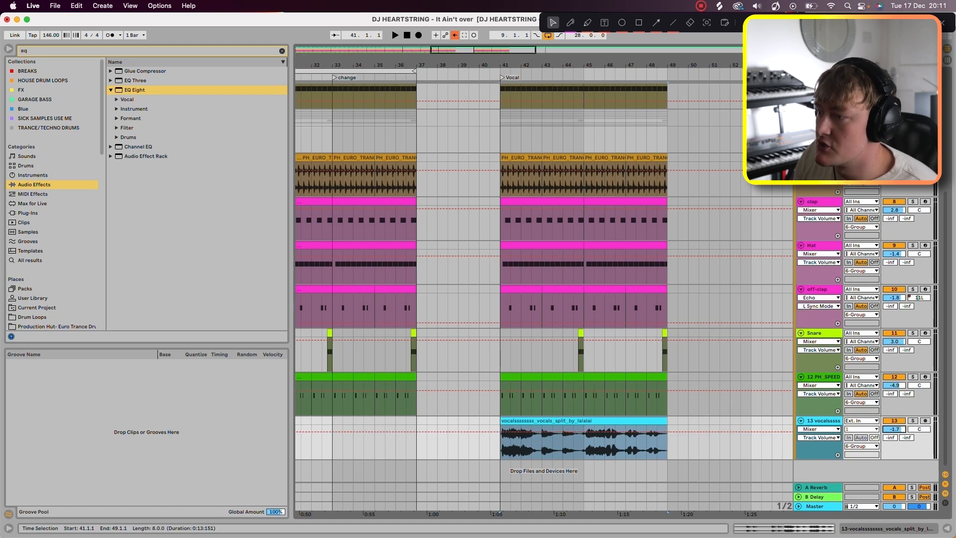
pyautogui.scroll(5, 678, 432)
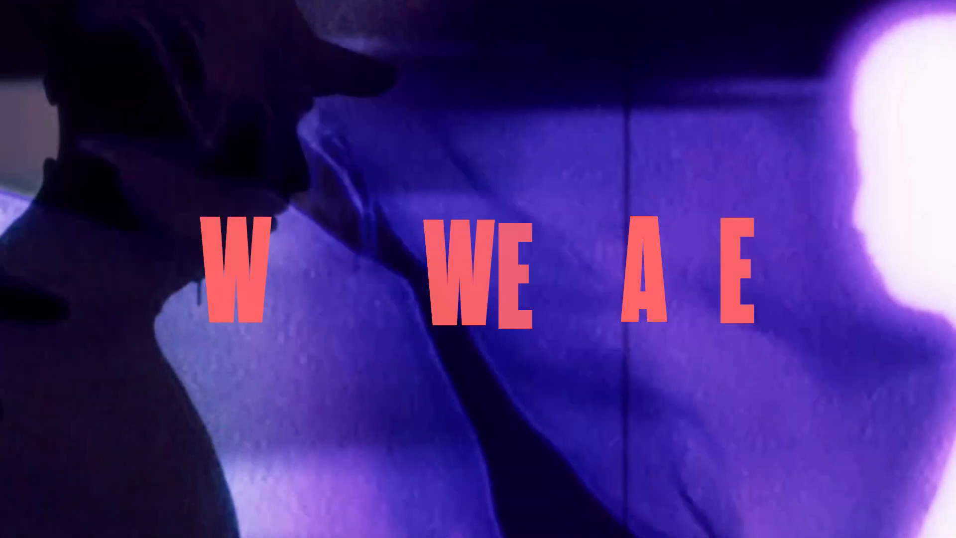